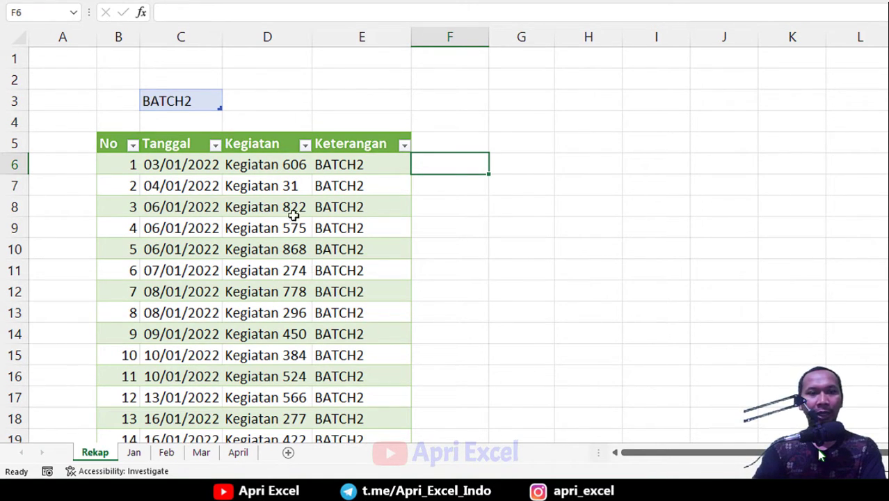
Pick BATCH1, then BATCH4, from the C3 batch dropdown on the Rekap sheet
click(203, 97)
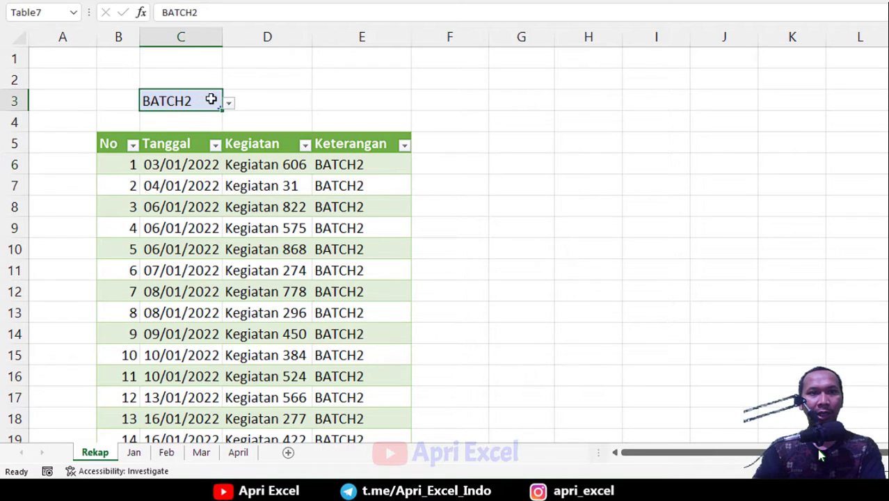
click(230, 104)
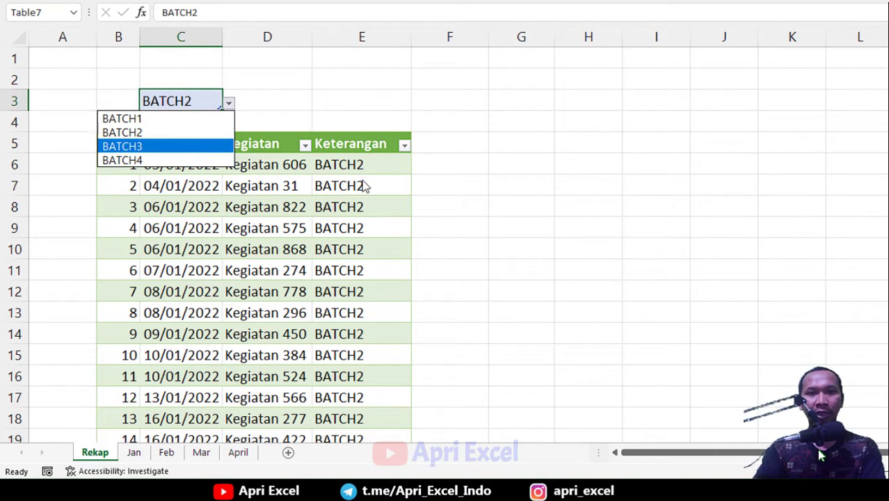
click(206, 122)
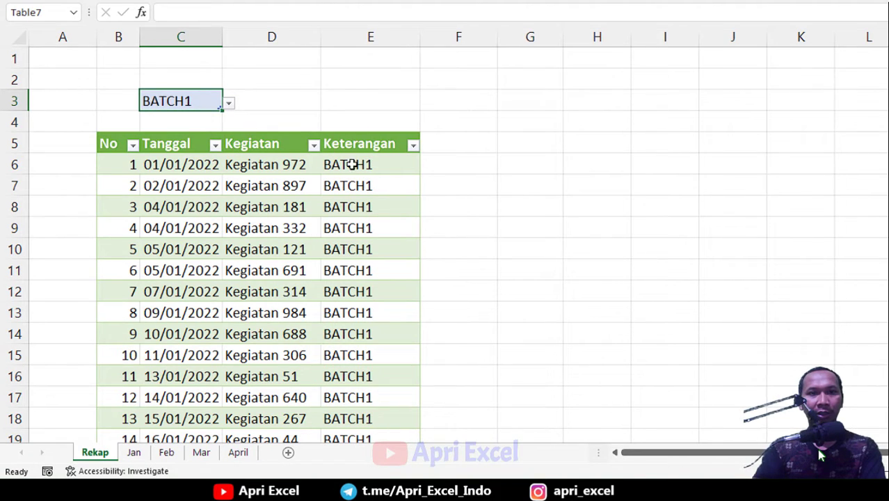
click(229, 104)
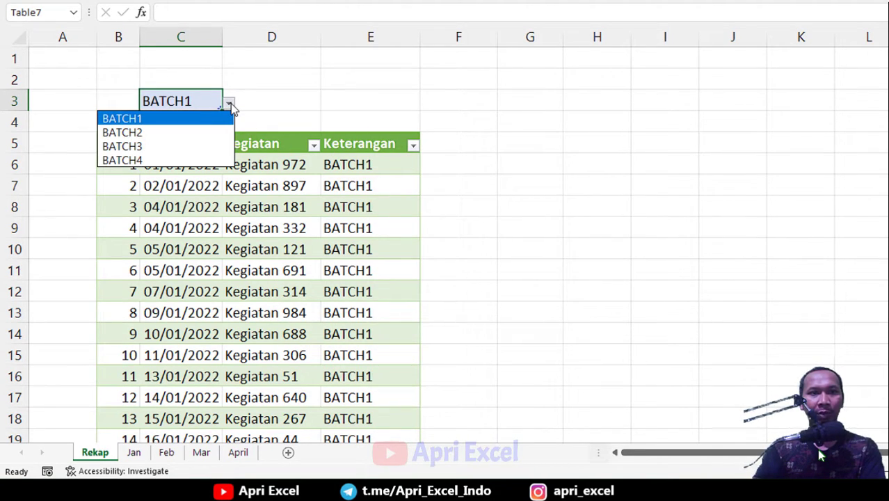
click(196, 161)
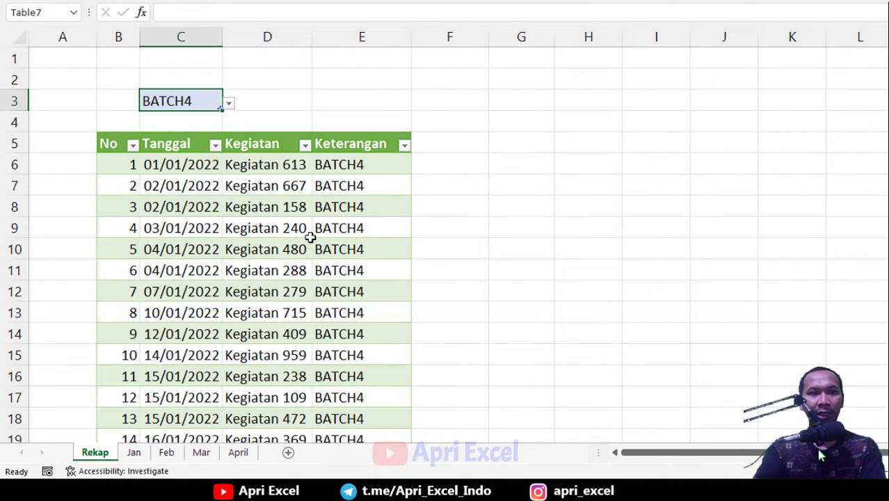
Look through the Jan, Feb, Mar and April sheets, then return to Rekap
click(134, 453)
click(167, 453)
click(201, 455)
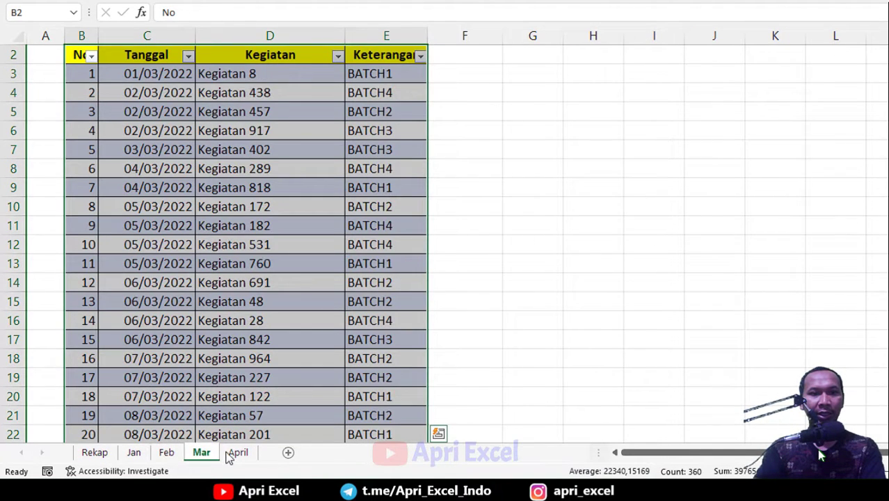
click(236, 453)
click(94, 453)
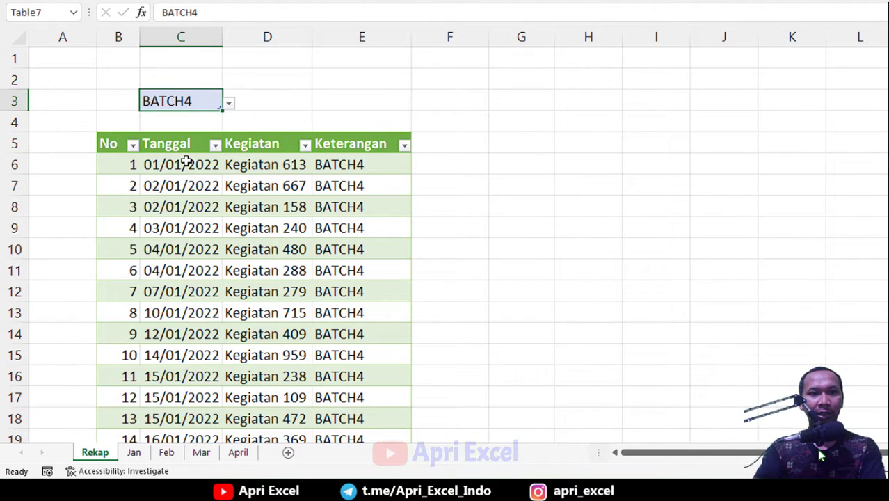
Scroll the refreshed recap table and inspect its February, March and April dates
drag(186, 162, 170, 289)
scroll(170, 289, down, 6)
scroll(182, 209, down, 5)
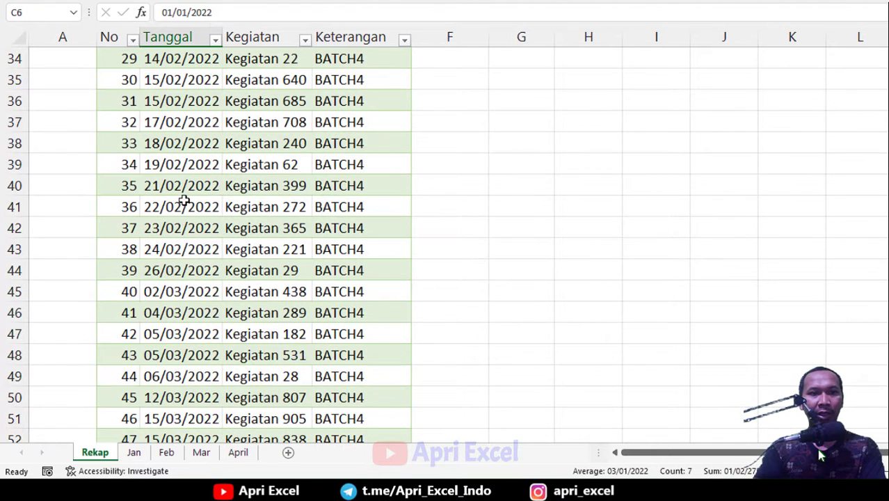
click(185, 201)
scroll(167, 269, down, 5)
click(189, 214)
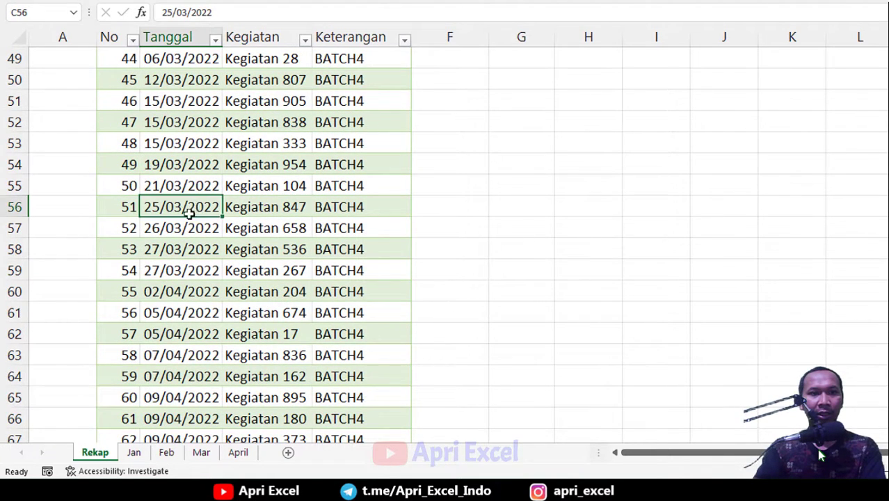
scroll(189, 214, down, 4)
click(195, 283)
scroll(194, 284, up, 9)
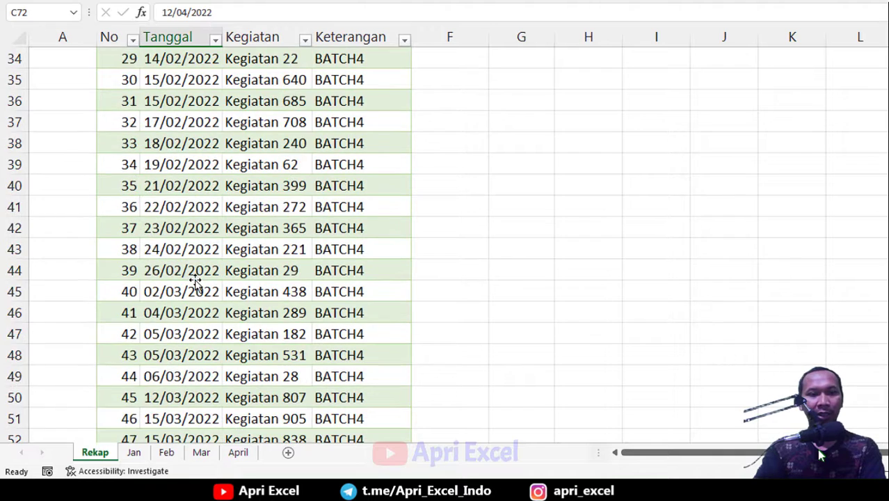
scroll(163, 404, up, 4)
Check another February date, revisit the Jan, Mar and April sheets, and return to Rekap
click(150, 439)
click(152, 456)
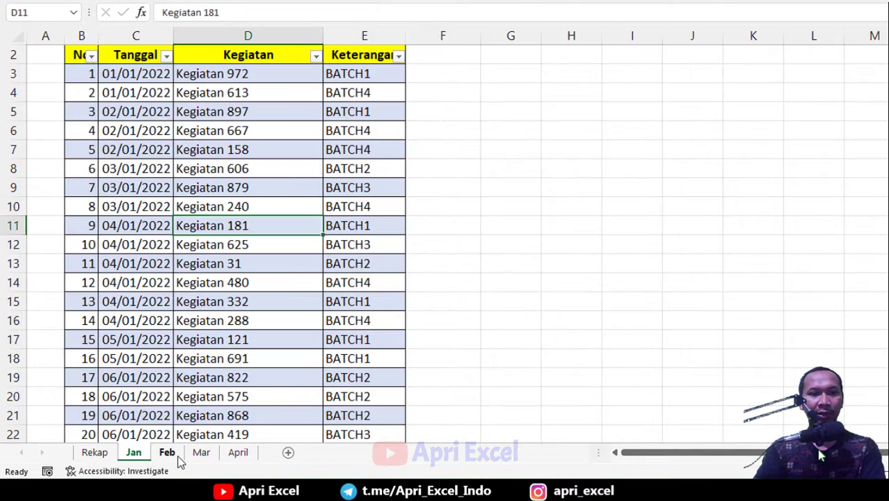
click(201, 452)
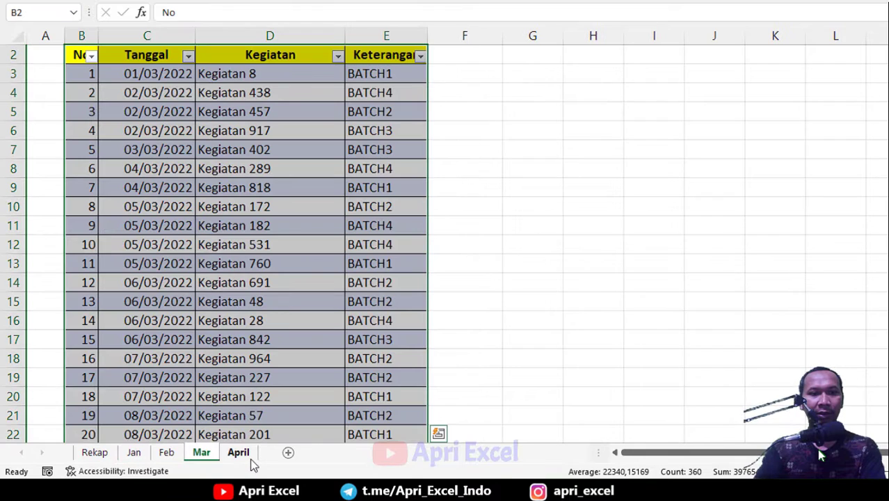
click(238, 452)
click(94, 452)
scroll(445, 229, up, 6)
Select a Kegiatan cell in the data and bring up the Insert commands
scroll(445, 229, up, 1)
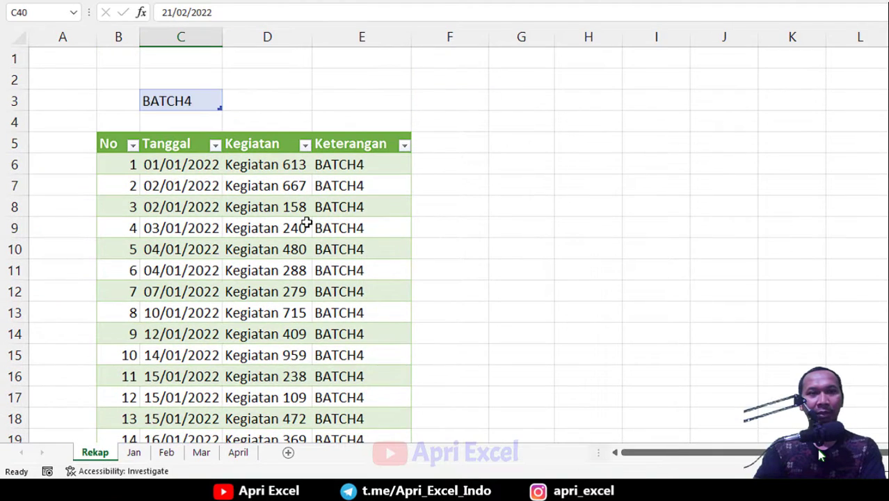
click(306, 223)
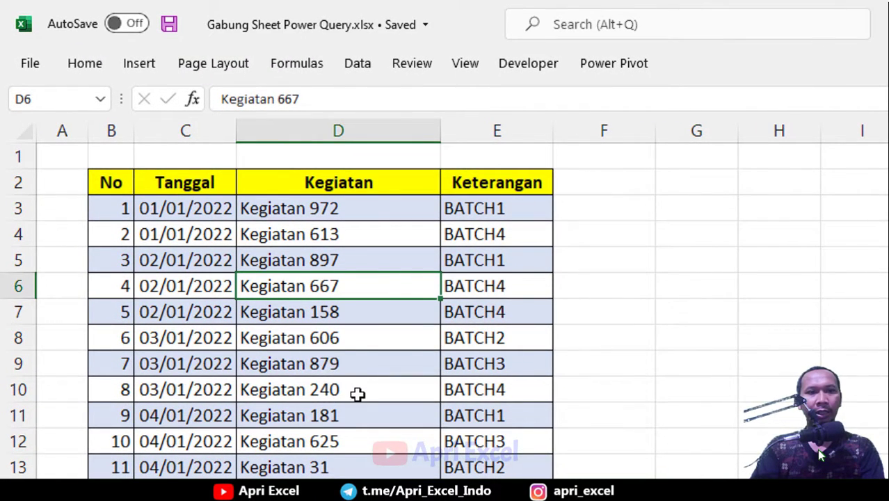
click(141, 69)
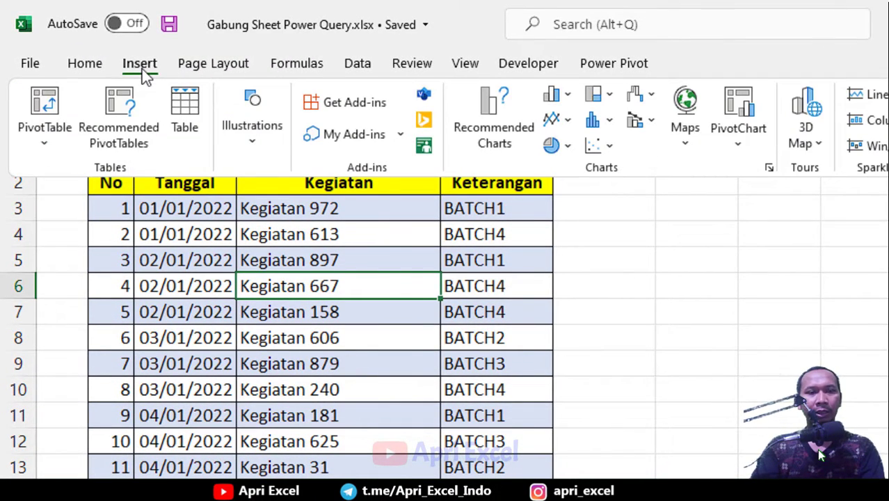
Convert the Jan and Feb data into tables with headers
click(185, 111)
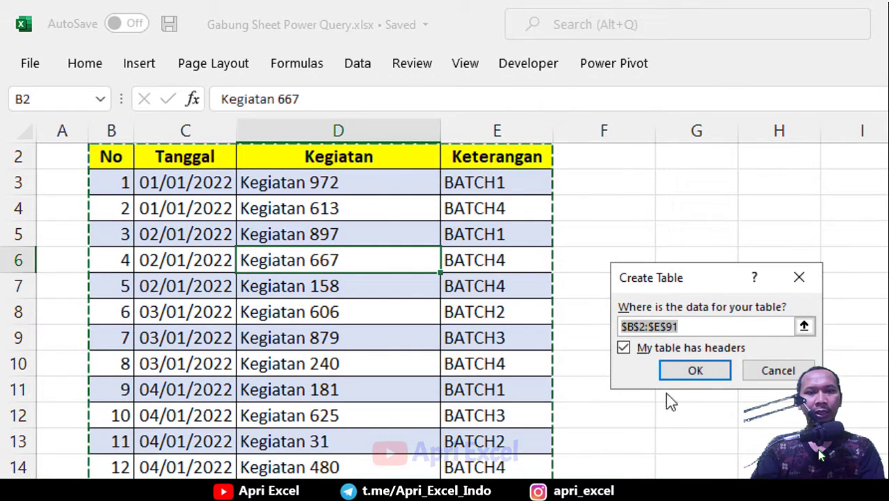
click(623, 347)
click(623, 348)
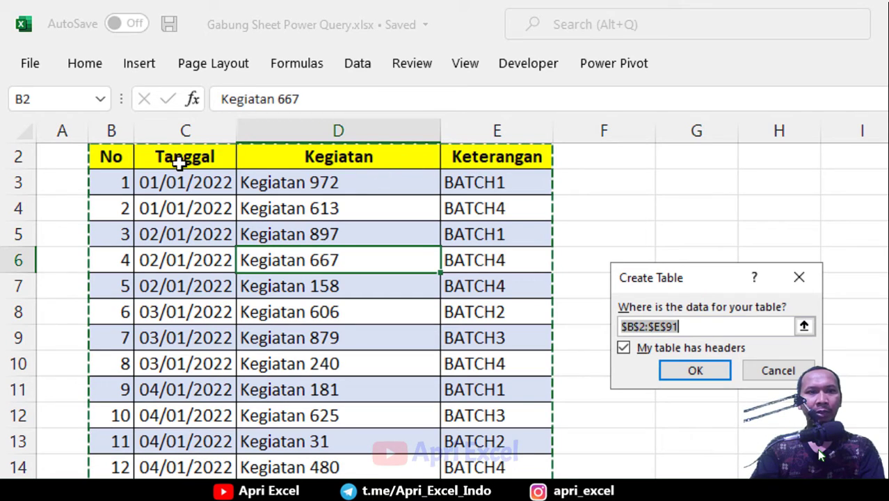
click(695, 370)
click(334, 388)
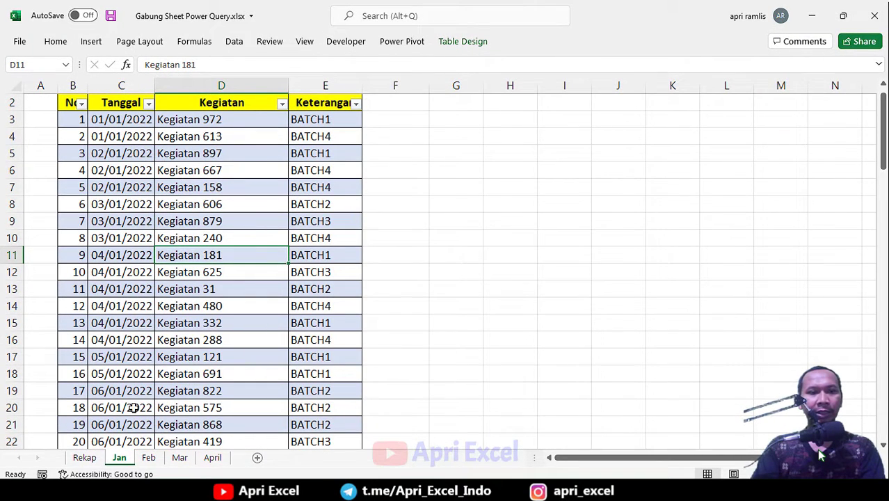
click(149, 458)
click(167, 195)
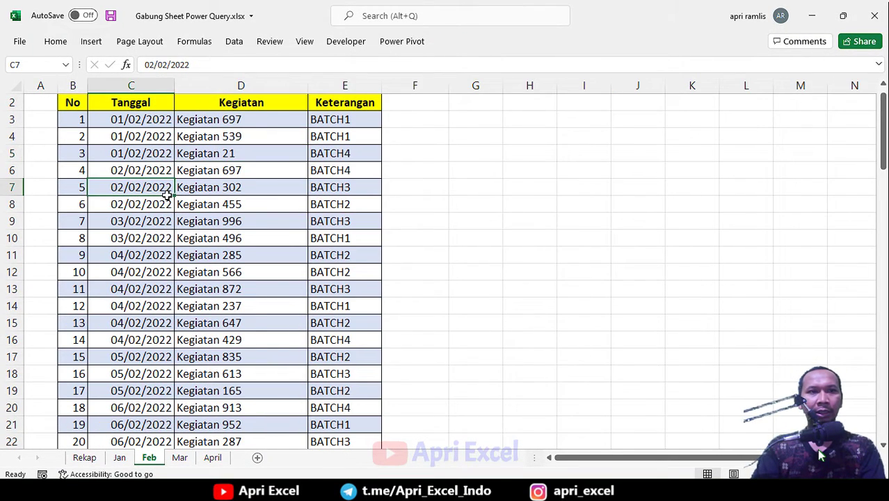
click(91, 41)
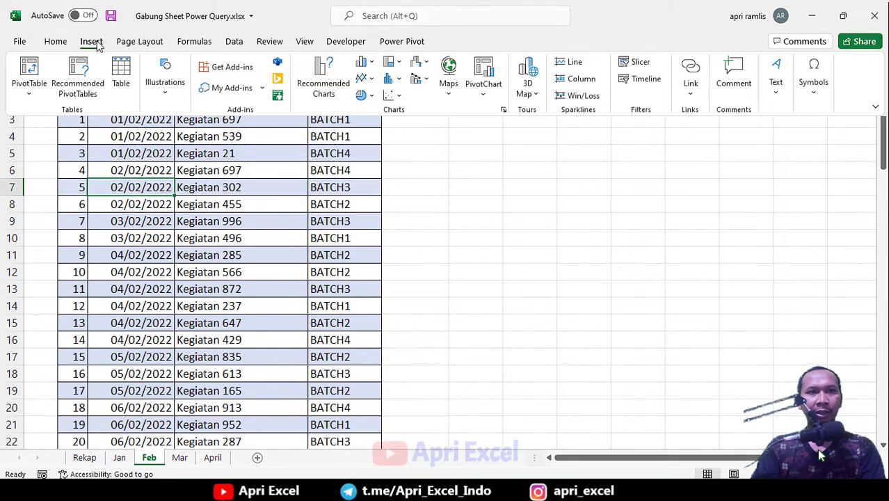
click(124, 76)
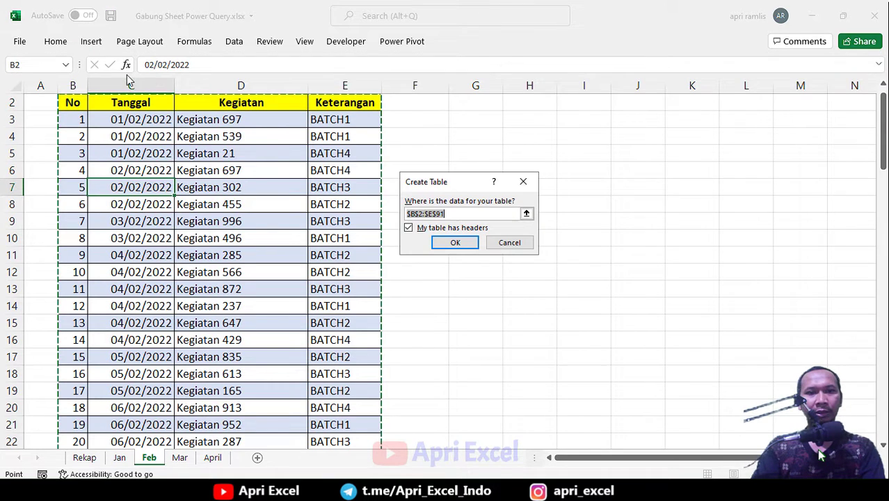
click(456, 242)
Convert the Mar and April data into tables with headers
click(180, 458)
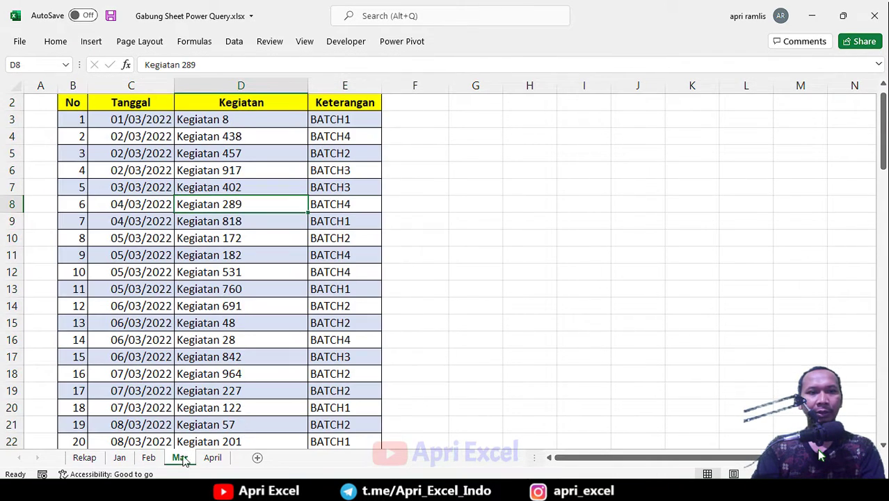
click(118, 189)
click(96, 44)
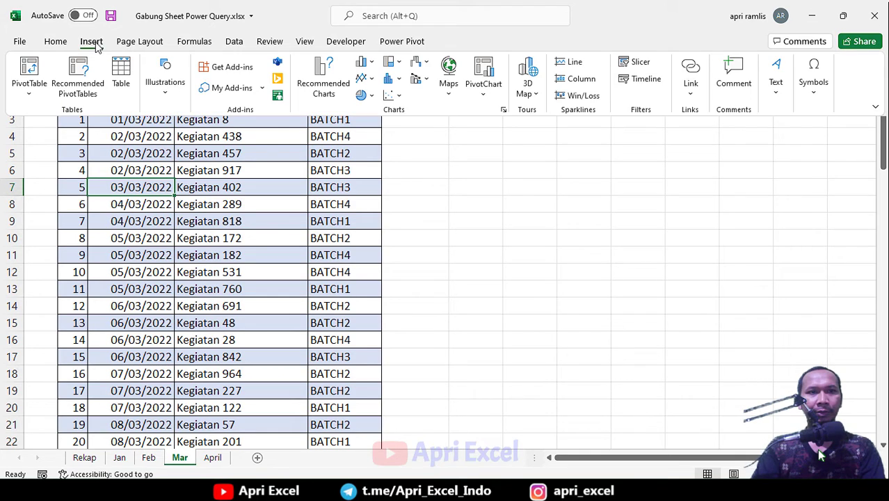
click(121, 76)
click(454, 242)
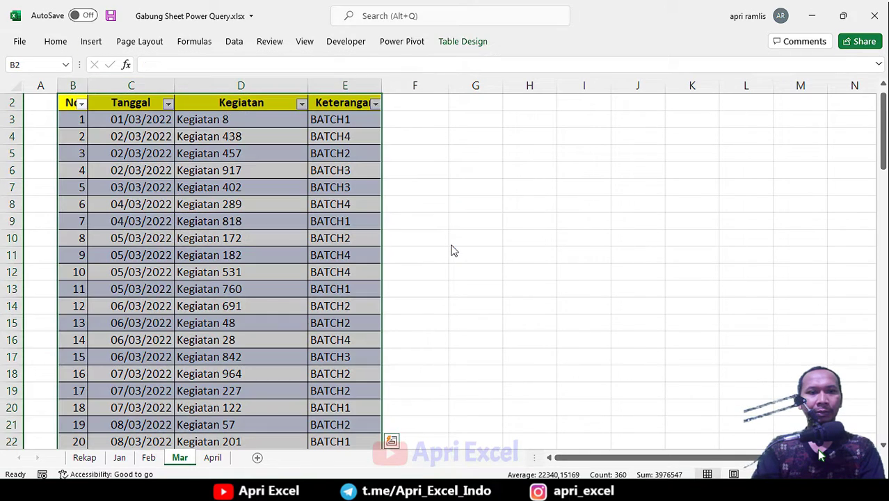
click(212, 458)
click(139, 240)
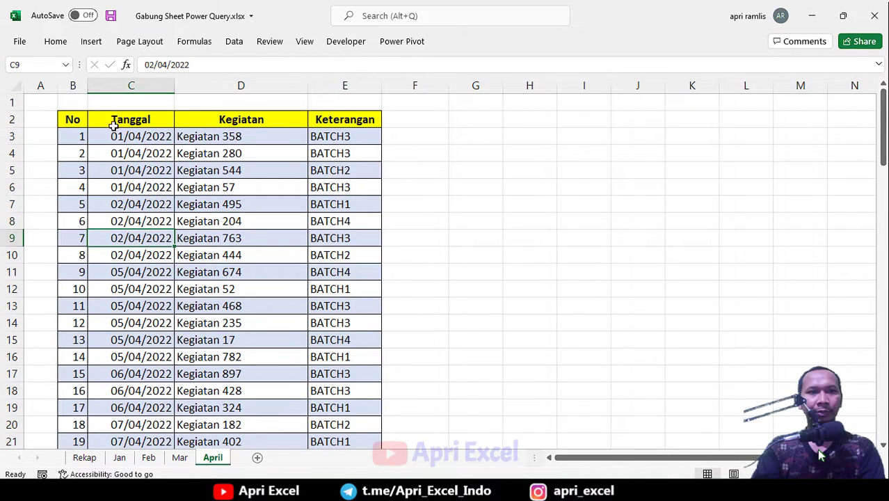
click(91, 41)
click(119, 78)
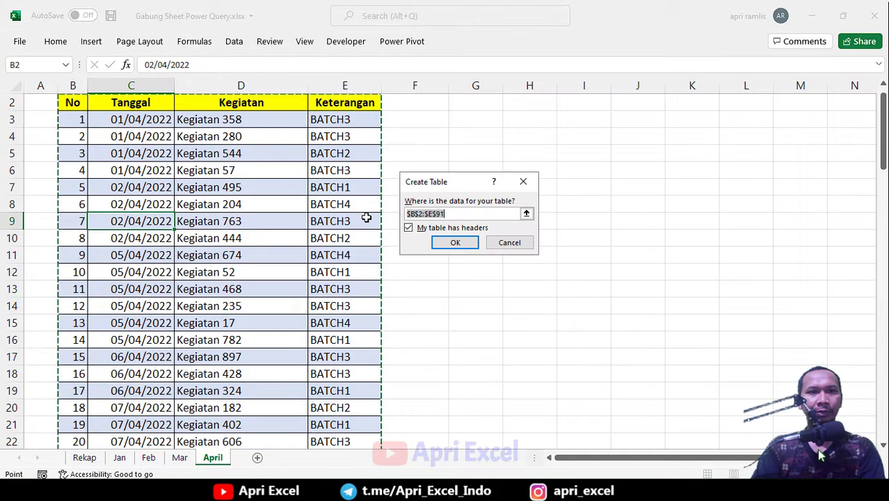
click(455, 243)
click(352, 234)
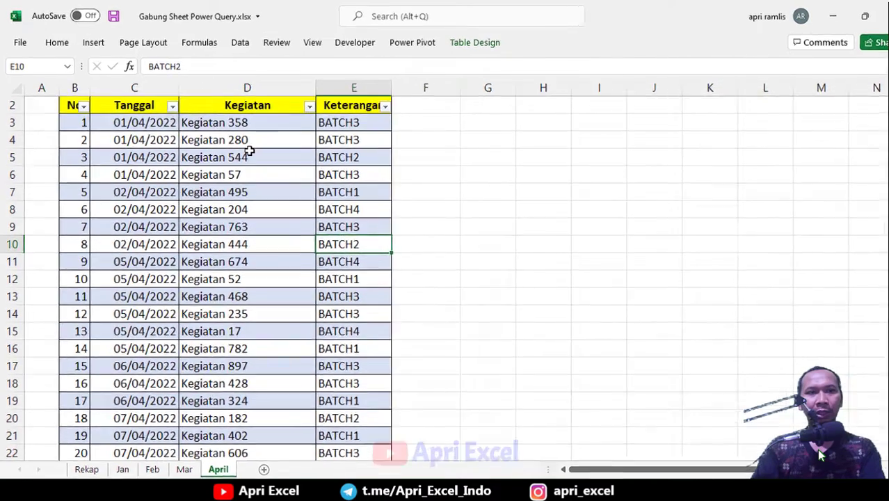
Load the April table into Power Query Editor with Data > From Table/Range
click(243, 149)
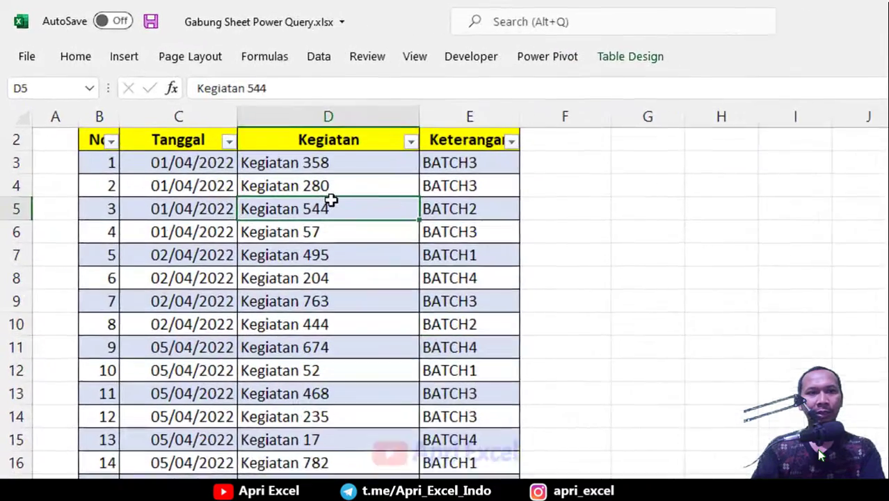
scroll(333, 219, up, 1)
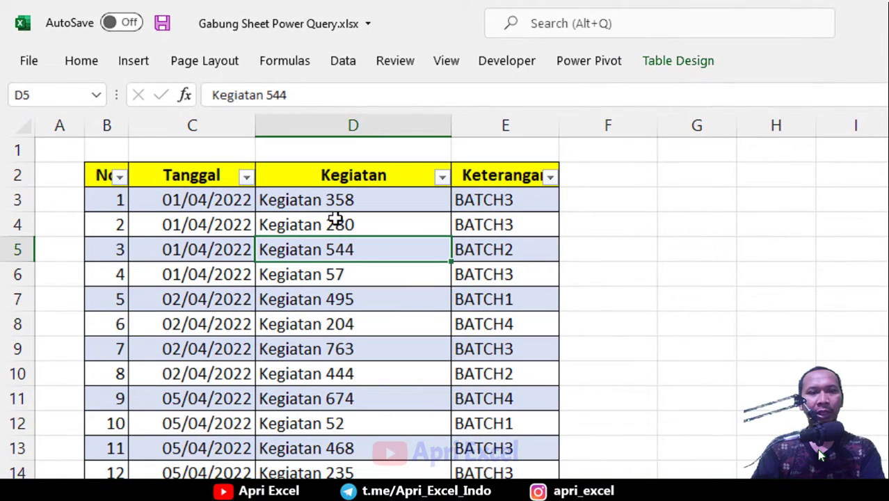
click(341, 62)
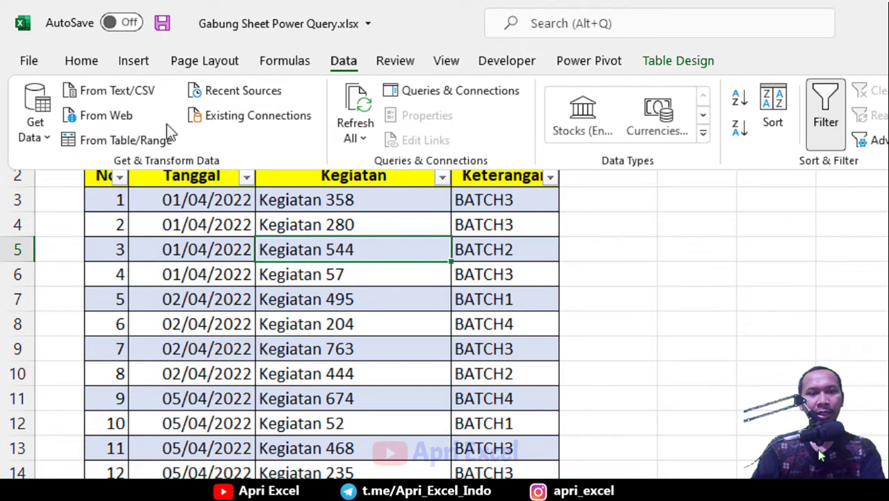
click(109, 146)
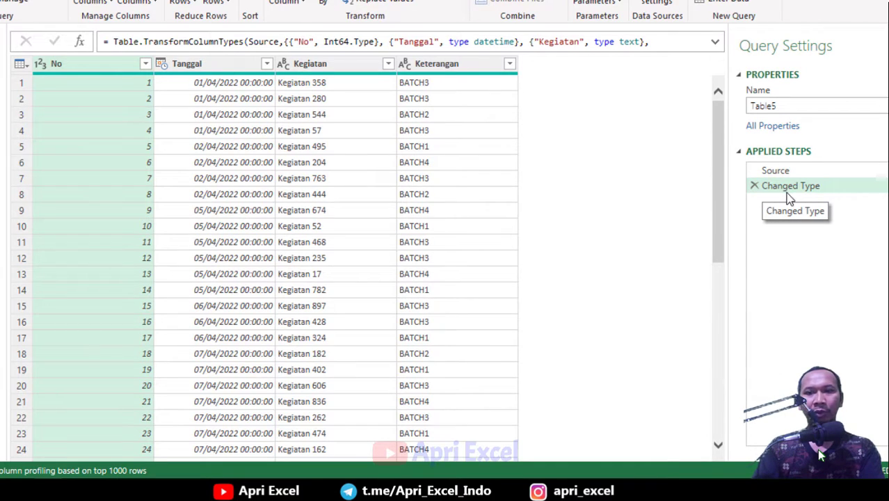
Delete the Changed Type step and cut the Source formula down to Excel.CurrentWorkbook()
click(754, 185)
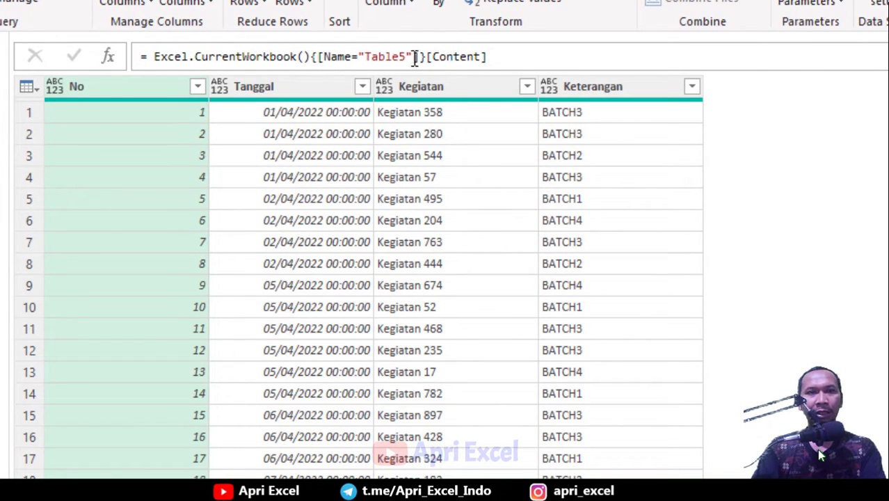
drag(310, 58, 526, 54)
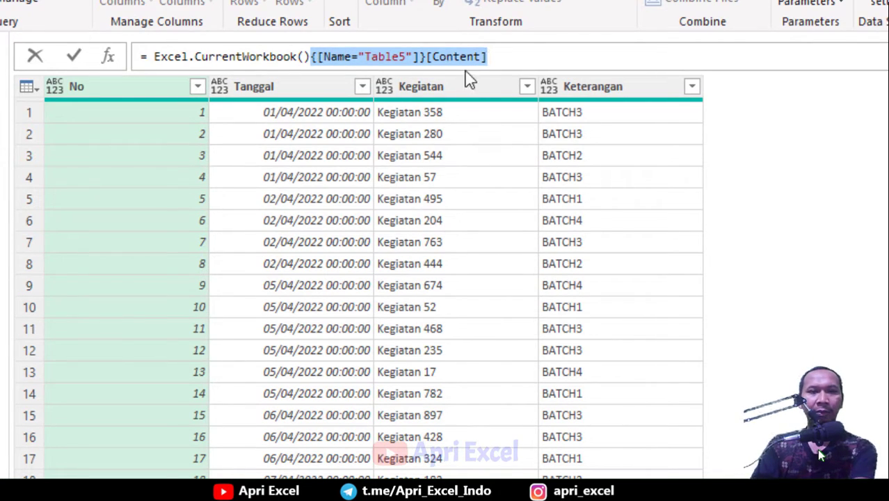
key(Delete)
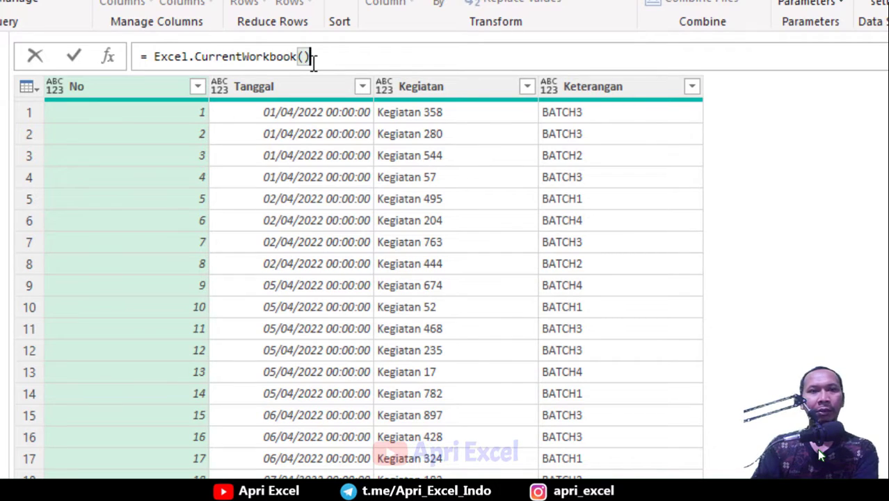
key(Return)
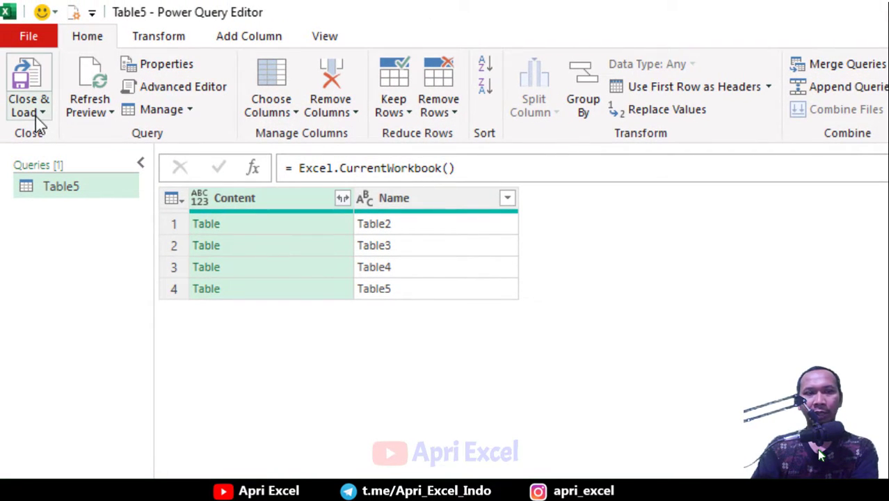
Close & Load the query as a table to an existing worksheet at Rekap!$B$5
click(36, 117)
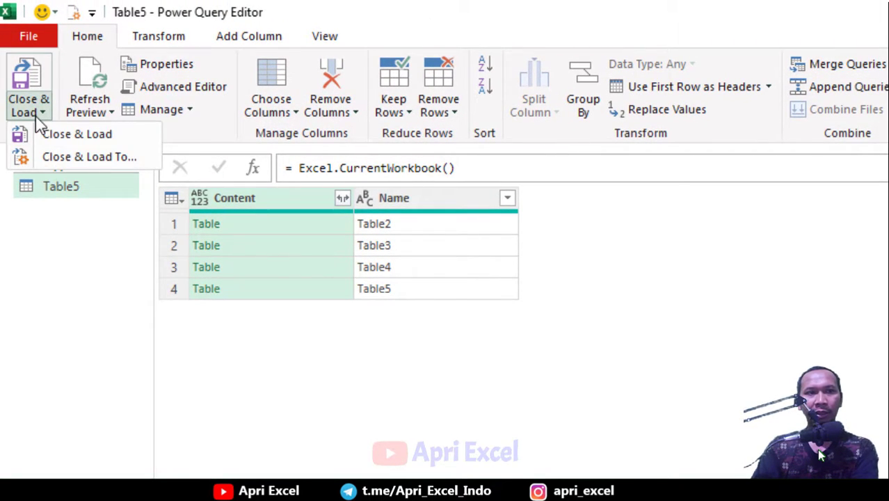
click(77, 155)
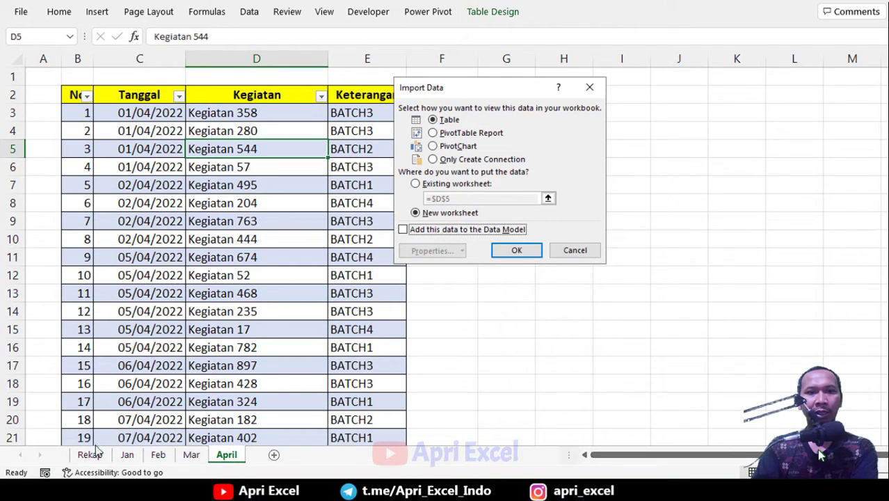
click(438, 184)
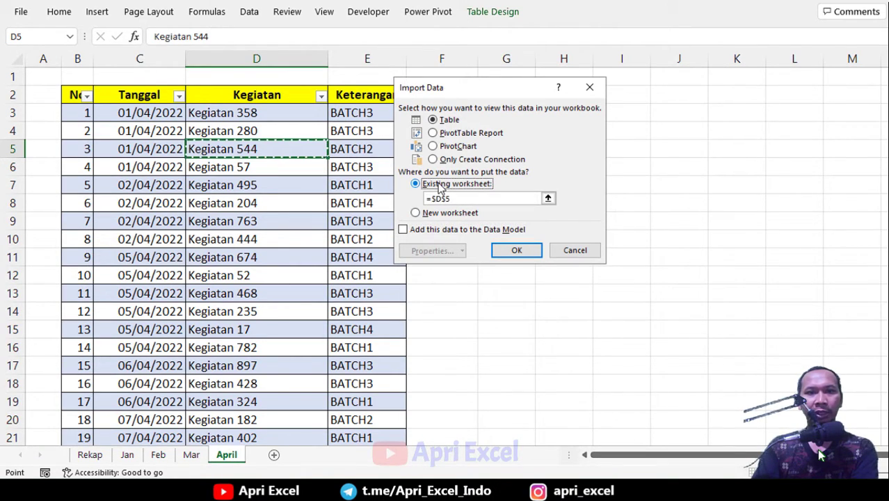
drag(462, 199, 426, 199)
key(BackSpace)
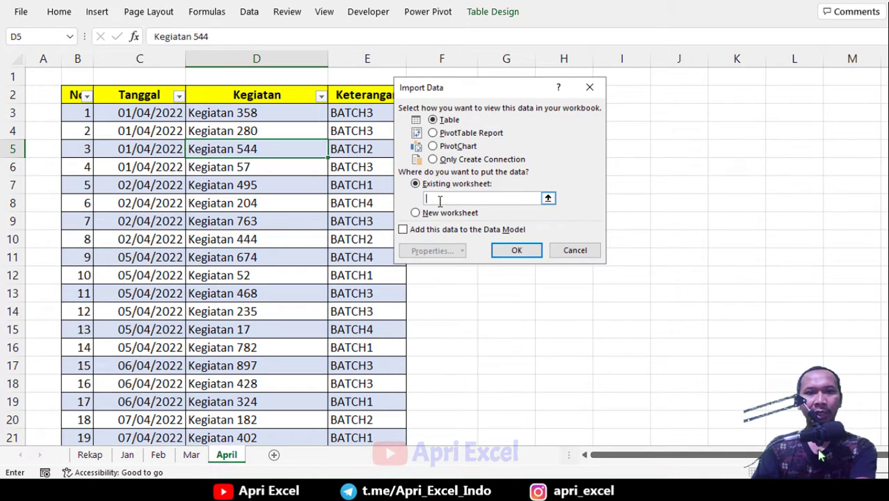
click(90, 455)
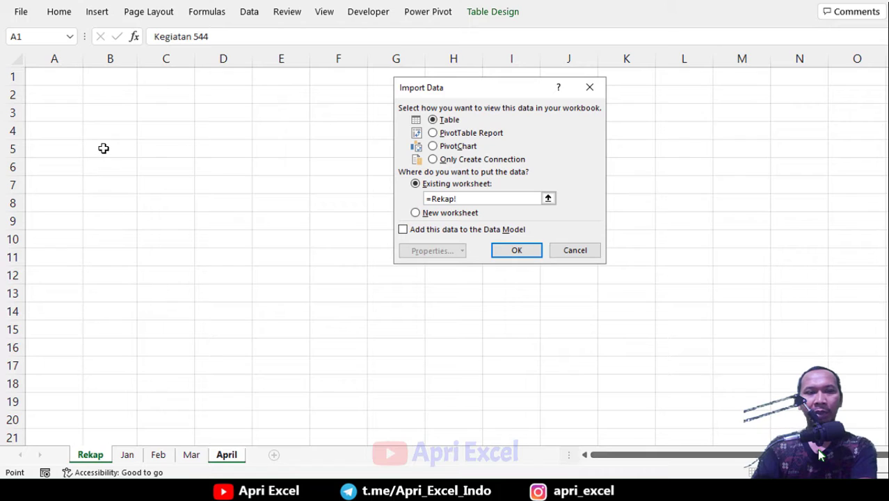
click(103, 148)
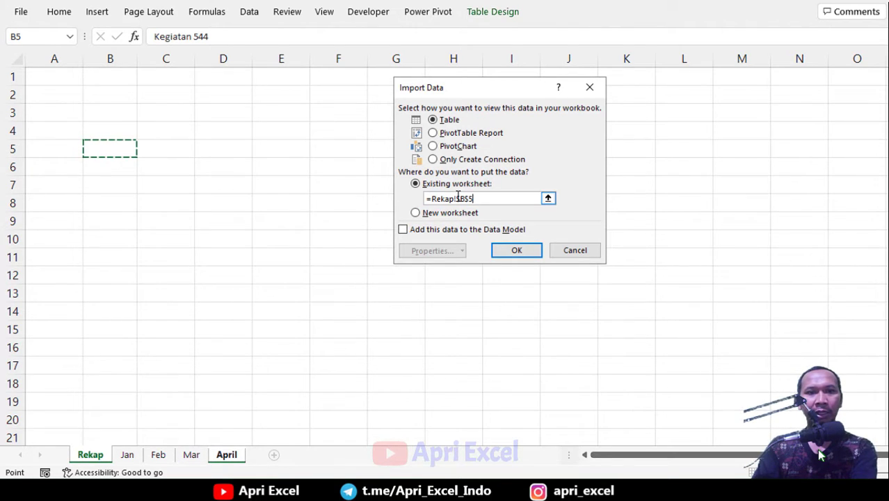
click(516, 250)
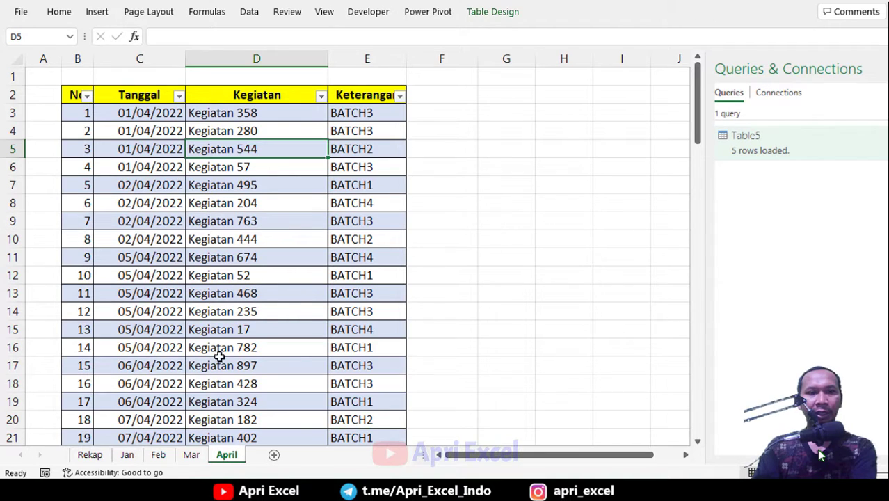
Refresh the loaded table on Rekap and check its new Table5_2 row
click(90, 455)
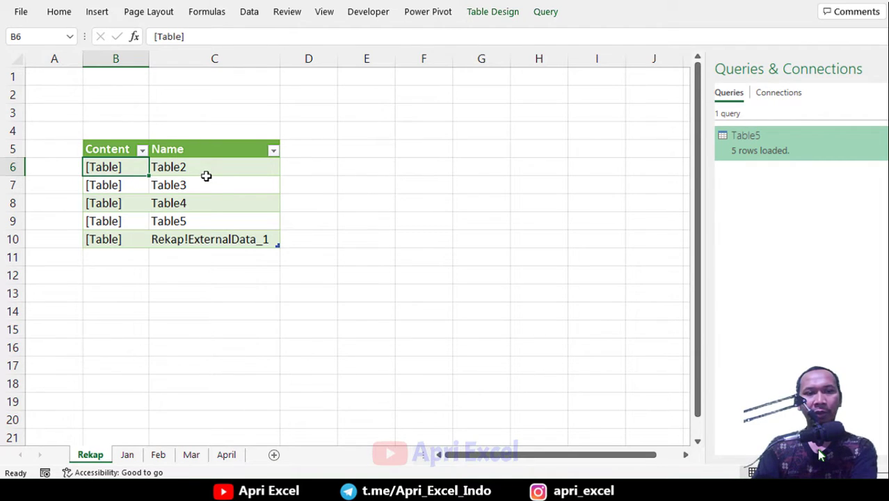
right_click(206, 177)
click(240, 186)
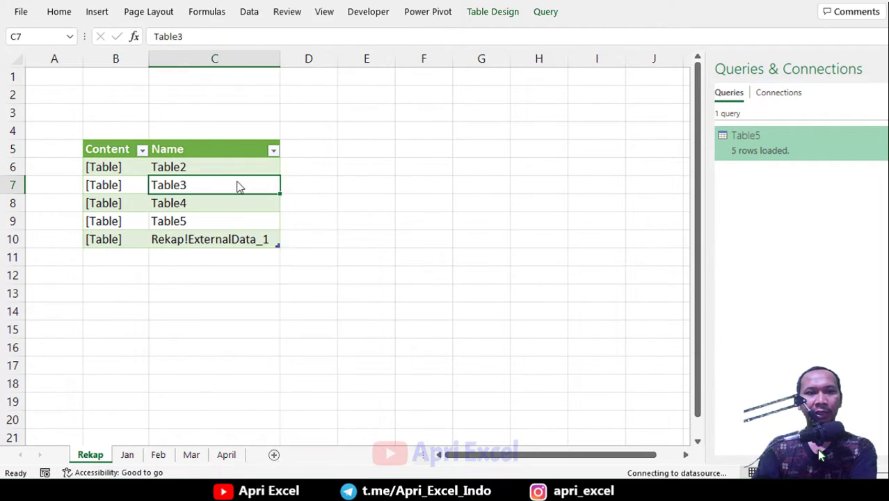
click(173, 168)
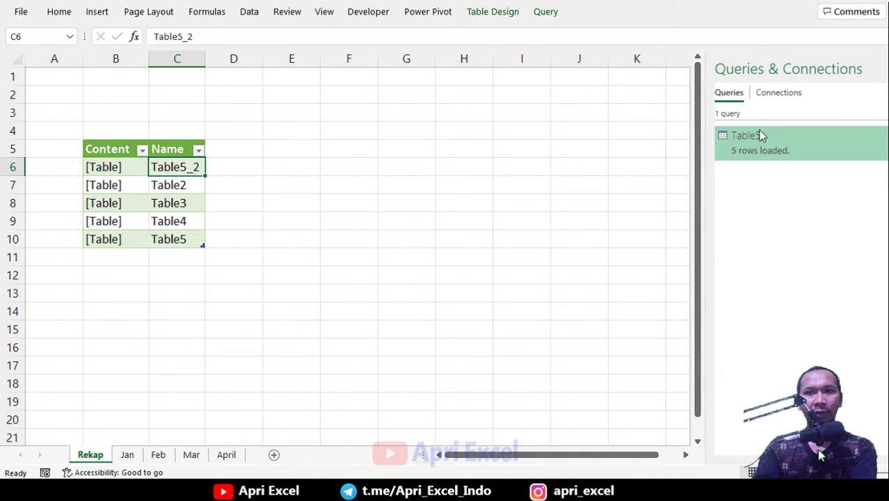
mouse_move(749, 138)
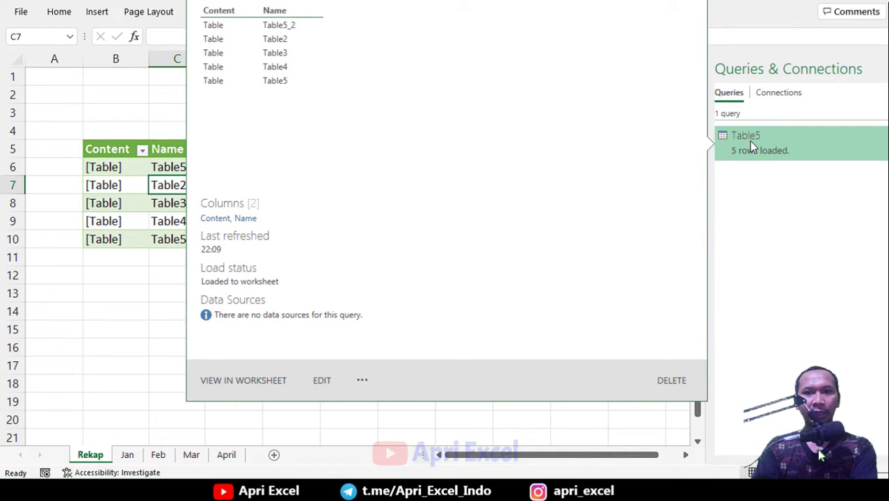
right_click(750, 142)
Choose Edit on the Table5 query in Queries & Connections
click(776, 183)
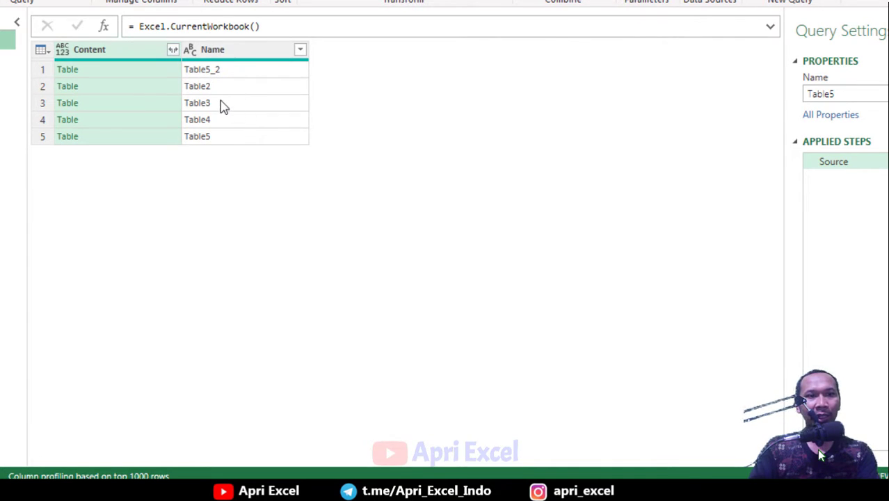
click(95, 75)
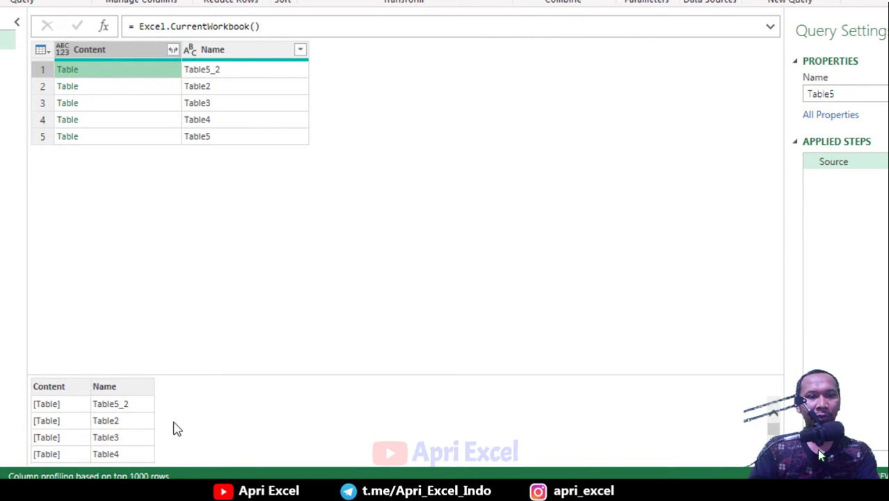
click(104, 87)
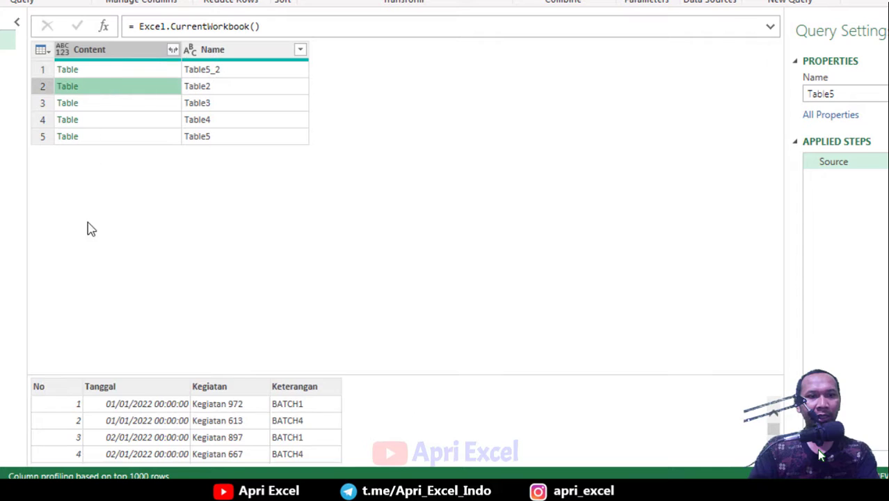
click(115, 108)
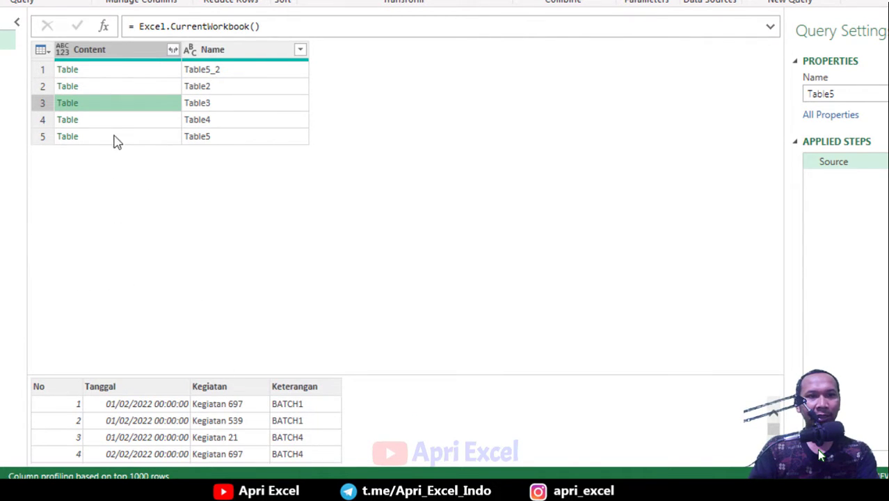
click(116, 122)
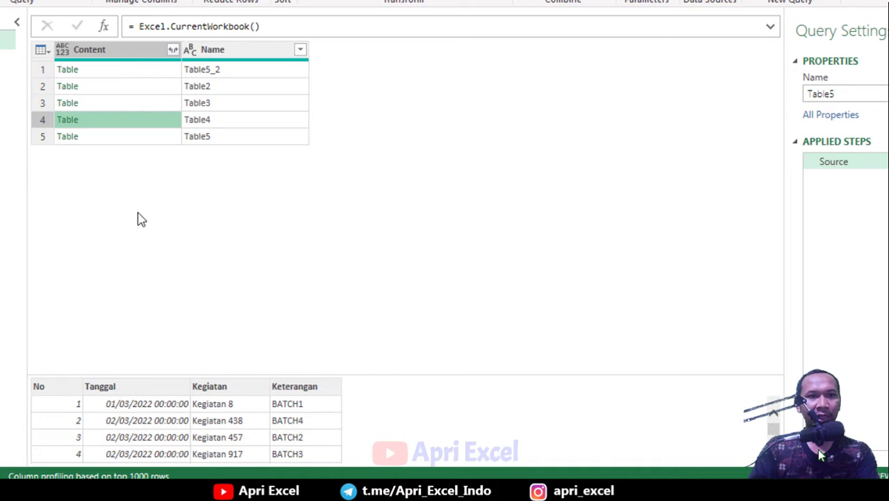
click(119, 139)
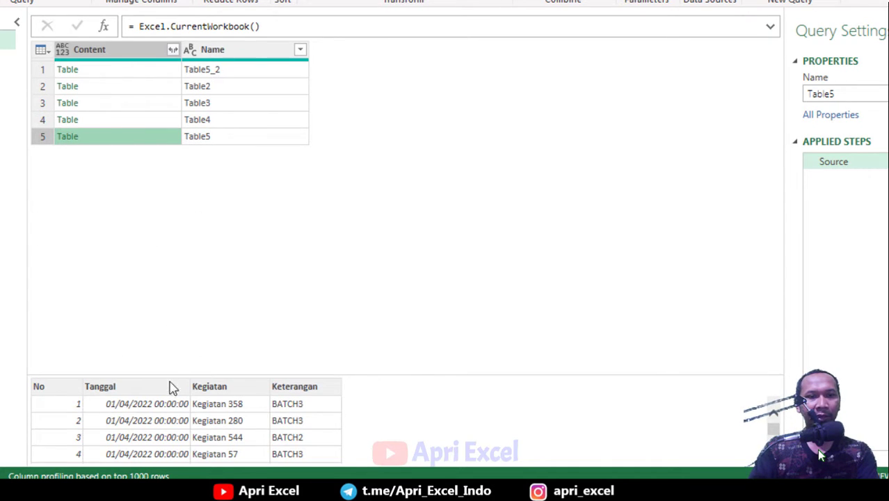
click(228, 72)
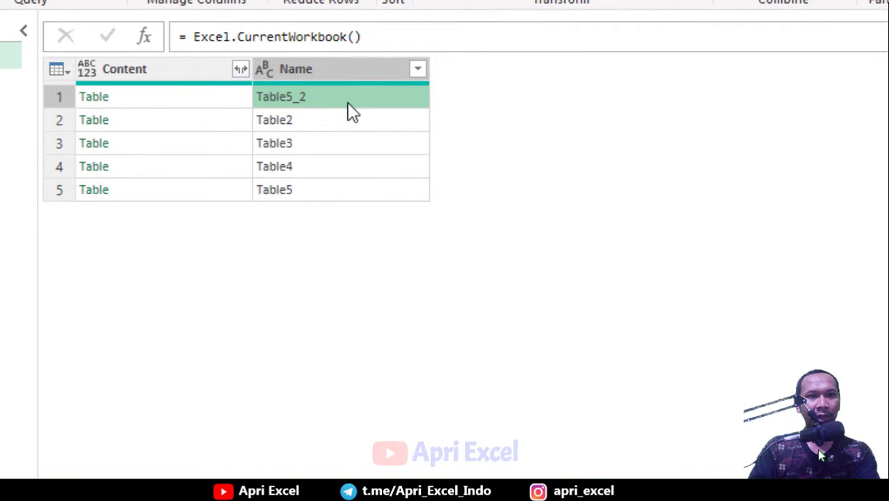
Uncheck Table5_2 in the Name column filter, then select the Content column
click(415, 72)
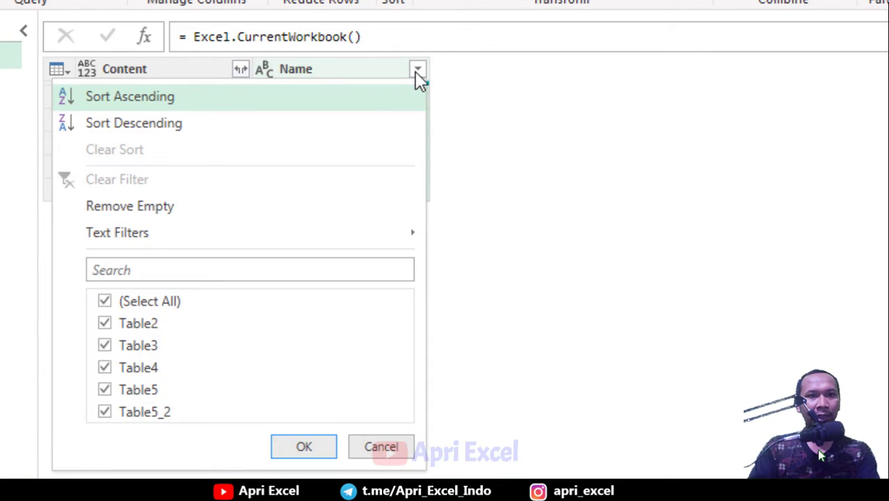
click(110, 413)
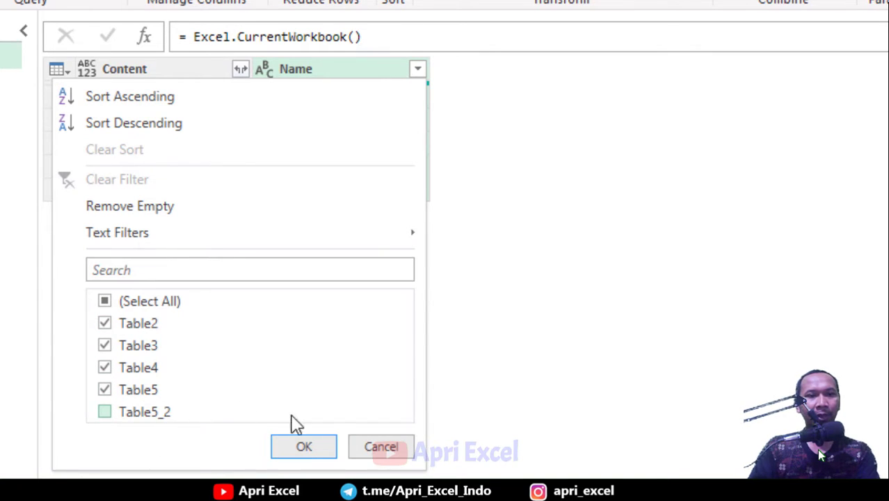
click(304, 448)
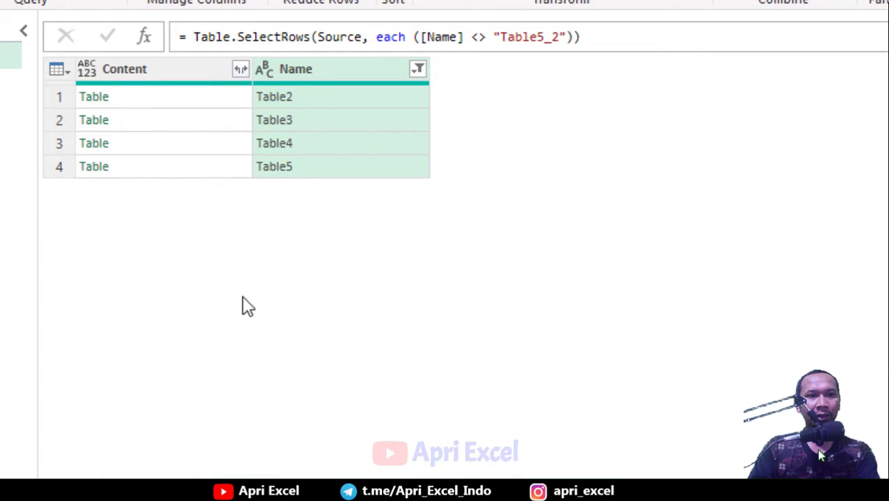
click(193, 82)
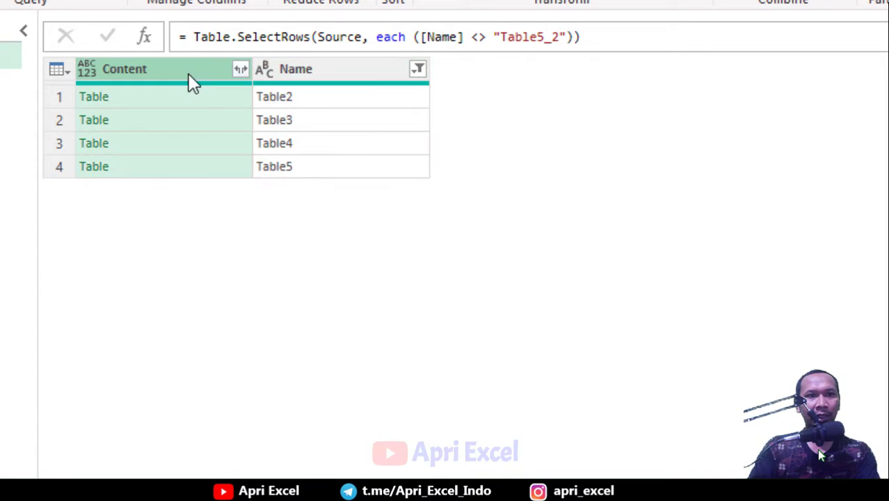
Expand Content into No, Tanggal, Kegiatan and Keterangan without the original column-name prefix
click(240, 70)
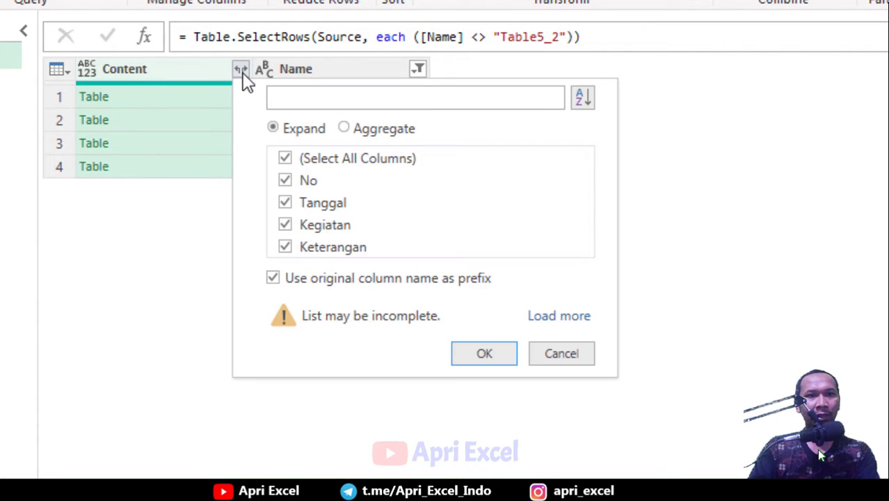
click(291, 278)
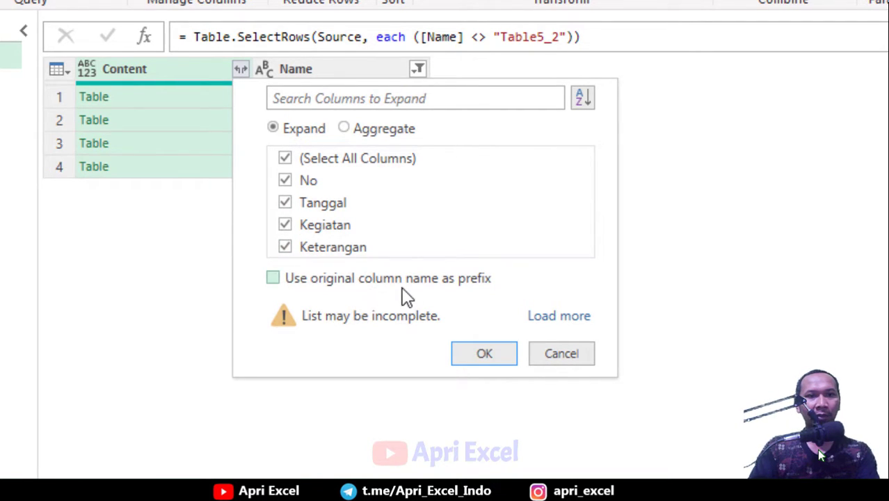
click(485, 354)
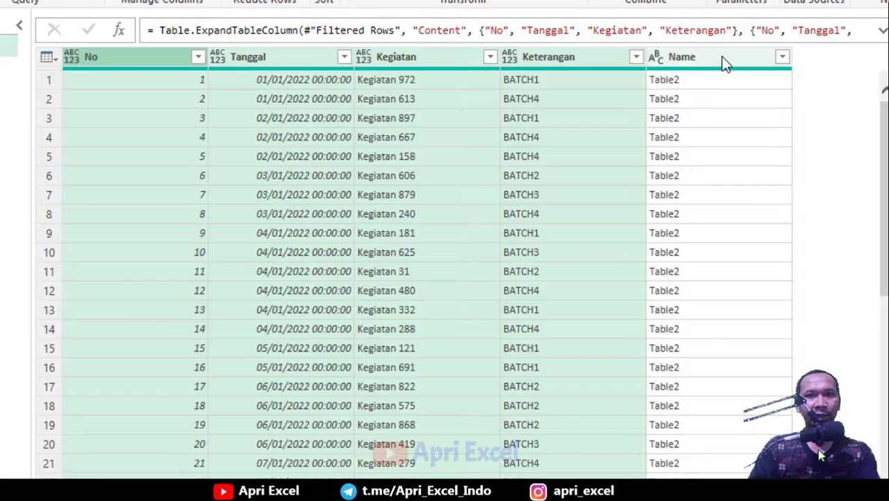
click(694, 55)
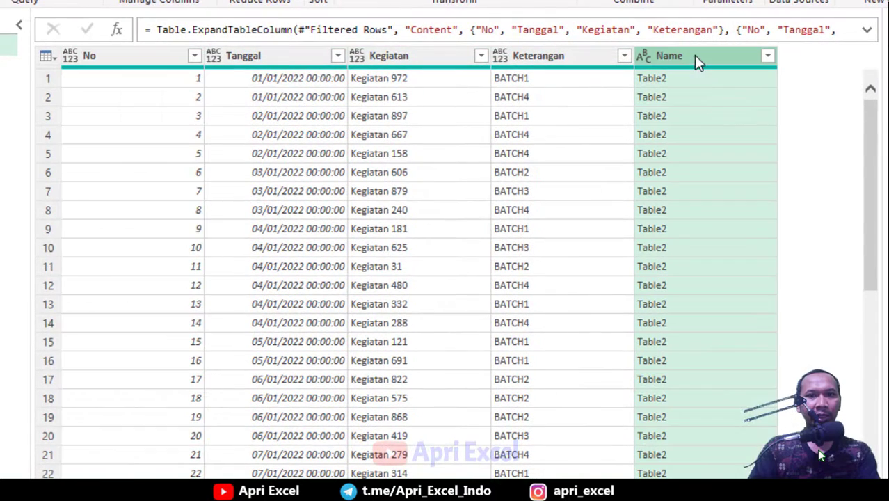
Remove the Name and No columns from the query
right_click(696, 61)
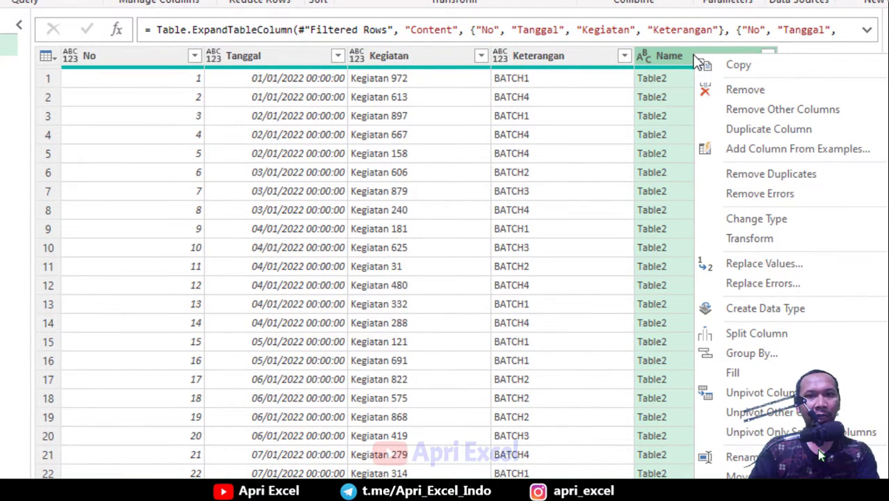
click(727, 94)
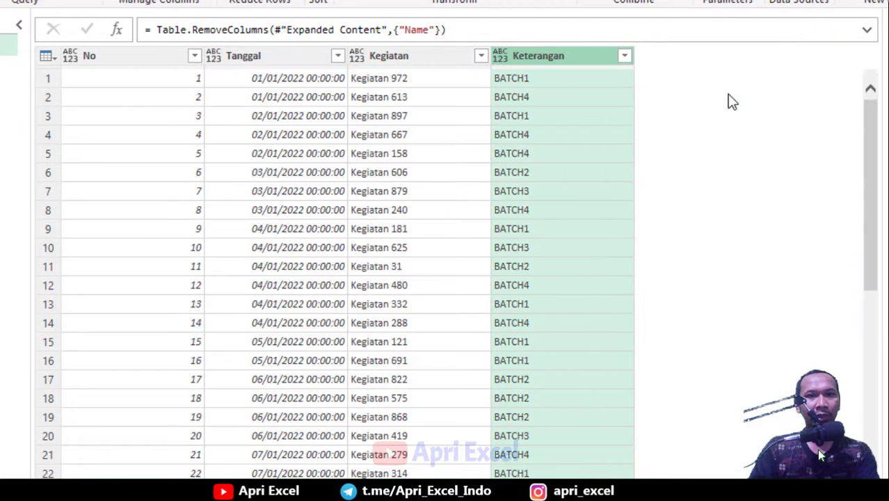
click(112, 61)
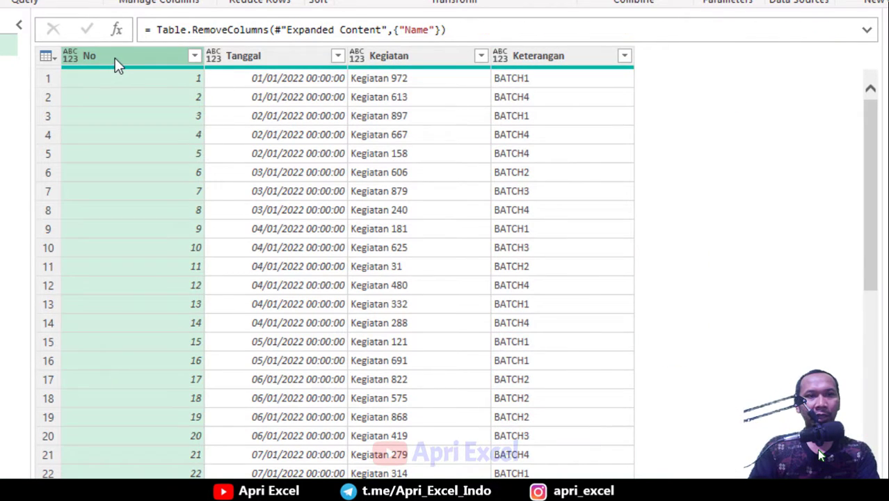
right_click(115, 61)
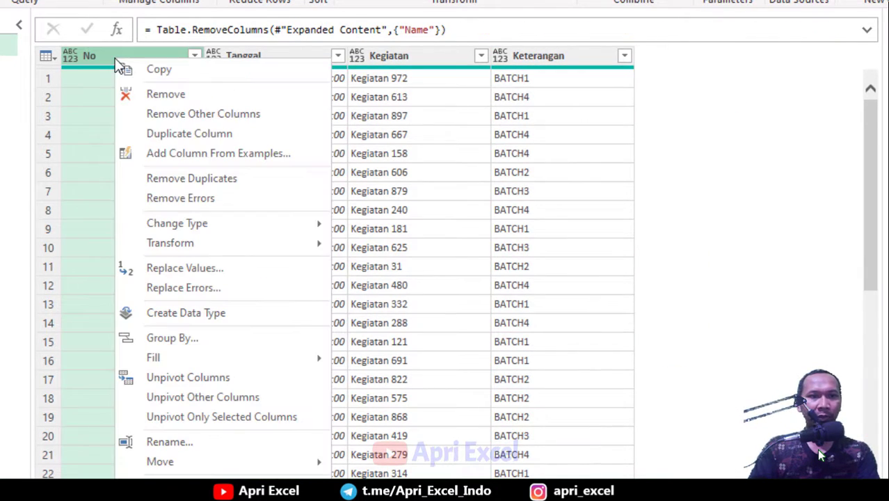
click(158, 94)
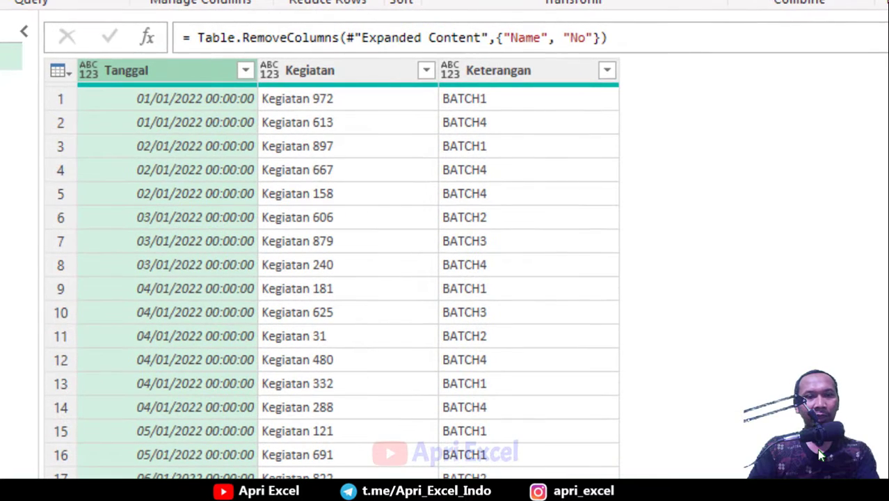
Filter Keterangan to BATCH1 only and load the result into the Excel sheet
click(533, 73)
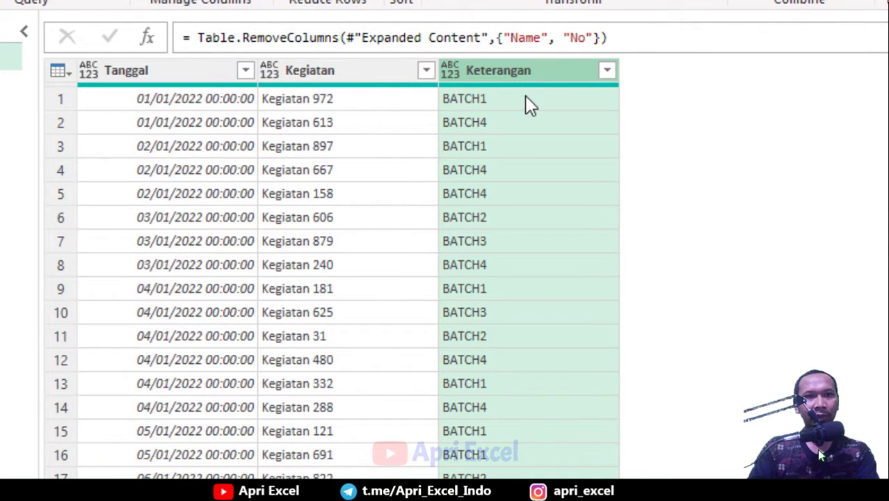
click(605, 73)
click(334, 311)
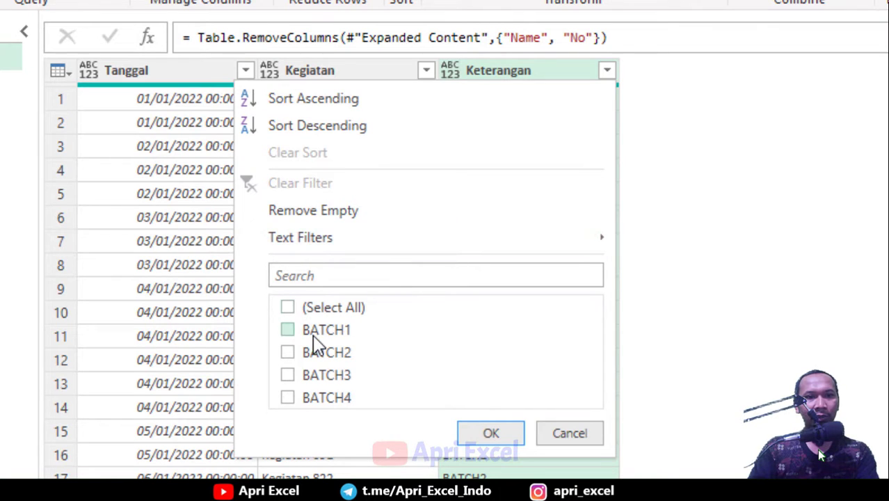
click(312, 337)
click(499, 431)
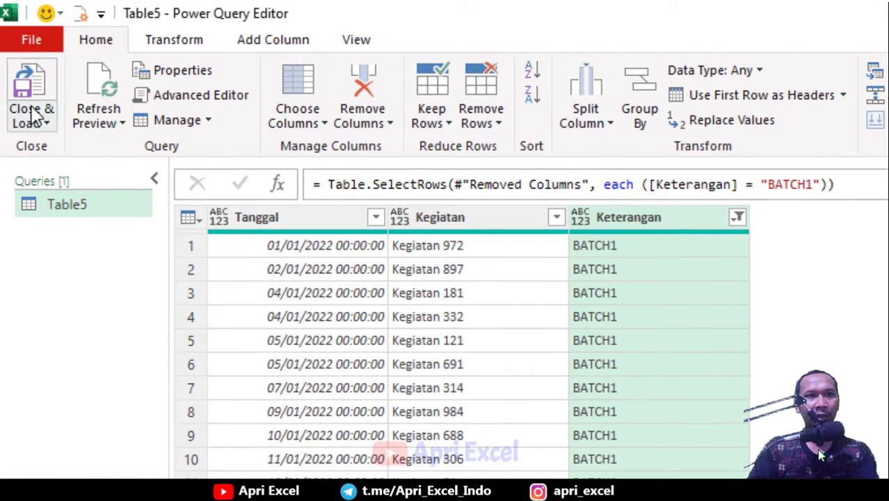
click(31, 82)
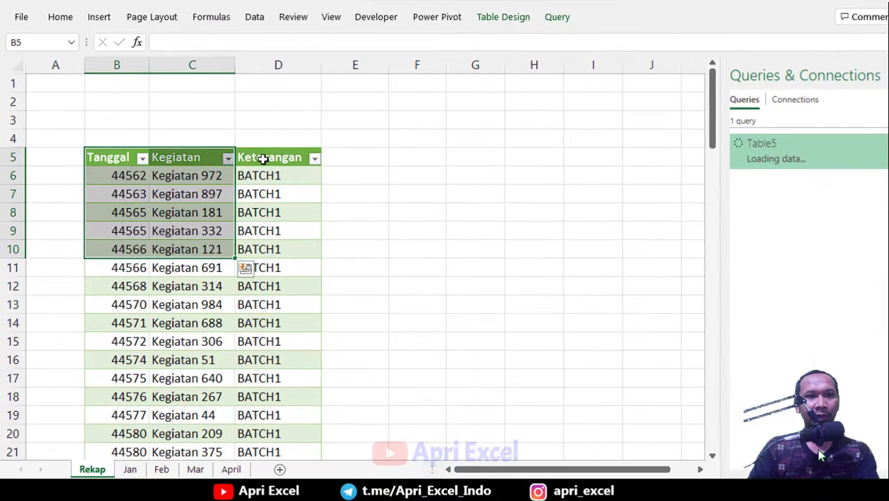
Review the loaded BATCH1 rows, then select empty cell C2 with the Data ribbon showing
click(294, 195)
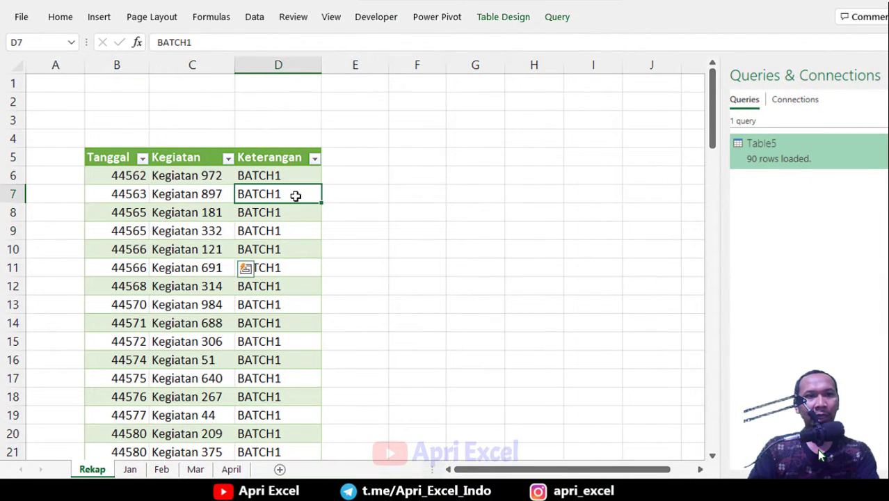
click(128, 176)
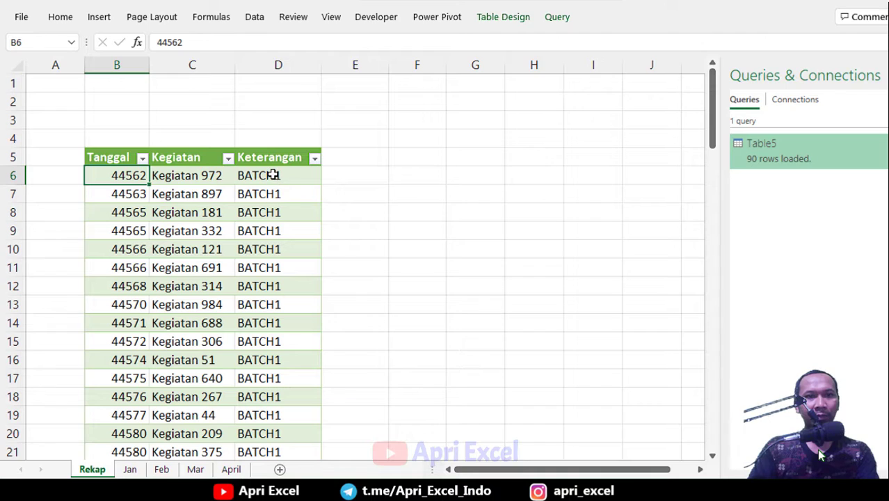
click(272, 175)
scroll(270, 237, down, 3)
scroll(269, 258, up, 1)
scroll(269, 258, up, 2)
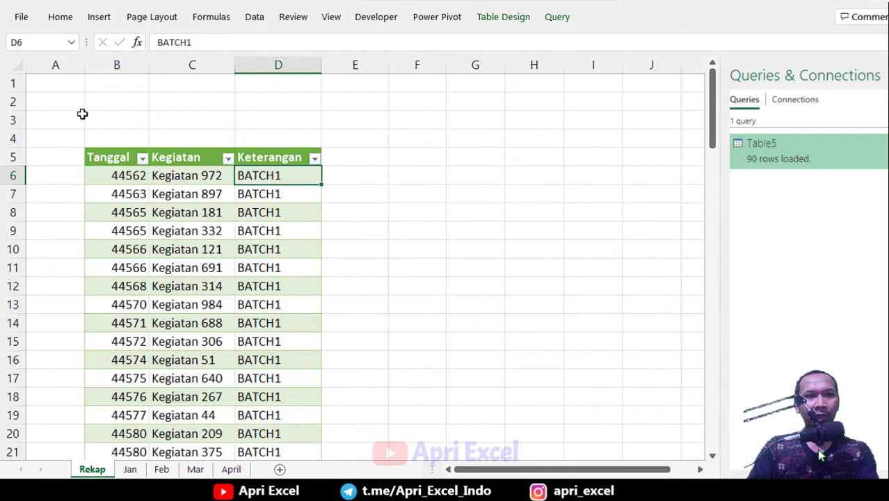
click(166, 107)
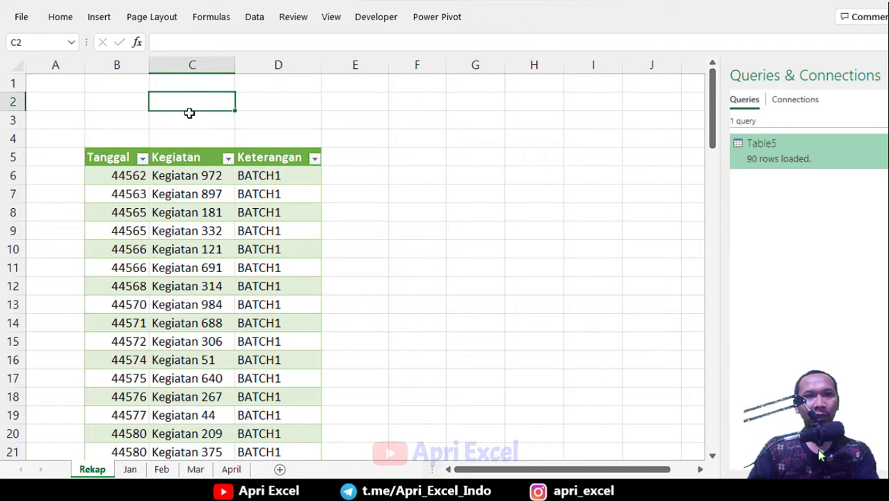
click(254, 18)
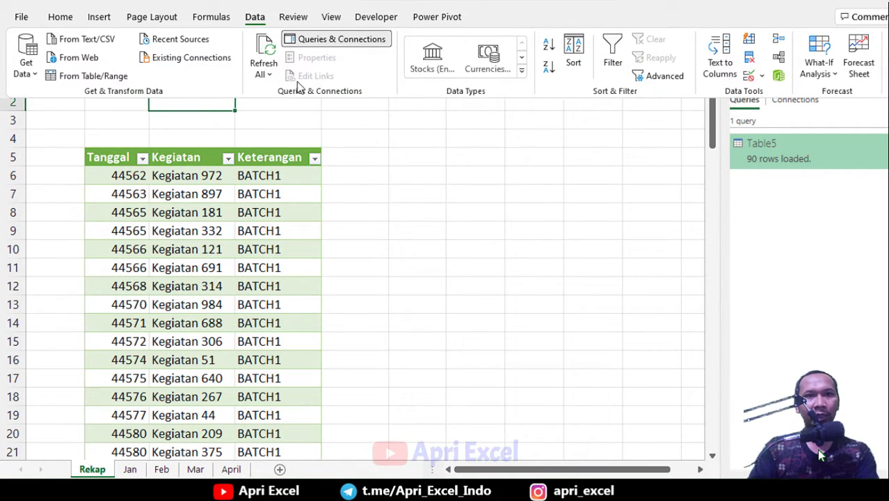
Give C2 a Data Validation list with source BATCH1;BATCH2;BATCH3;BATCH4
click(764, 77)
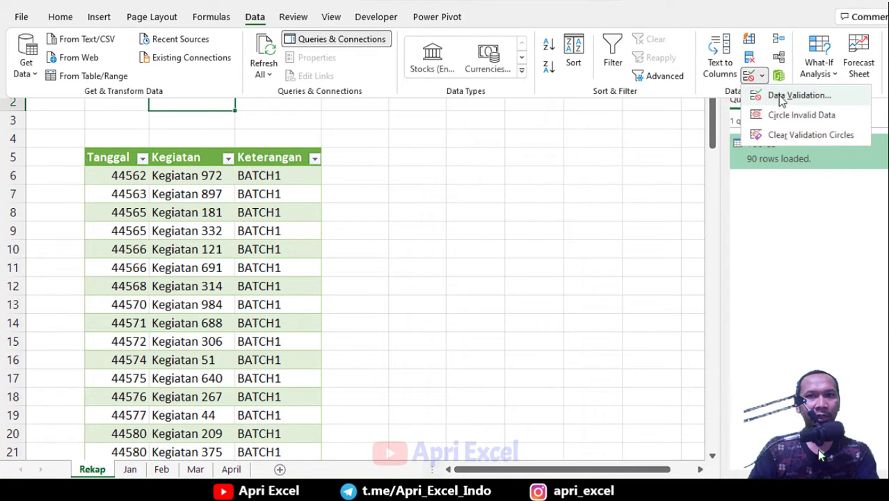
click(782, 102)
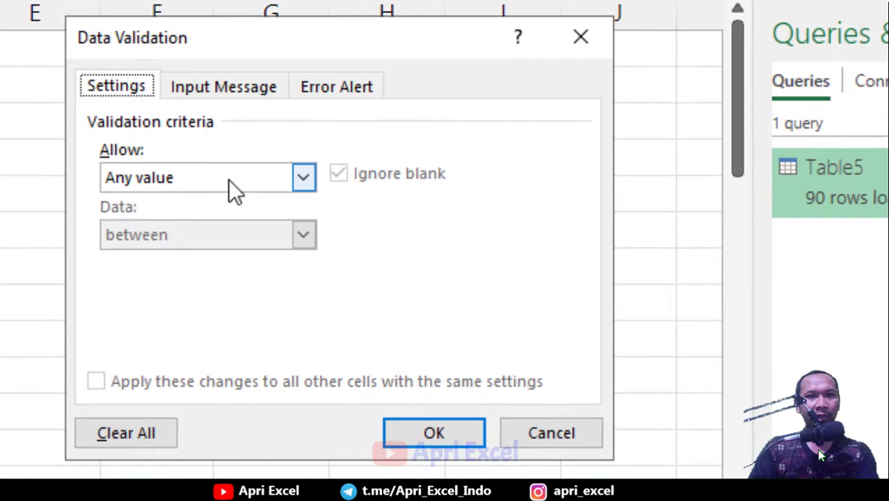
click(228, 179)
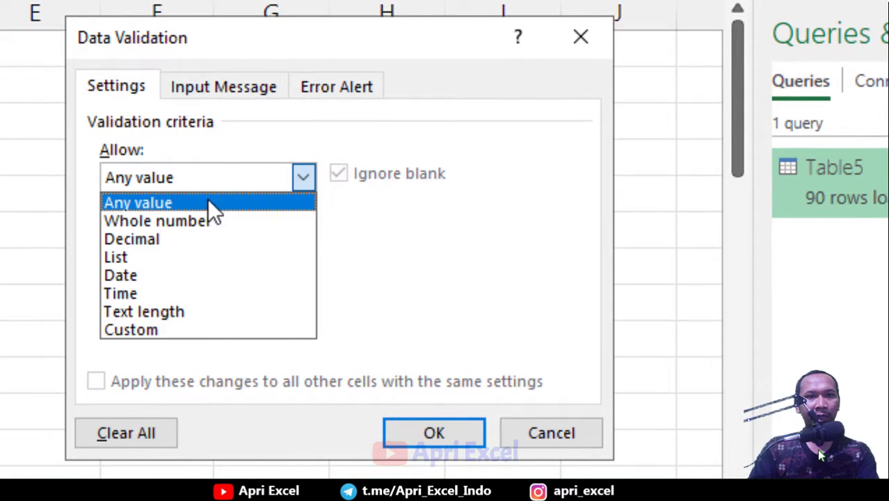
click(153, 257)
click(146, 280)
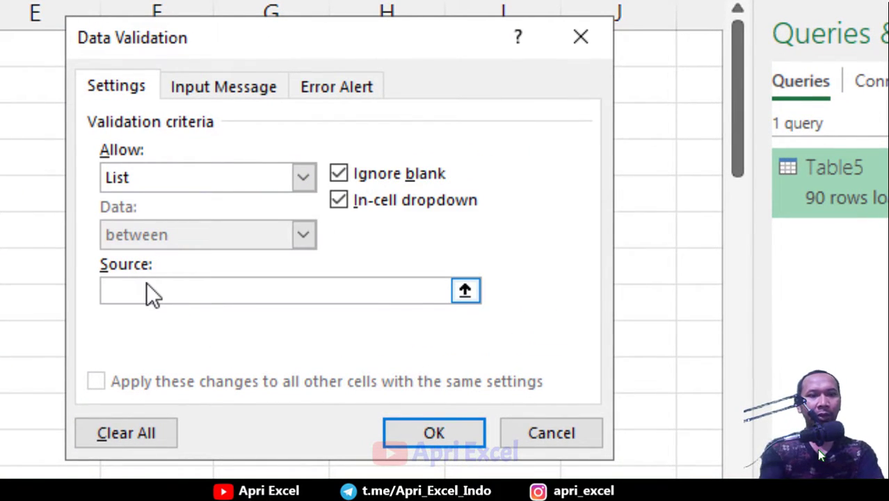
text(ABTCH1)
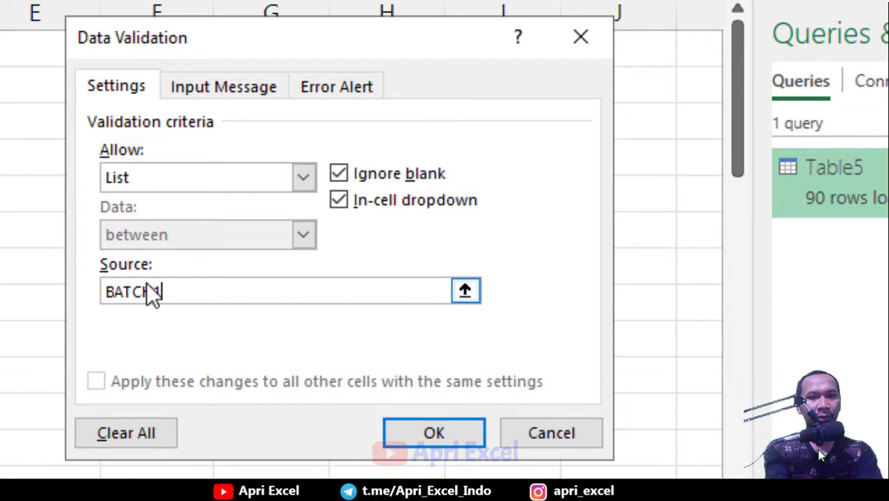
text(BATCH)
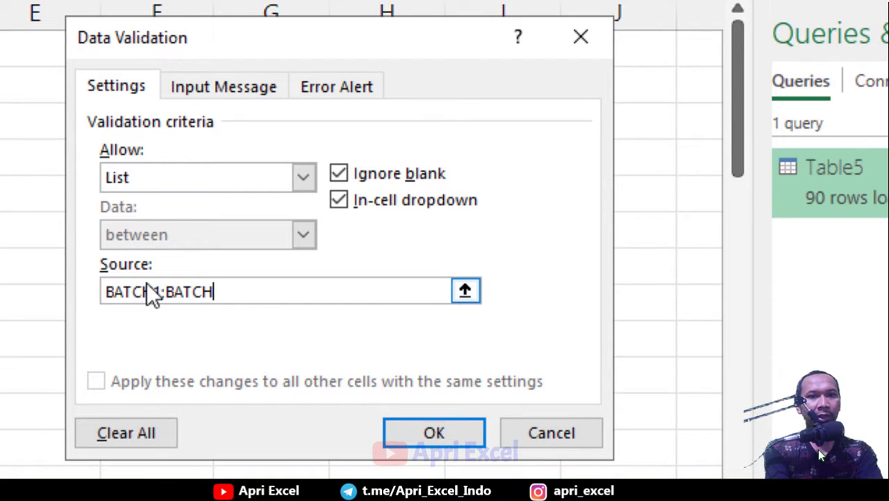
text(2;BAT)
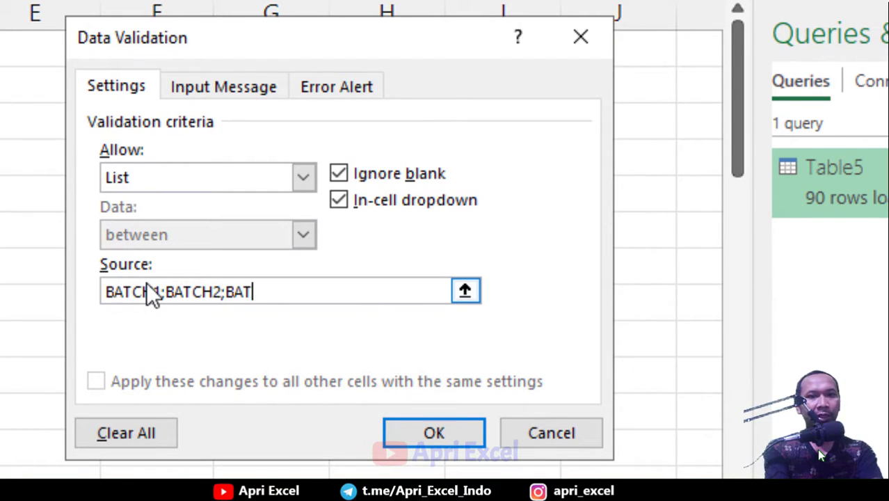
text(CH3;BATCH)
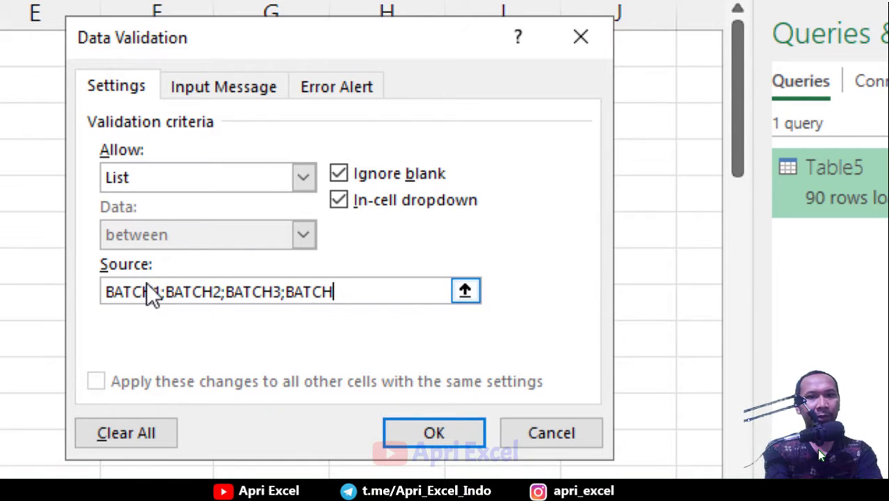
text(4)
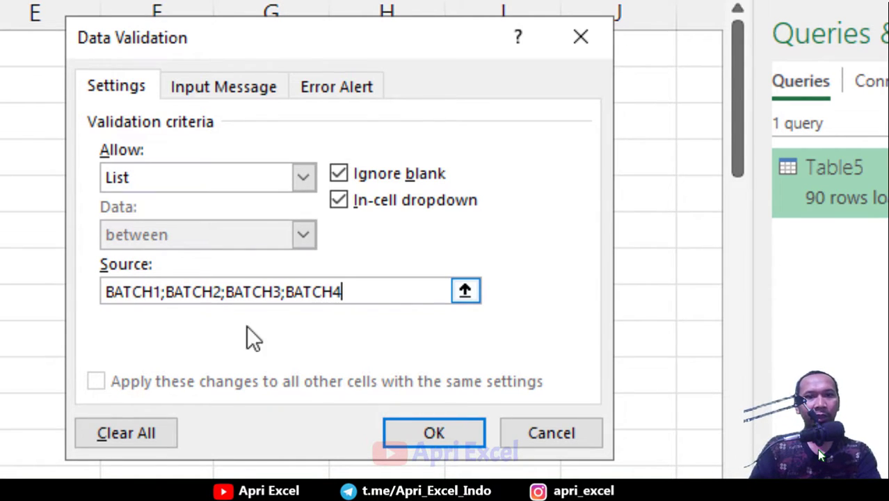
click(476, 428)
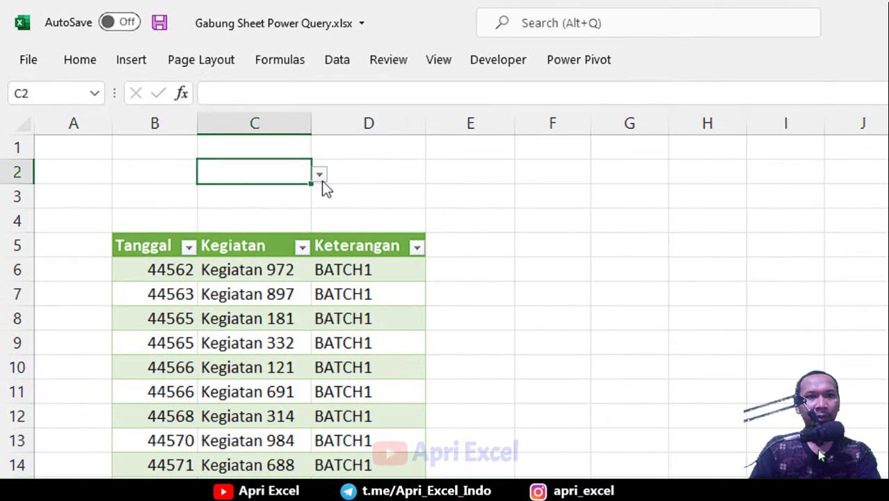
Set C2 to BATCH1 from its dropdown list
click(319, 175)
click(294, 195)
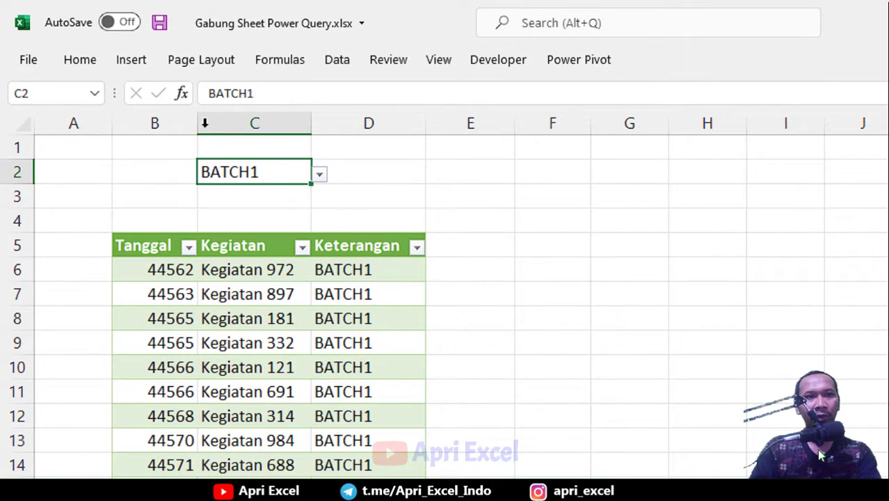
click(131, 61)
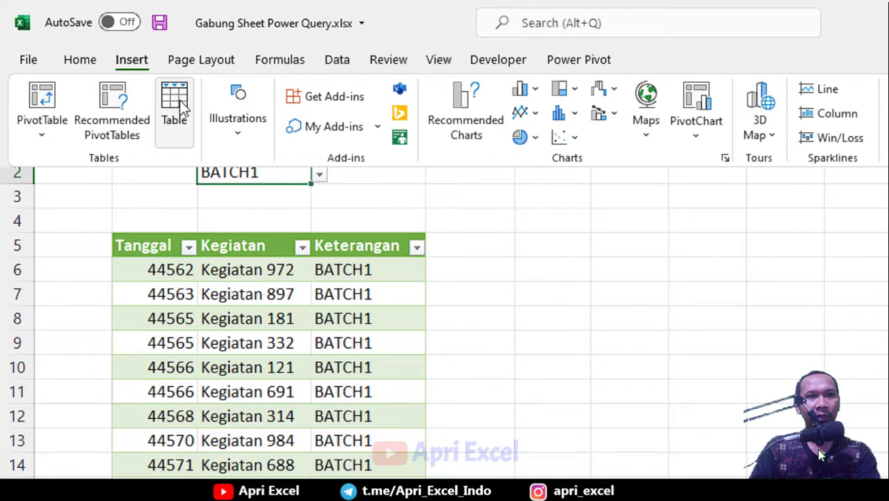
Convert the batch cell into one-cell table Table7 with its header row off, then select C3
click(179, 105)
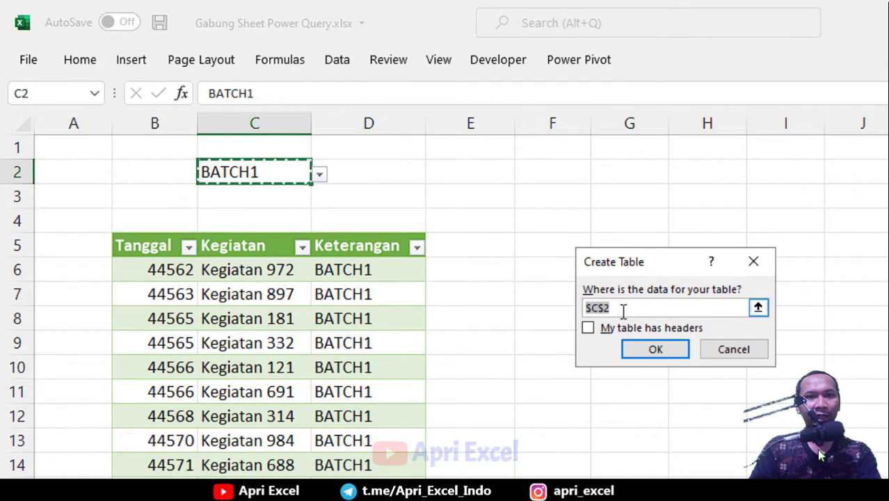
click(648, 351)
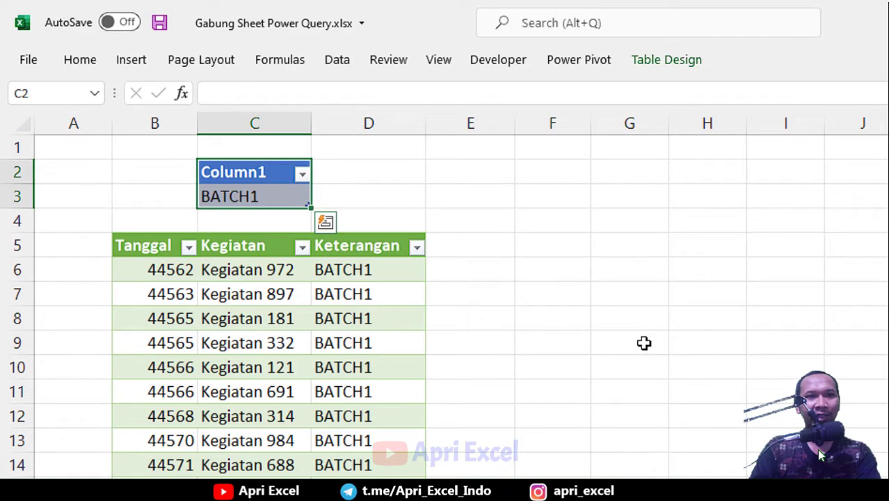
click(254, 195)
click(648, 68)
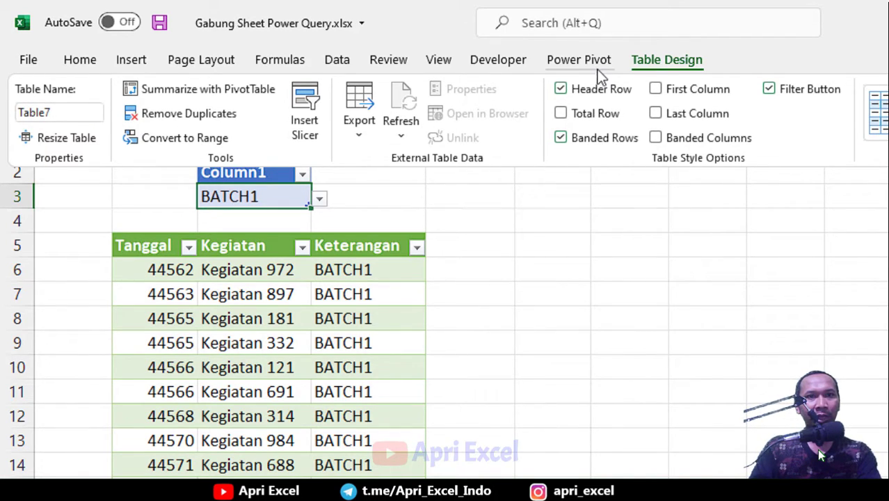
click(600, 89)
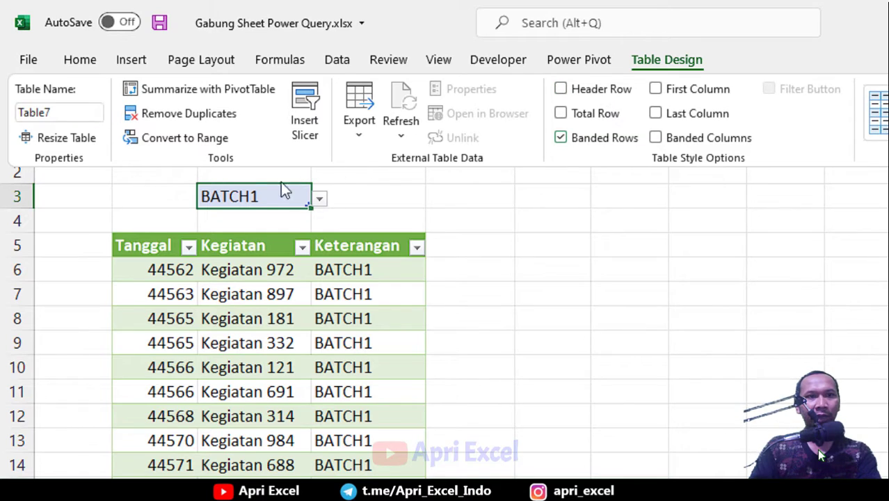
click(373, 182)
click(240, 170)
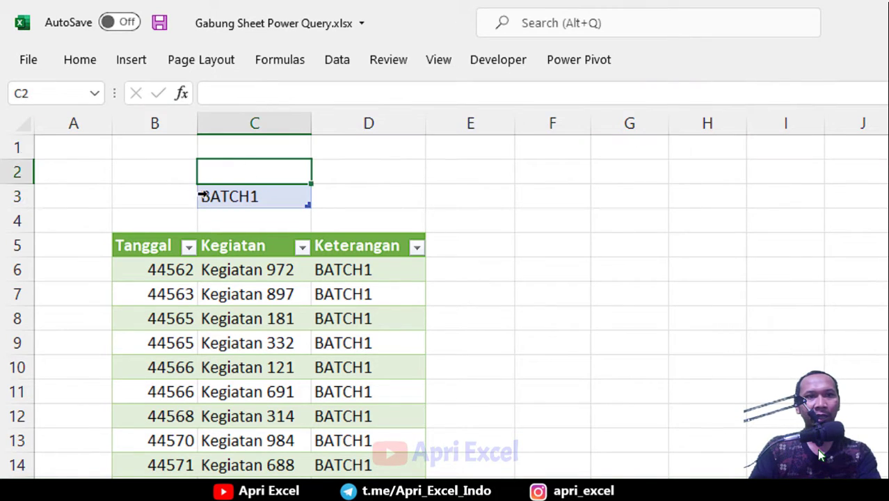
click(292, 201)
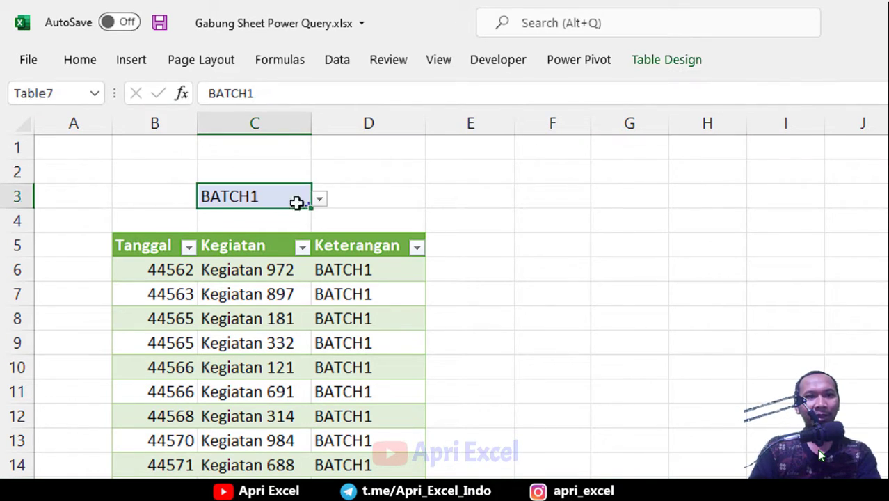
Set C3 to BATCH3 and load the Table7 batch table into Power Query via From Table/Range
click(318, 199)
click(274, 248)
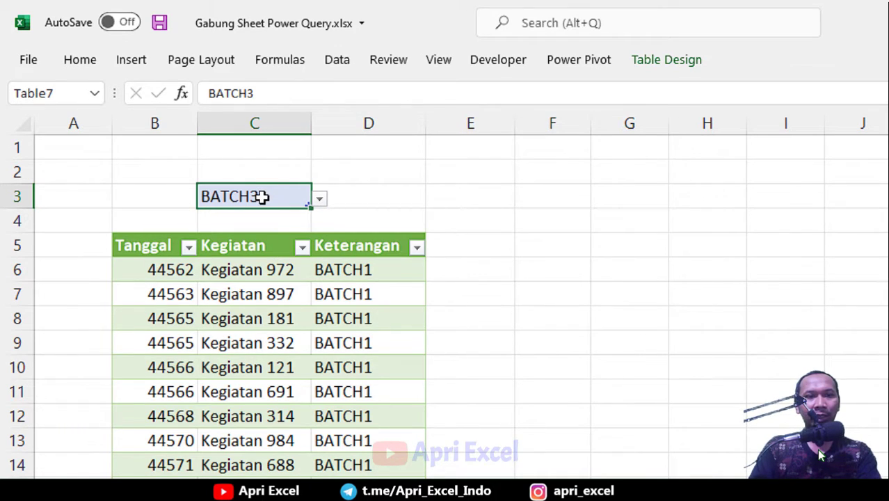
click(339, 62)
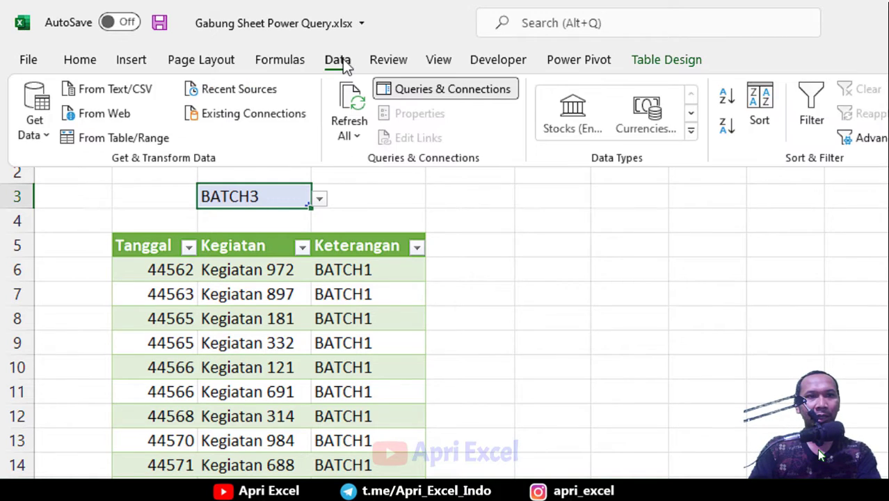
click(123, 140)
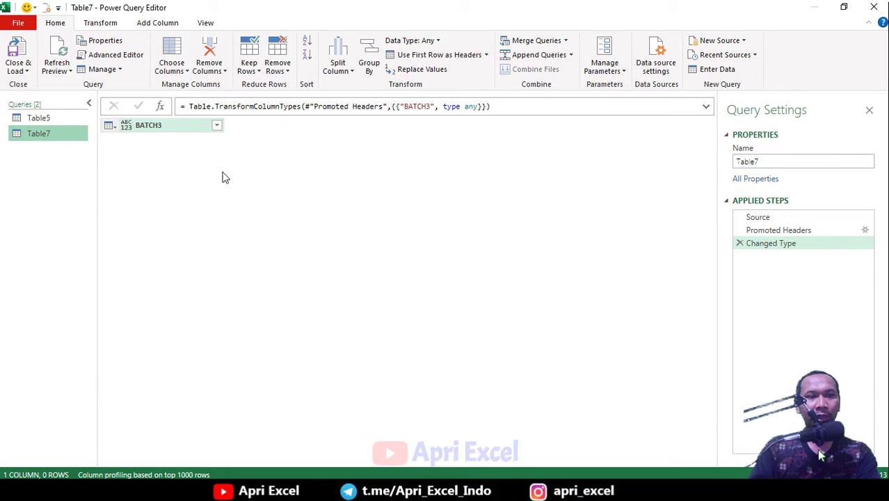
Switch to the Table5 query, refresh it and inspect the Table7 entry in its Source step
click(50, 120)
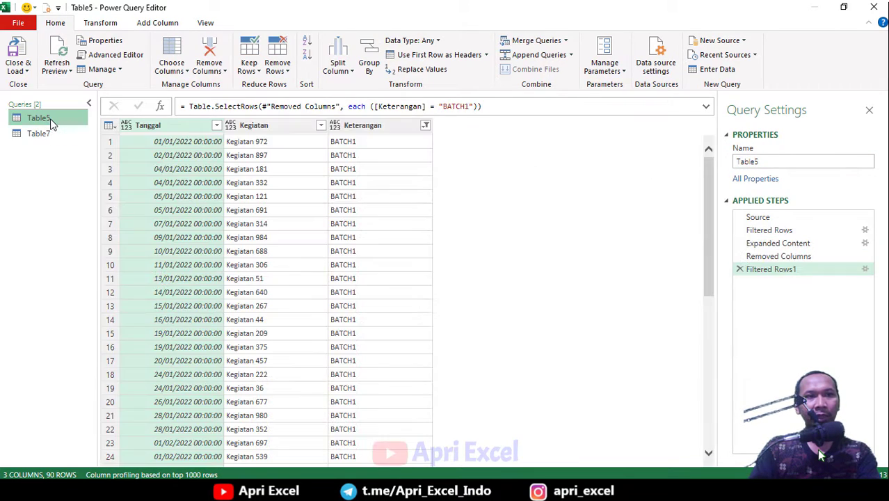
click(236, 143)
click(57, 52)
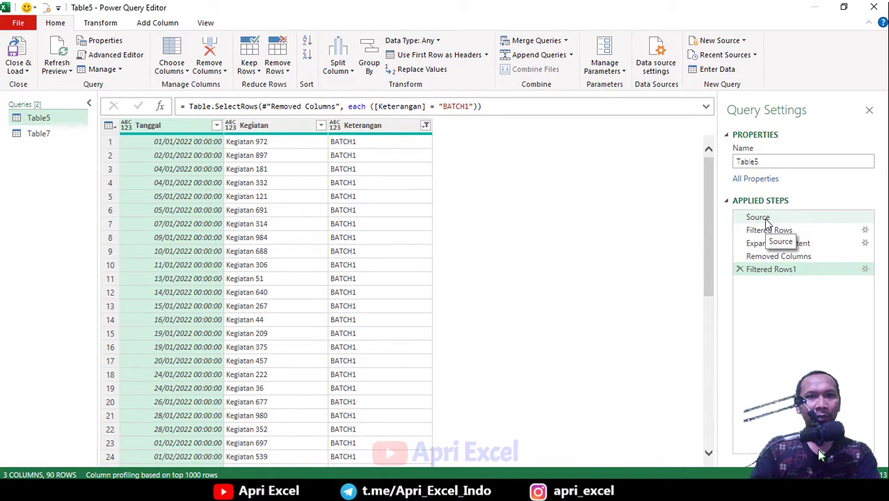
click(767, 218)
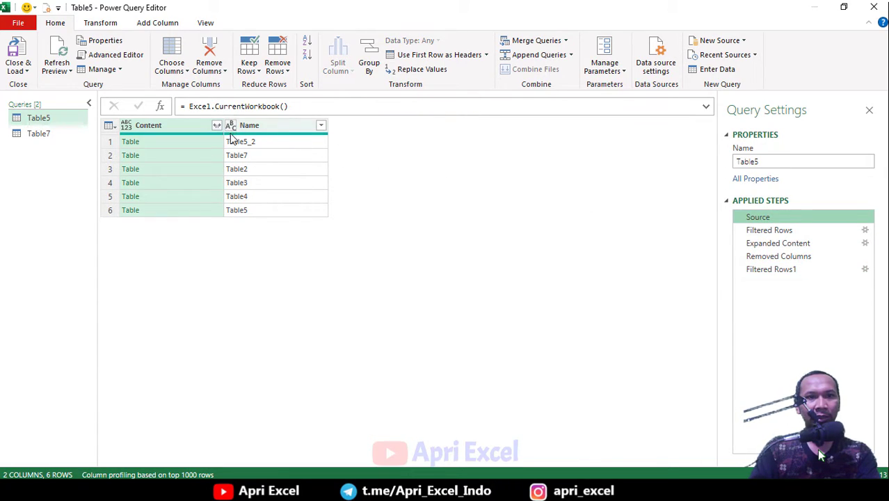
click(262, 155)
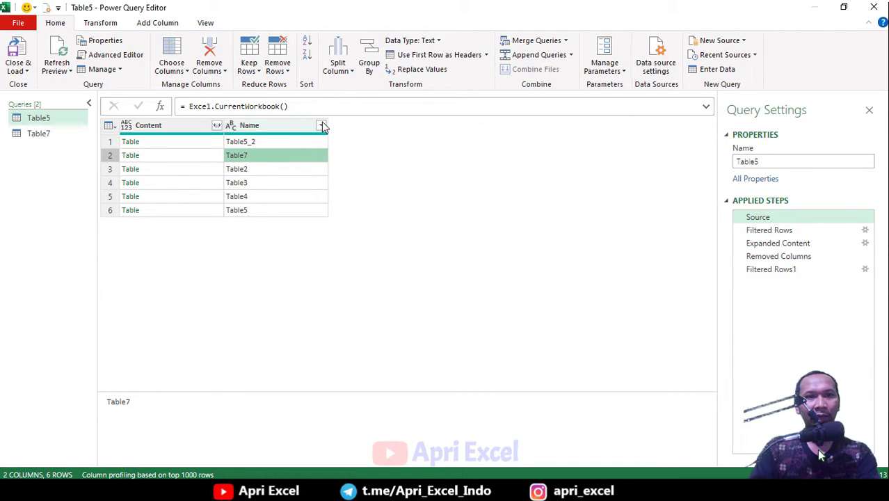
Add a second Filtered Rows condition 'does not equal Table7' to exclude it as a source
click(792, 232)
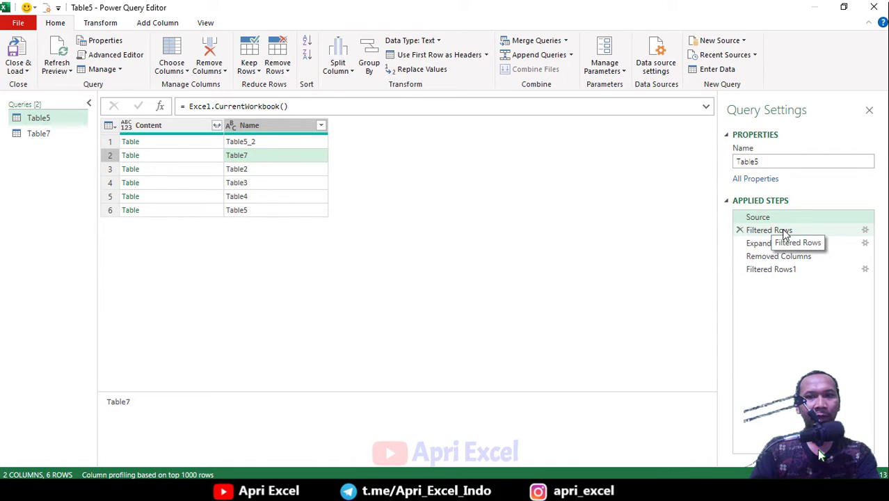
click(864, 230)
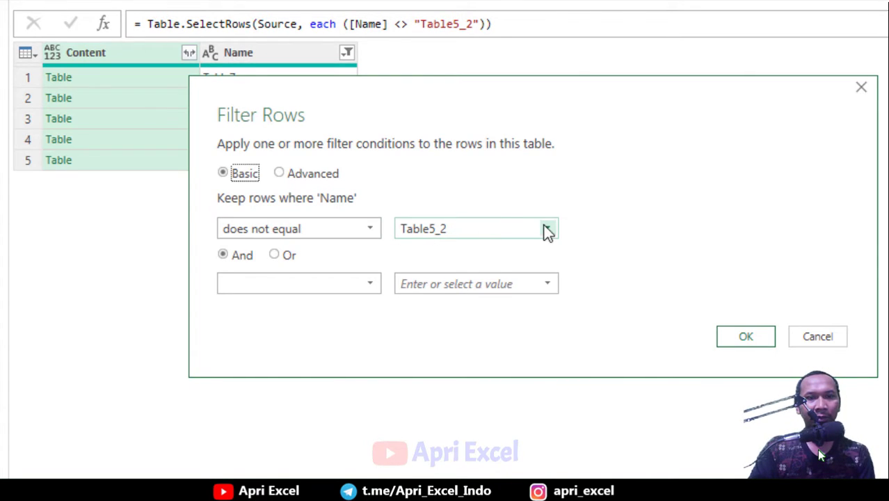
click(365, 285)
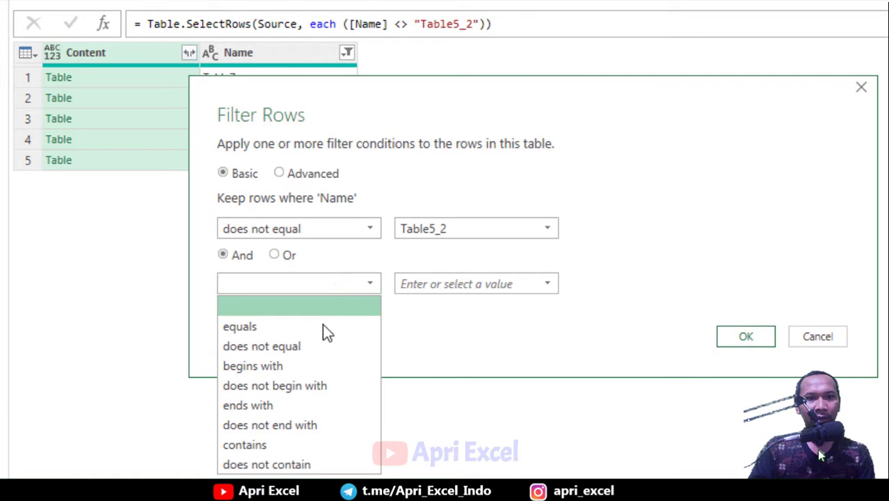
click(310, 347)
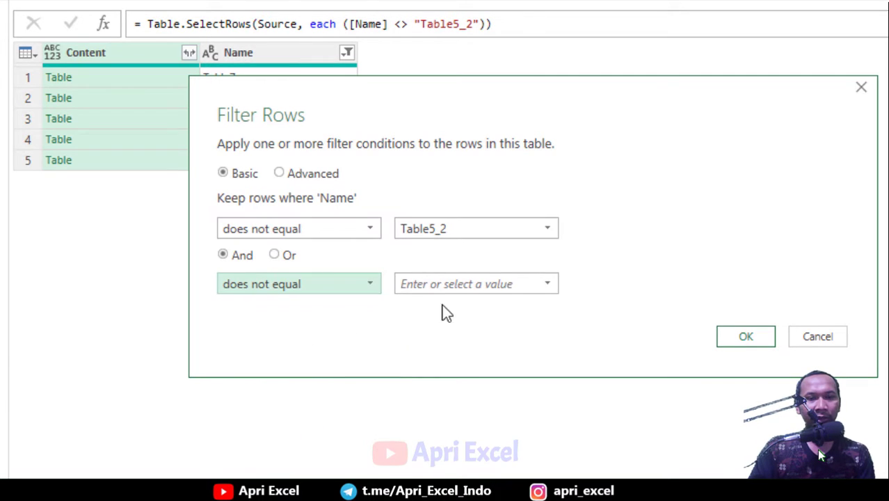
click(547, 283)
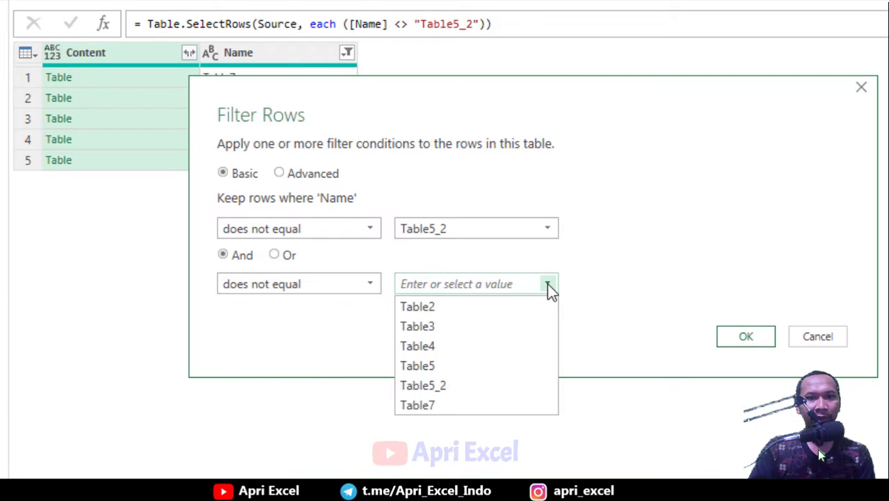
click(445, 403)
click(741, 341)
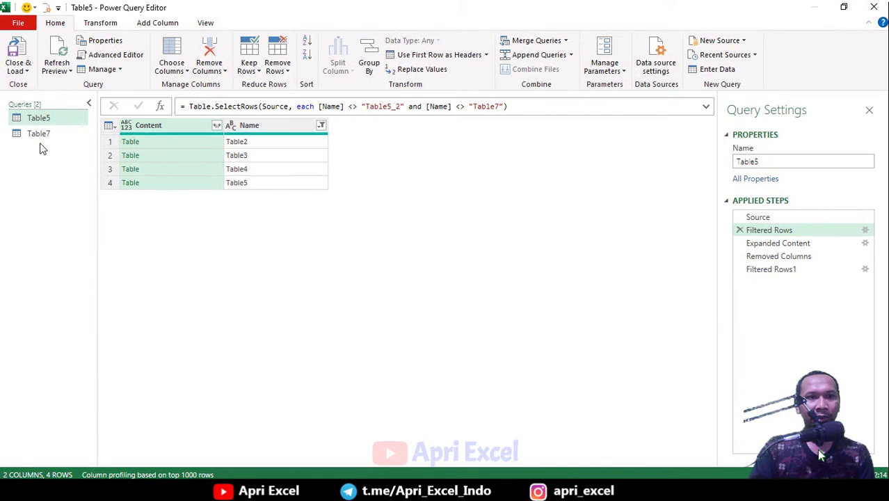
click(764, 271)
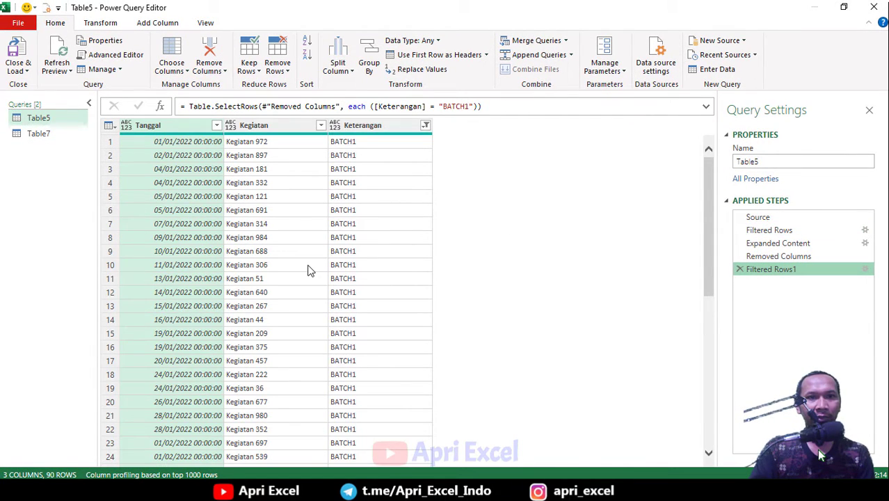
In Table7, delete Changed Type and Promoted Headers, then drill down to the BATCH3 value
click(40, 134)
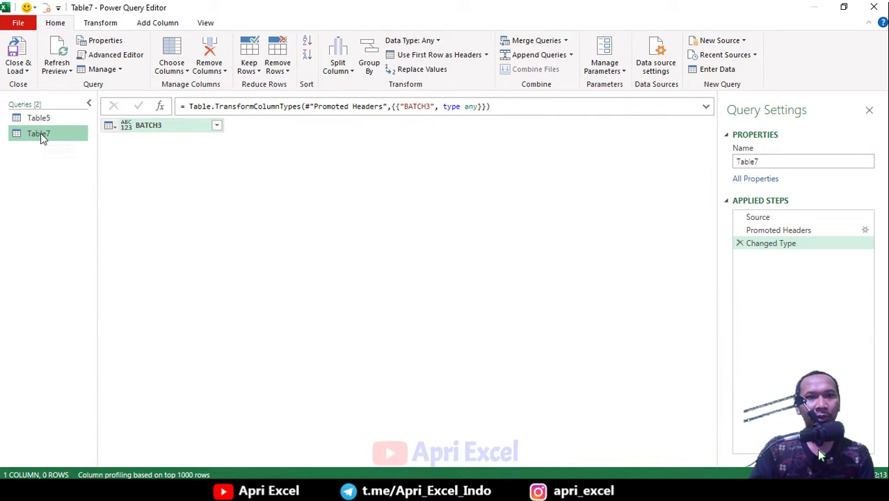
click(739, 244)
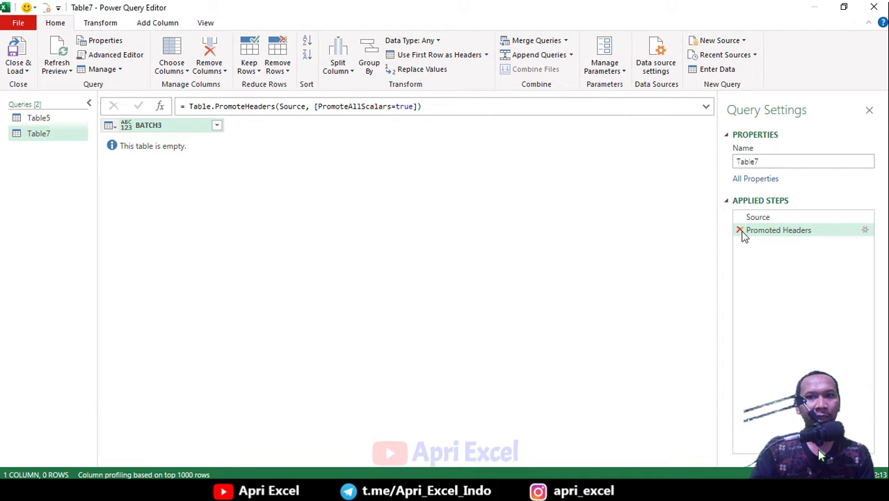
click(739, 230)
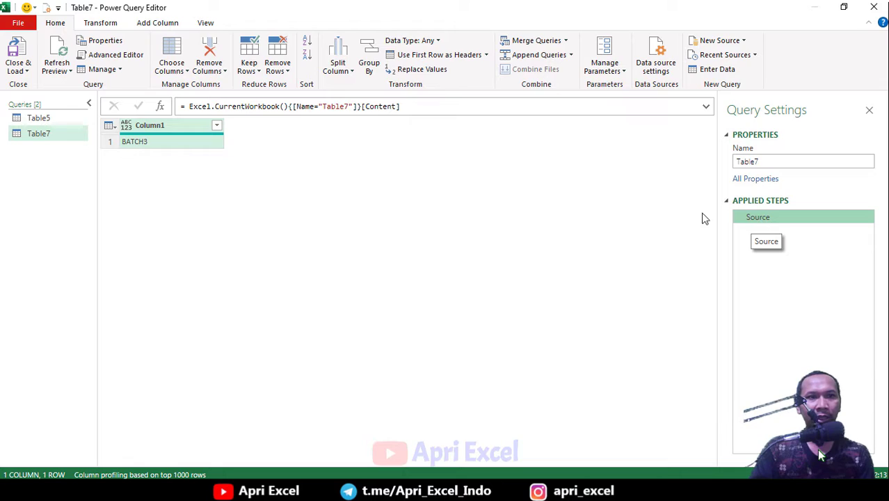
right_click(178, 142)
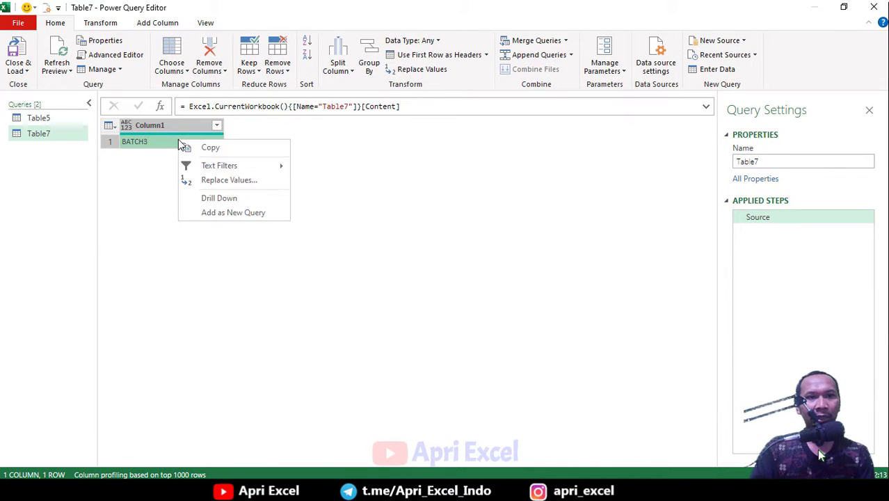
click(236, 199)
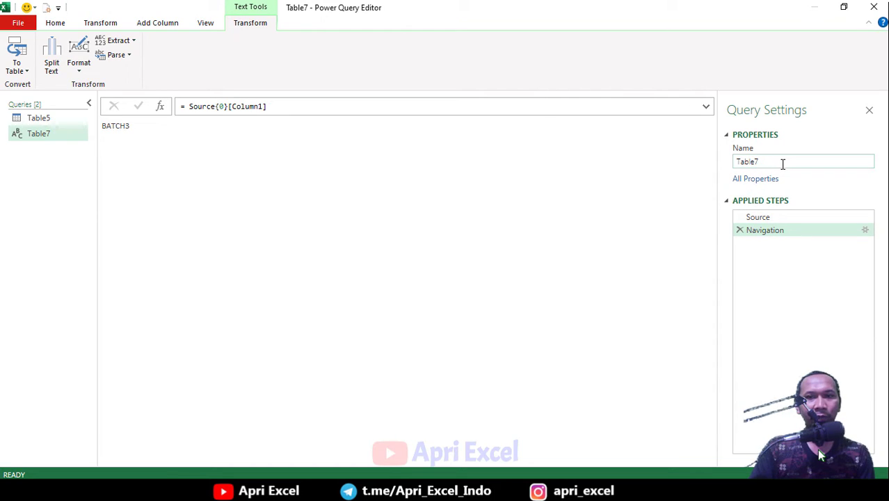
Keep the query name Table7 and return to the Table5 query
double_click(738, 166)
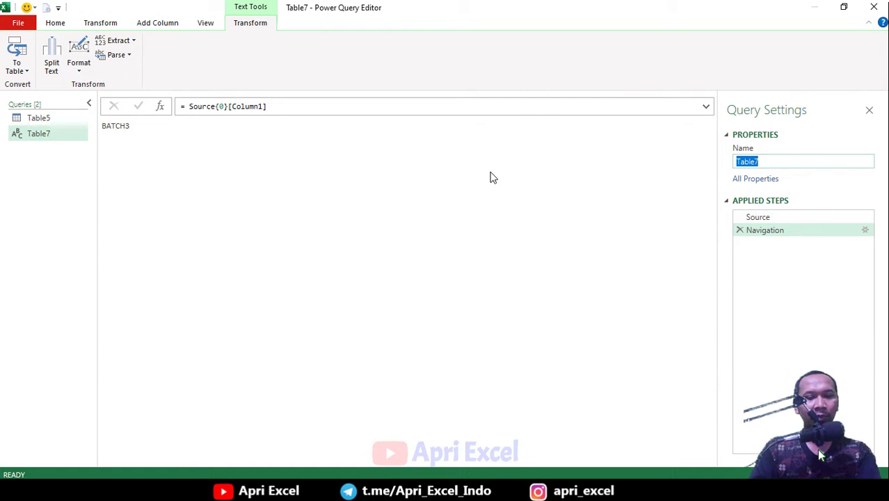
click(40, 129)
click(40, 119)
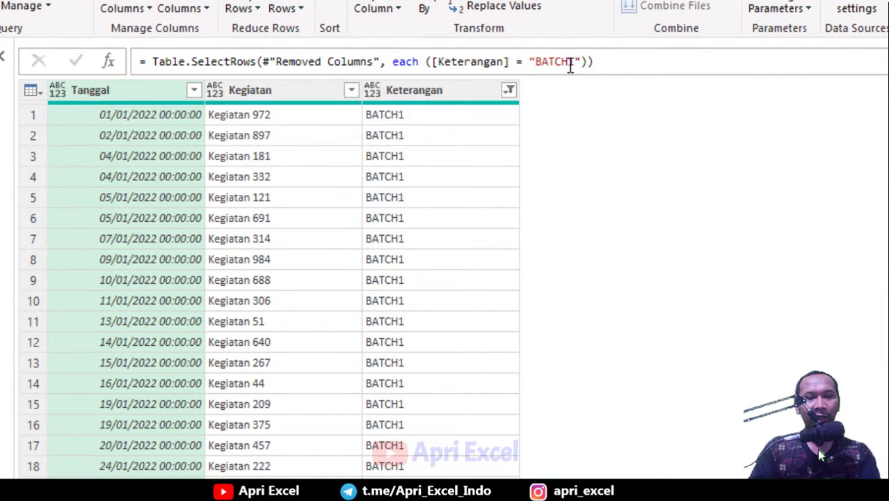
Replace "BATCH1" with Table7 in the Filtered Rows1 formula and check the BATCH3 rows
drag(580, 61, 529, 62)
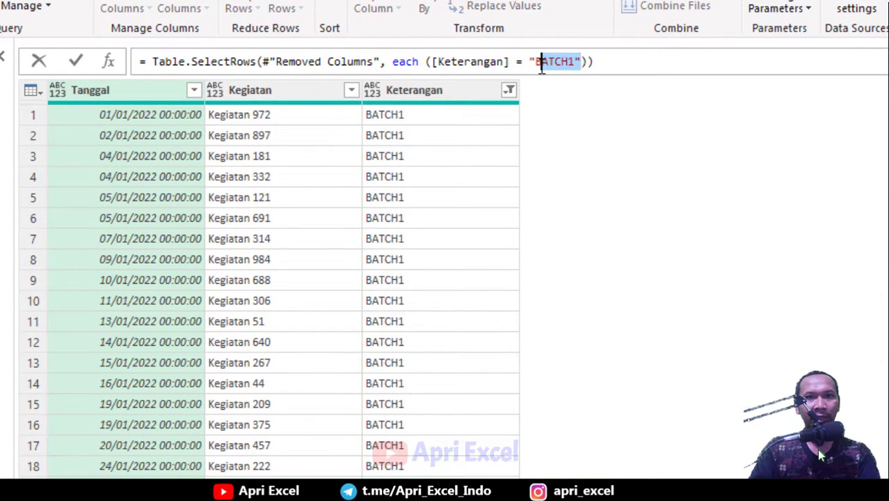
text(Table7)
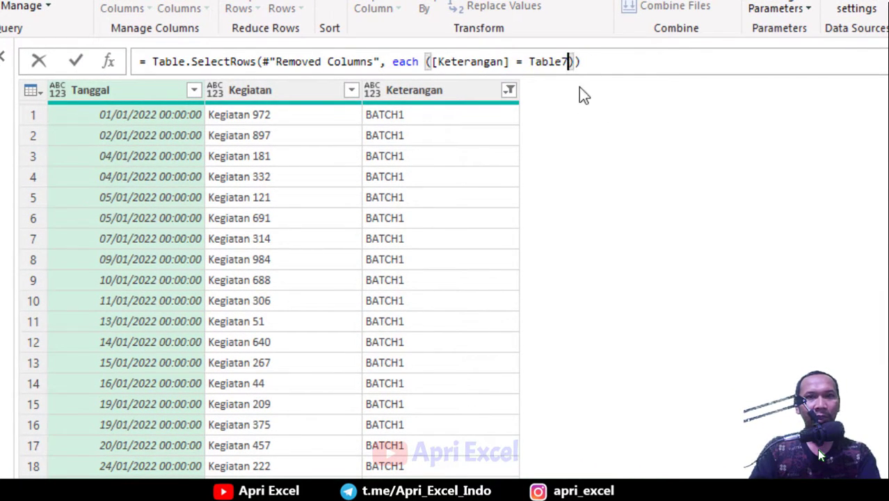
key(Return)
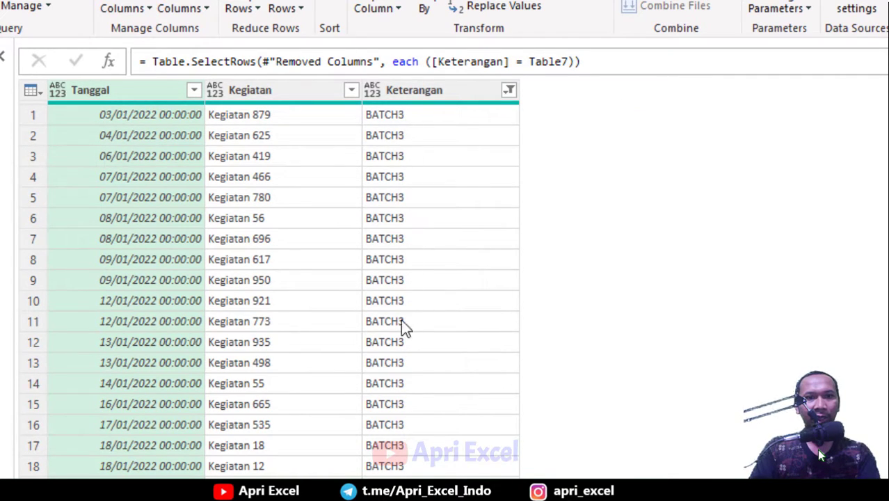
scroll(405, 375, down, 1)
scroll(406, 393, down, 3)
scroll(407, 393, down, 2)
scroll(407, 393, down, 2)
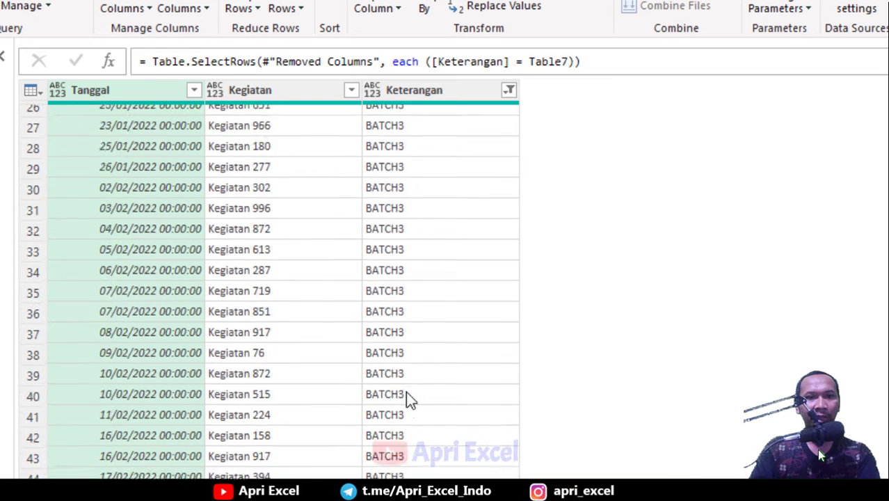
scroll(407, 396, up, 8)
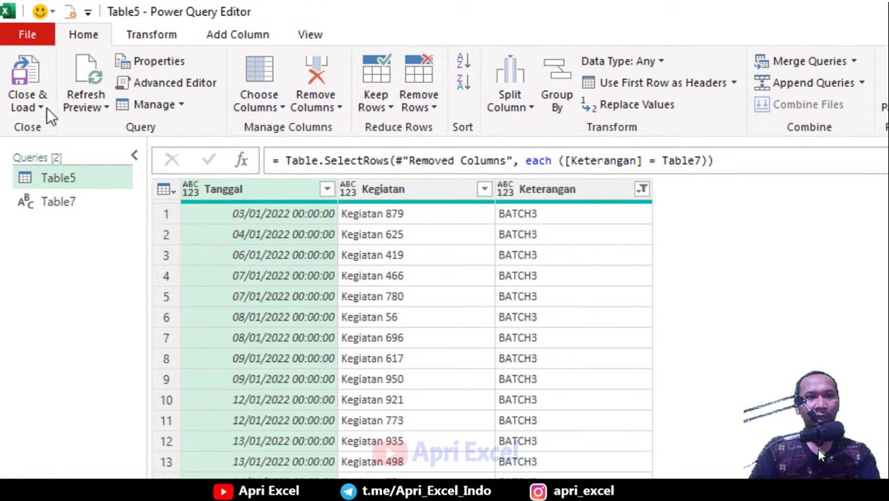
Close & Load To with Only Create Connection for the batch query
click(40, 106)
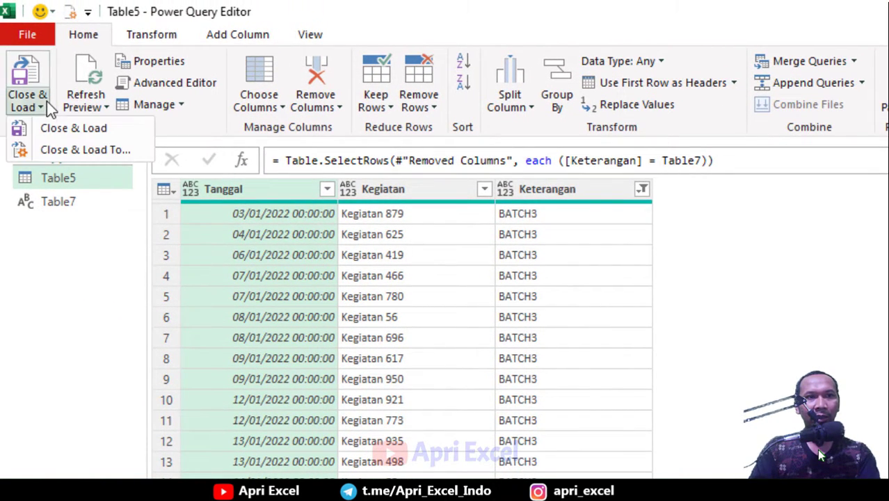
click(56, 150)
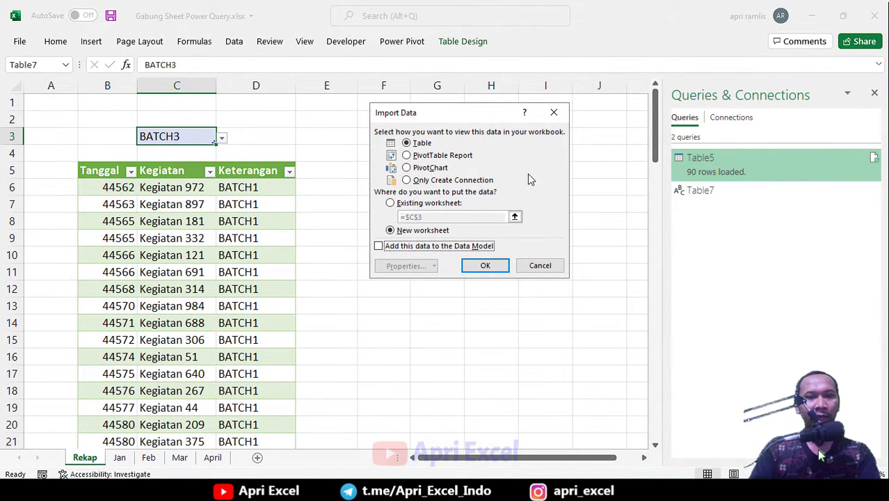
click(450, 183)
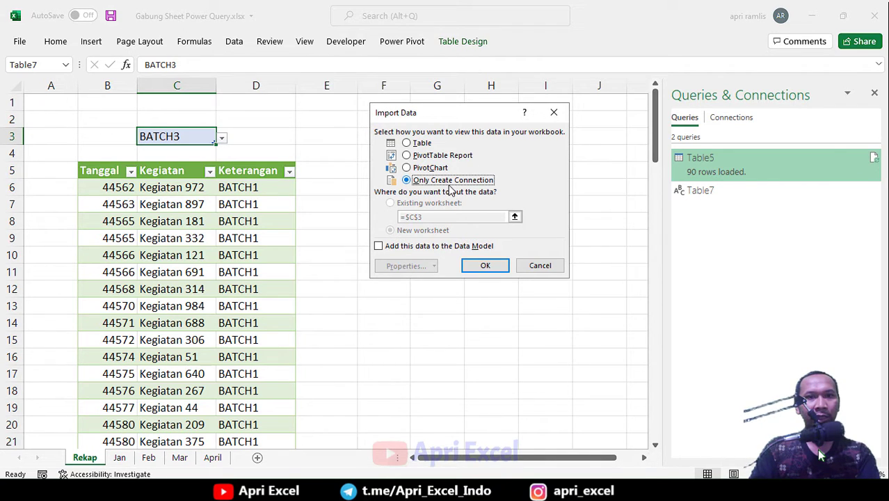
click(486, 265)
Verify Rekap's Keterangan rows now read BATCH3, then reopen the Table5 query for editing
click(423, 187)
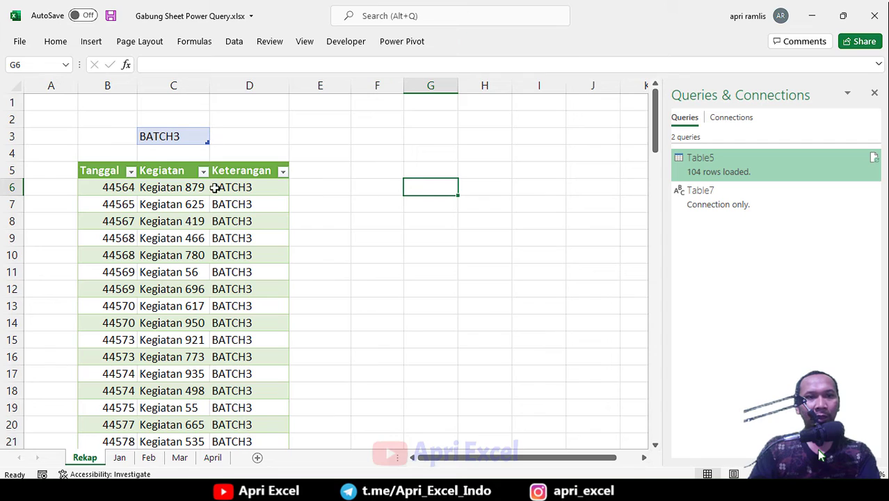
drag(240, 185, 240, 328)
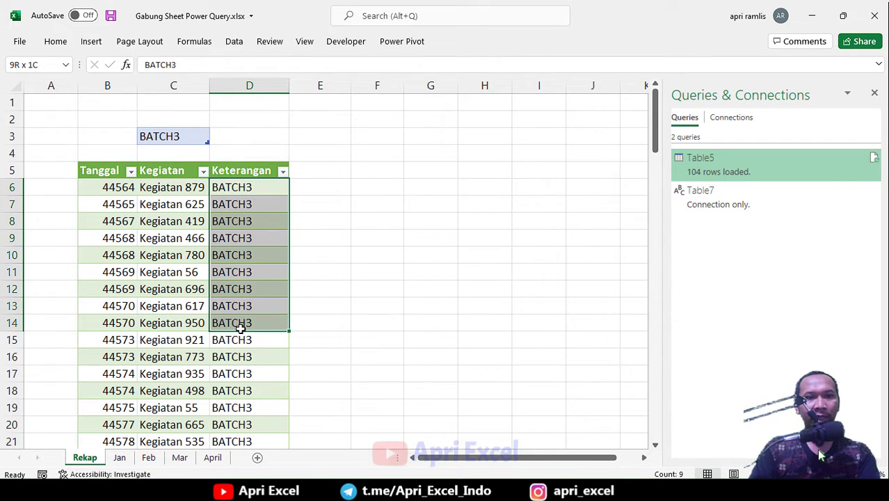
click(236, 255)
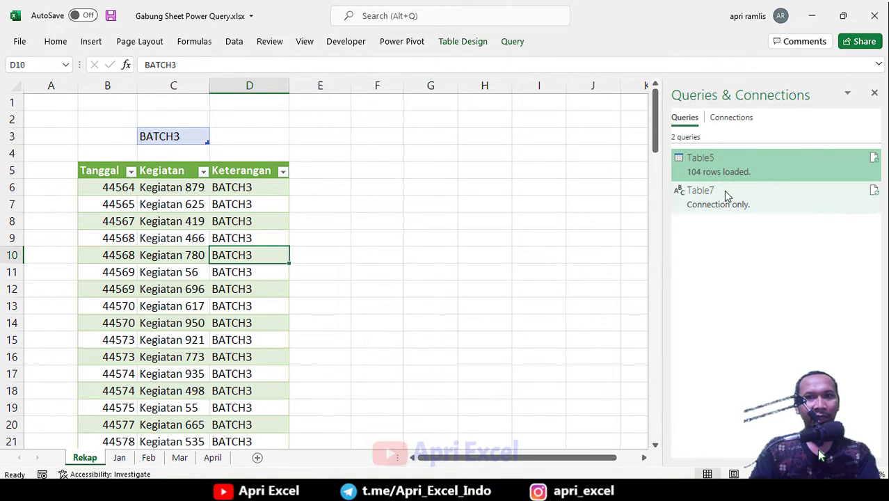
right_click(722, 167)
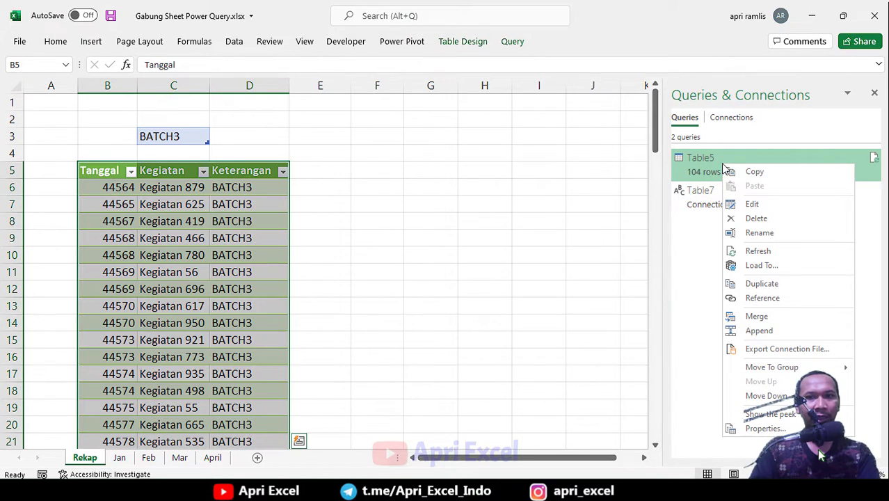
click(760, 205)
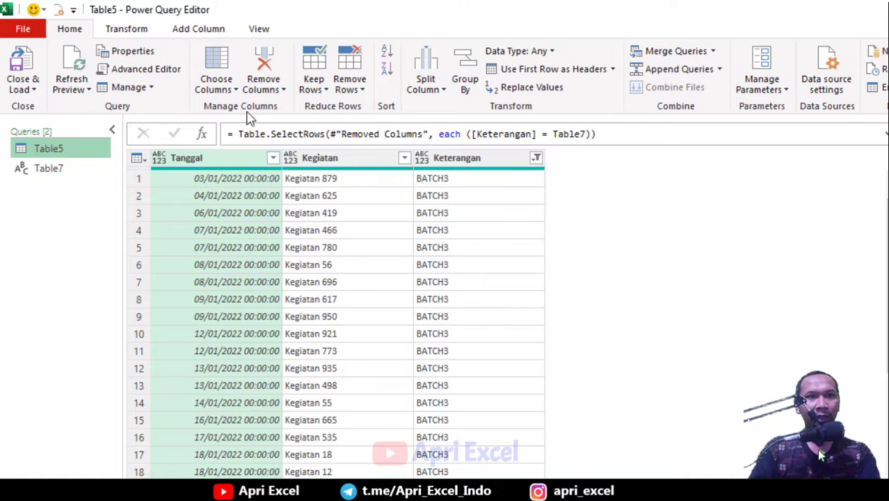
Add an index column from 1, rename it No and move it to the first position
click(210, 30)
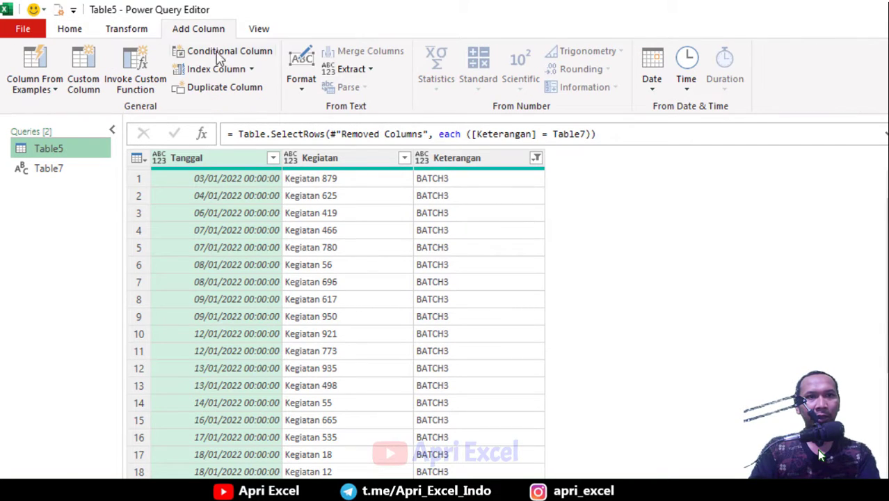
click(251, 69)
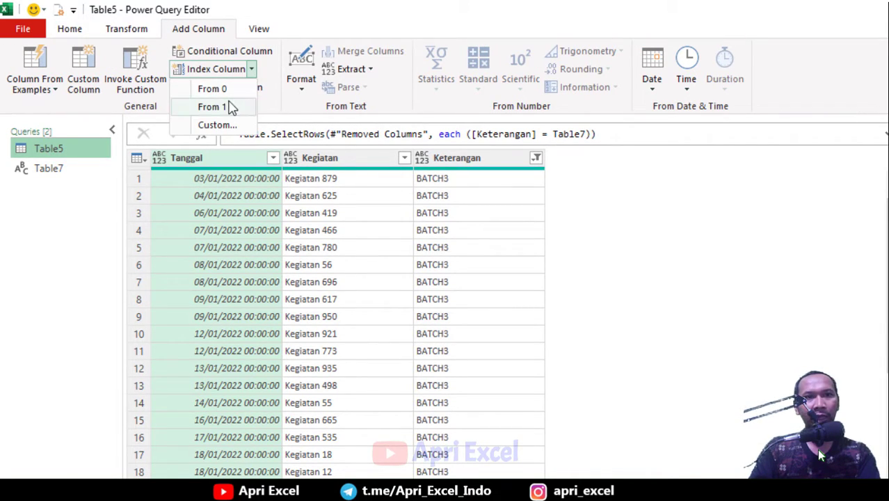
click(229, 109)
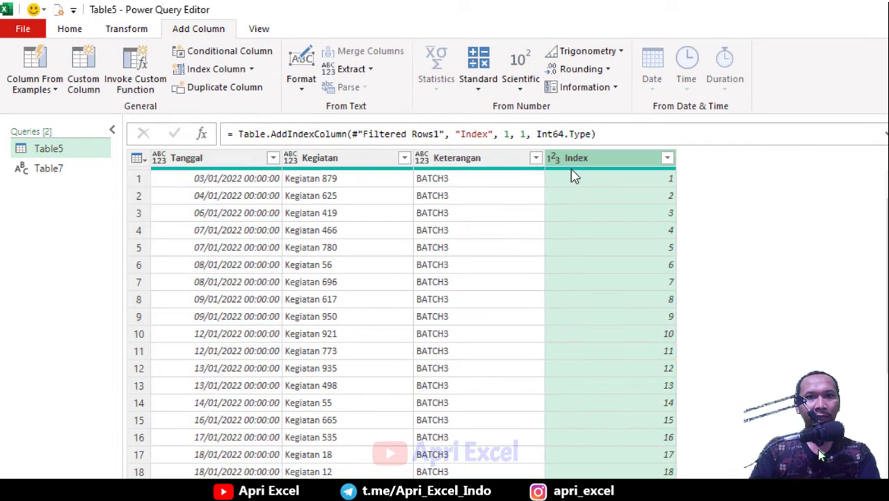
double_click(577, 166)
text(N)
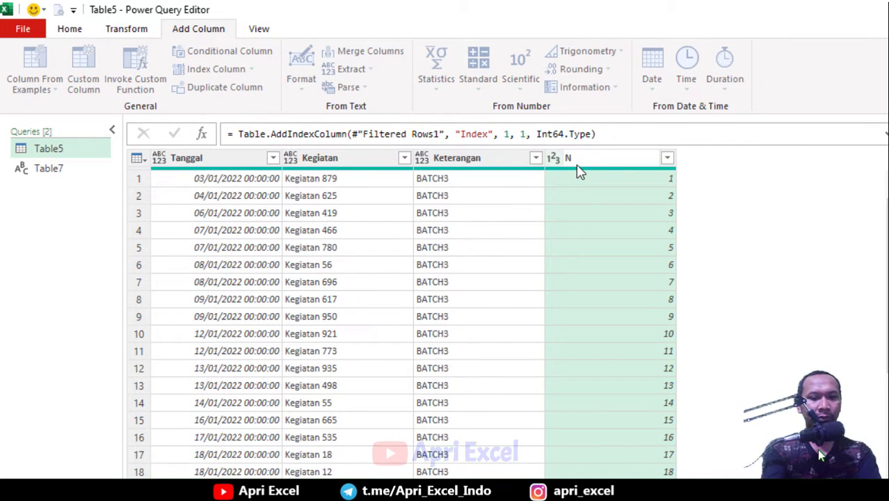
text(o)
click(788, 213)
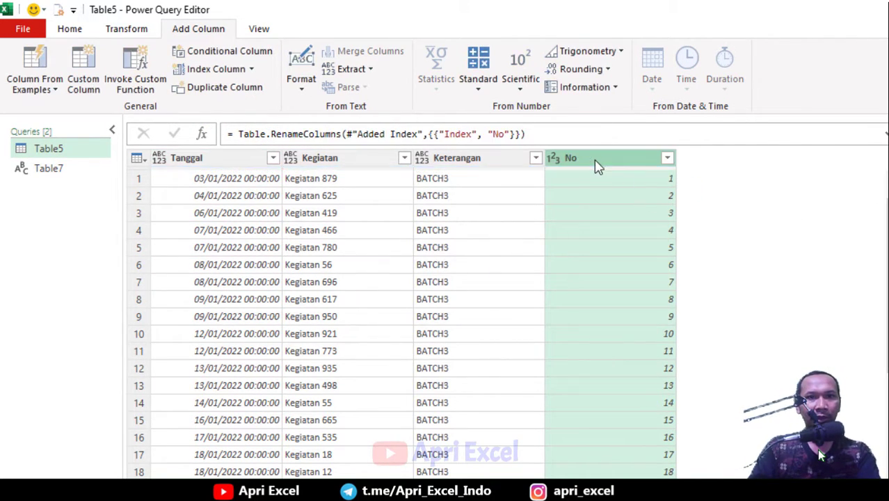
drag(552, 170, 212, 164)
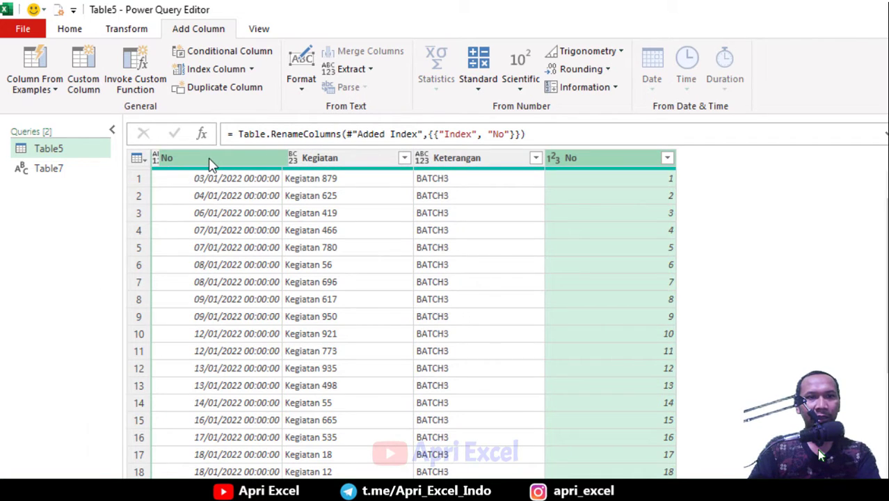
Set the Tanggal column's data type to Date
click(334, 158)
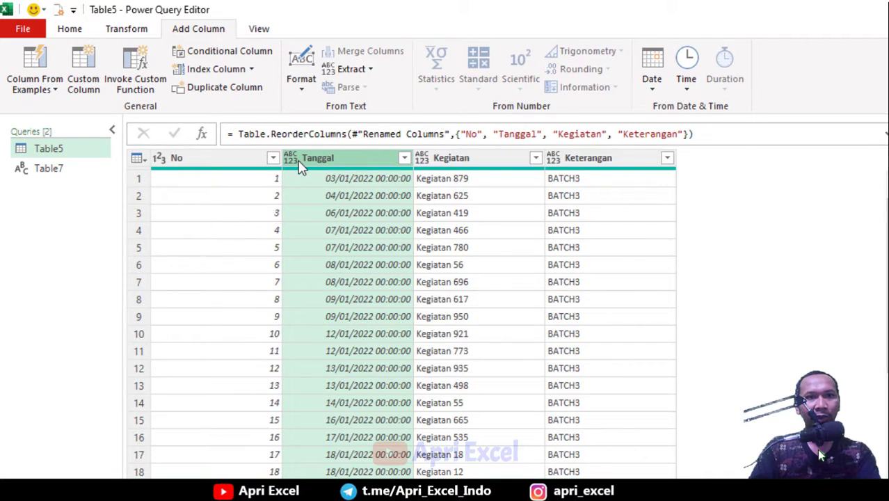
click(291, 159)
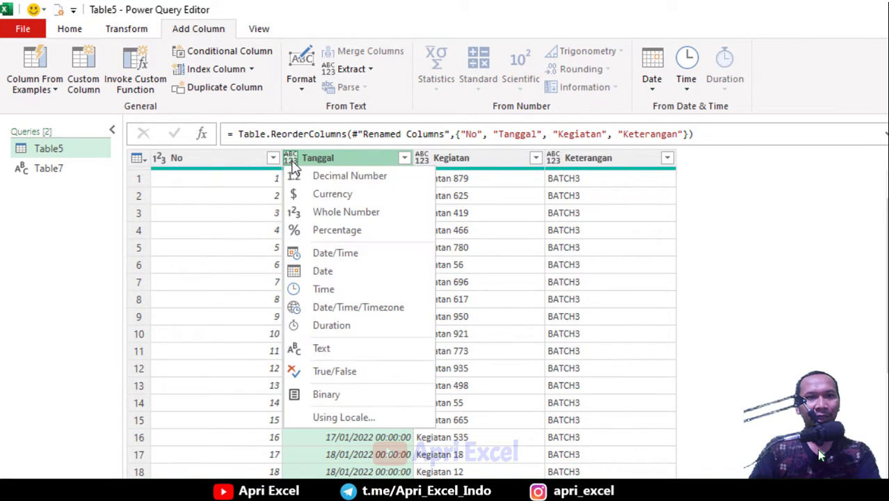
click(321, 269)
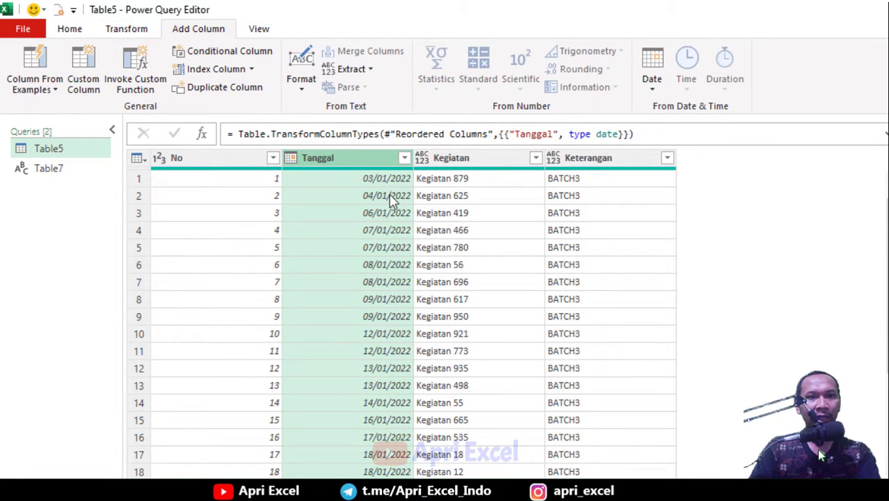
click(72, 30)
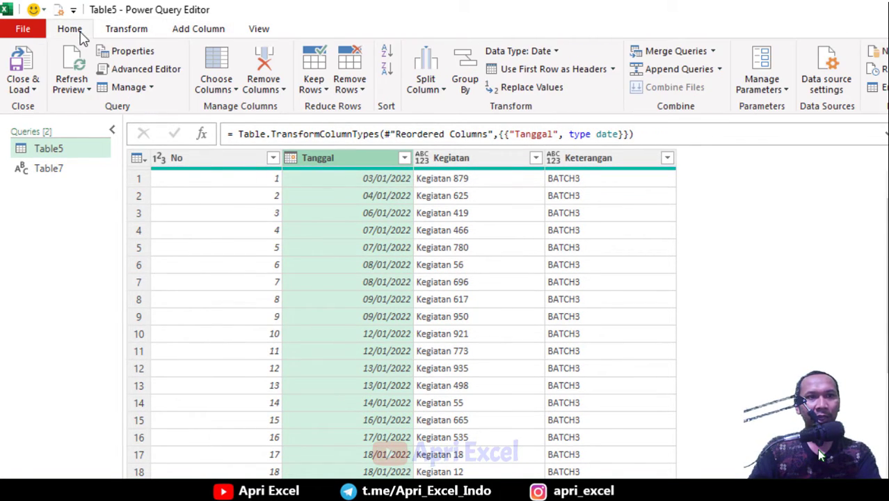
Load the revised query onto Rekap, set C3 to BATCH1 and refresh the table
click(25, 64)
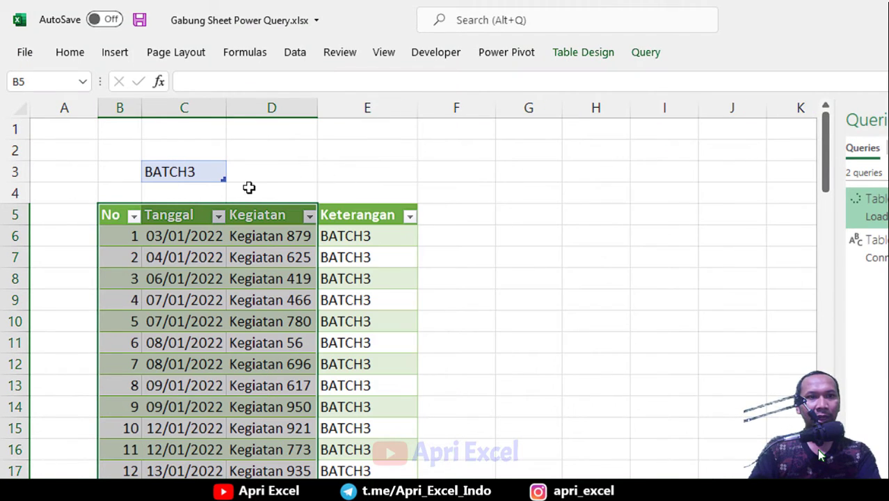
click(219, 172)
click(233, 174)
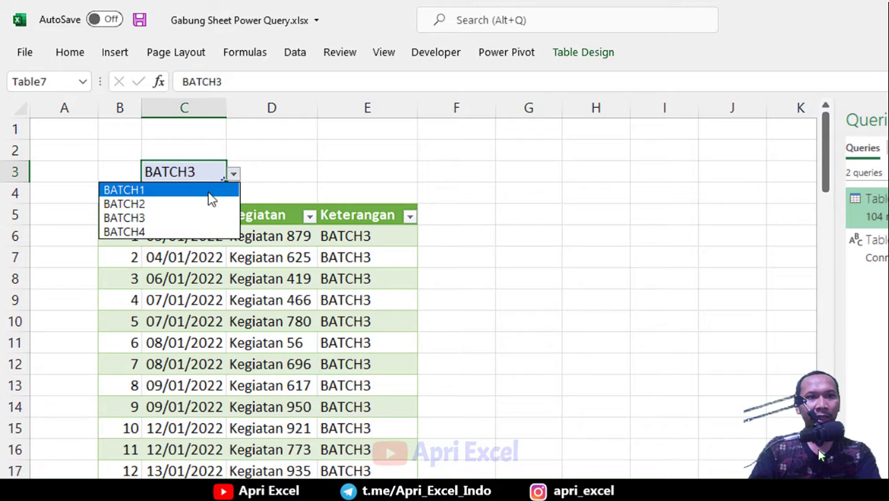
click(211, 196)
right_click(263, 253)
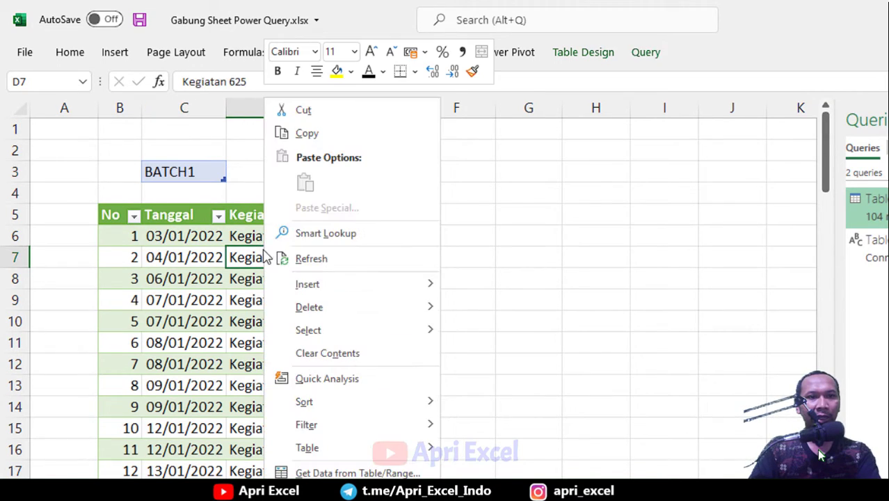
click(284, 259)
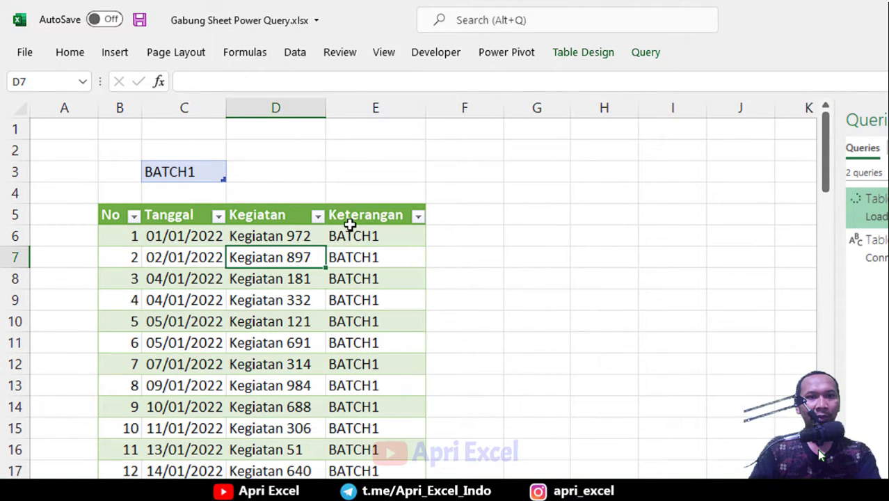
Scroll through the refreshed BATCH1 rows of the Rekap table
scroll(352, 235, down, 4)
scroll(349, 237, down, 4)
scroll(357, 249, down, 5)
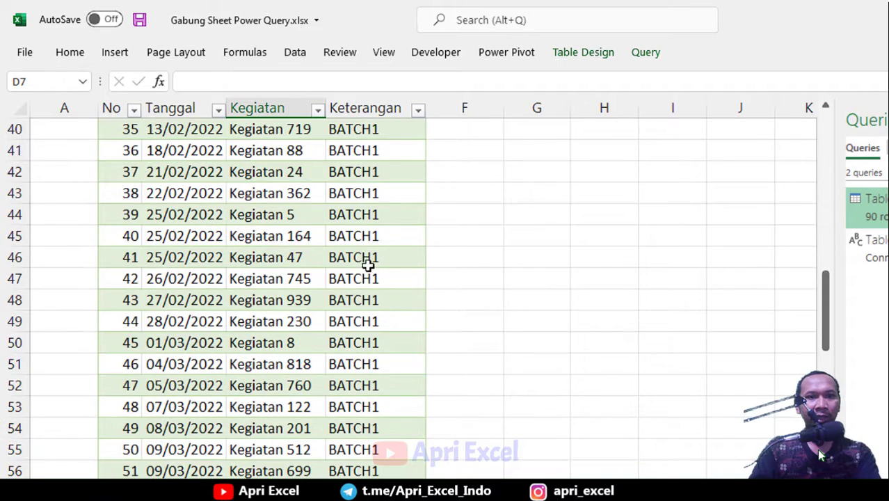
scroll(367, 260, down, 10)
scroll(370, 269, down, 6)
scroll(370, 270, up, 4)
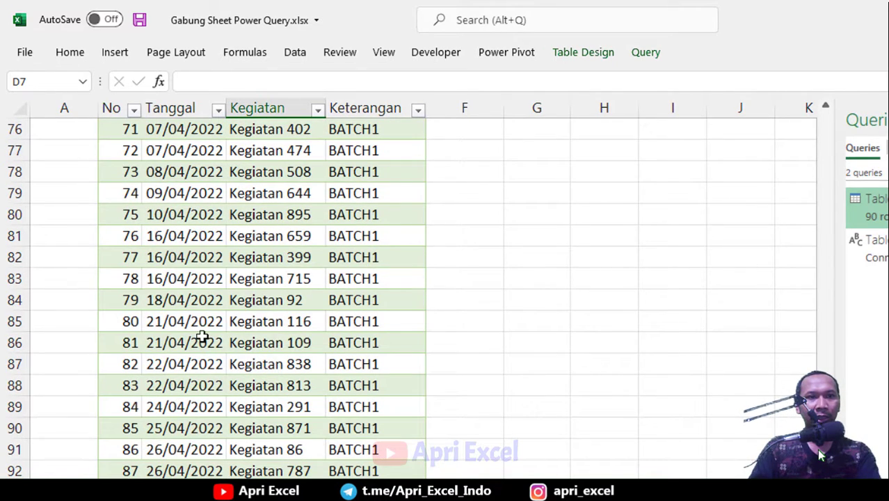
scroll(204, 331, down, 4)
scroll(195, 278, up, 4)
Inspect several Tanggal dates in the table, including cells C30 and C37
click(195, 278)
scroll(195, 278, up, 5)
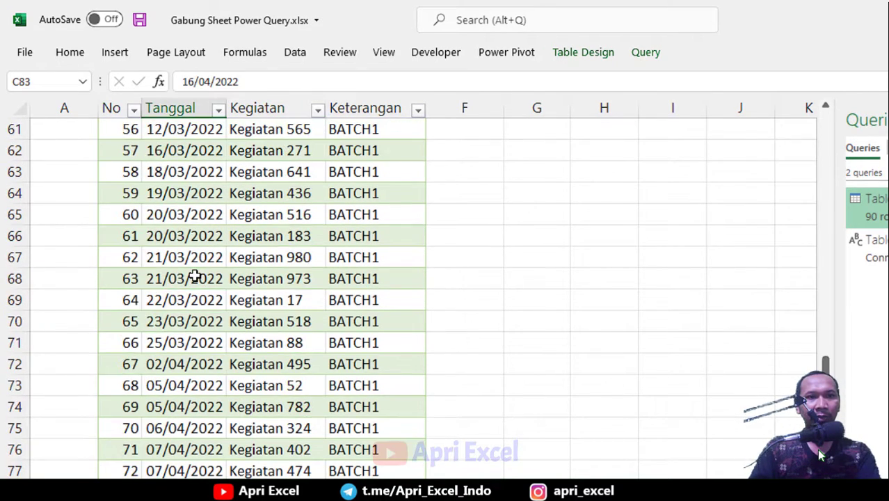
scroll(195, 278, up, 5)
click(195, 278)
scroll(186, 240, up, 4)
click(183, 195)
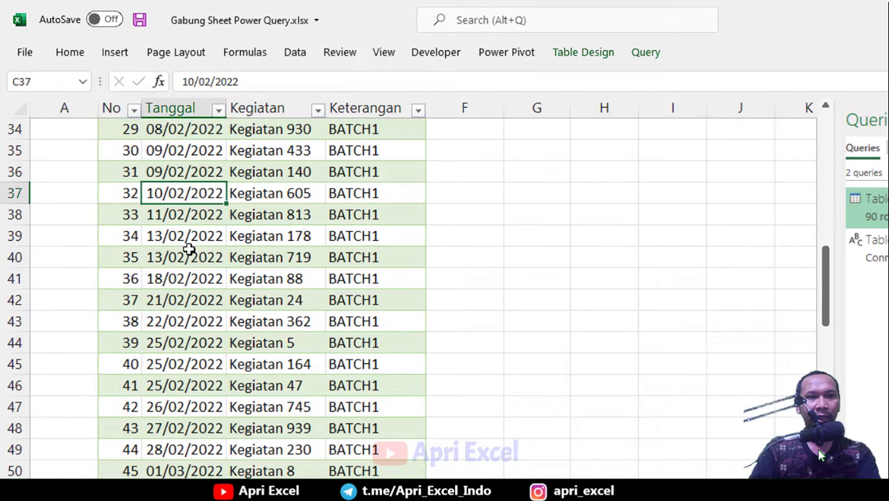
scroll(189, 247, up, 4)
click(188, 172)
click(173, 301)
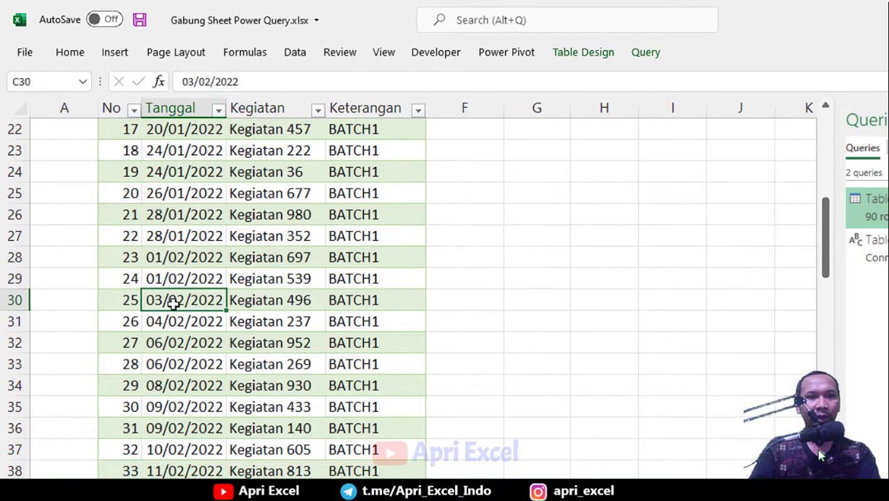
scroll(173, 310, down, 11)
scroll(172, 311, down, 5)
click(172, 317)
scroll(172, 181, up, 1)
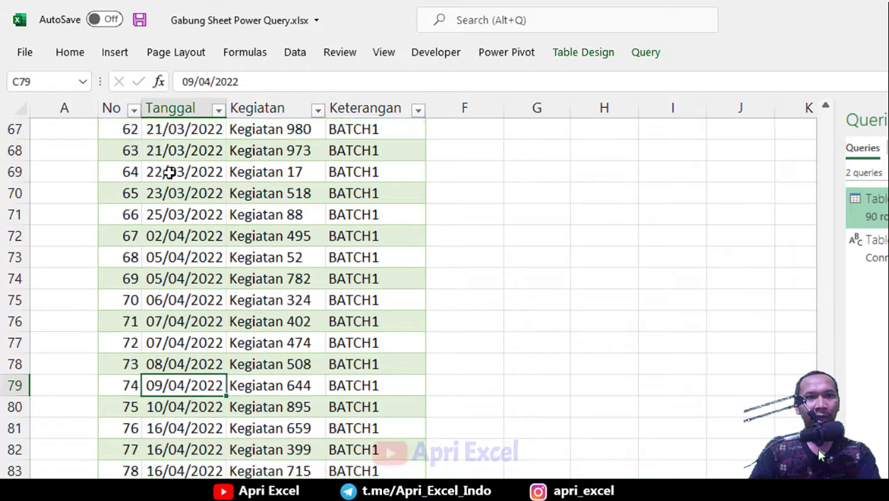
scroll(172, 173, up, 1)
click(174, 171)
click(179, 342)
scroll(293, 301, up, 6)
scroll(410, 298, up, 3)
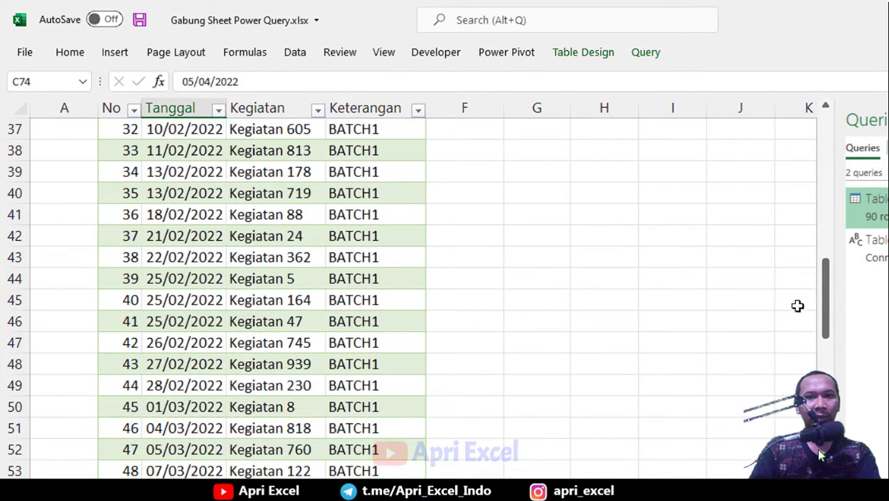
click(824, 304)
drag(824, 304, 824, 114)
Set C3 to BATCH2 and refresh the Rekap table
click(223, 173)
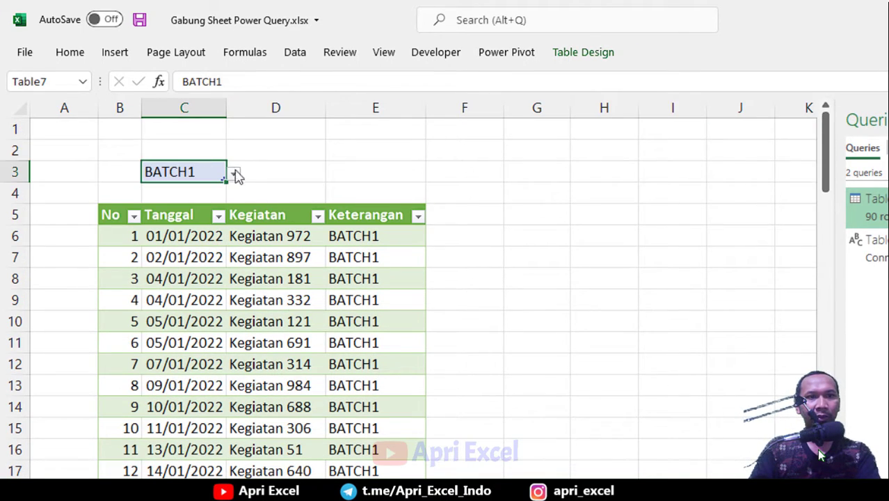
click(234, 173)
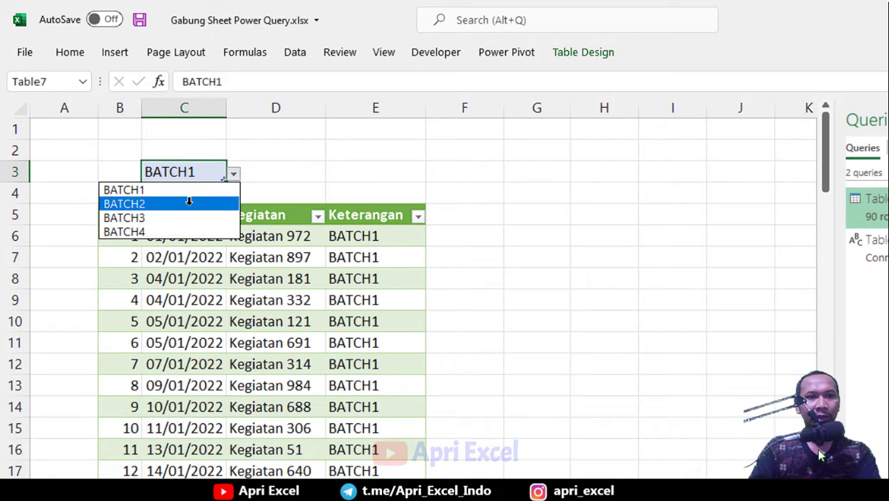
click(188, 202)
click(295, 249)
right_click(295, 239)
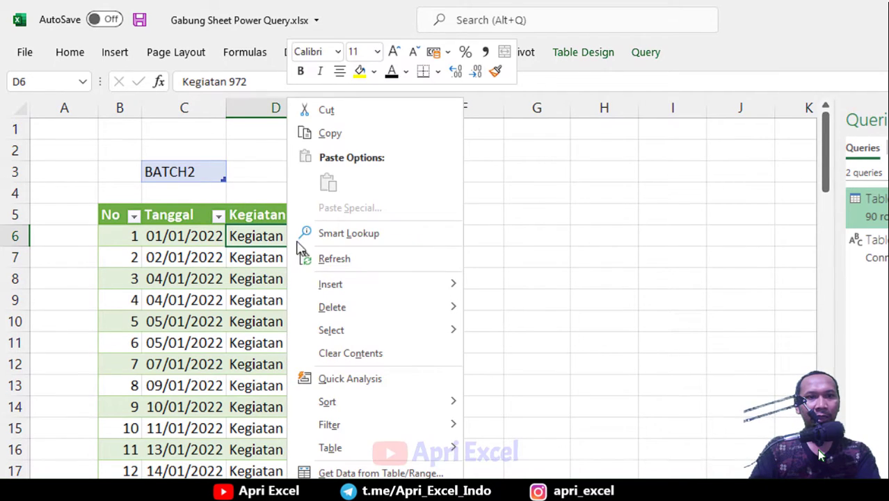
click(335, 261)
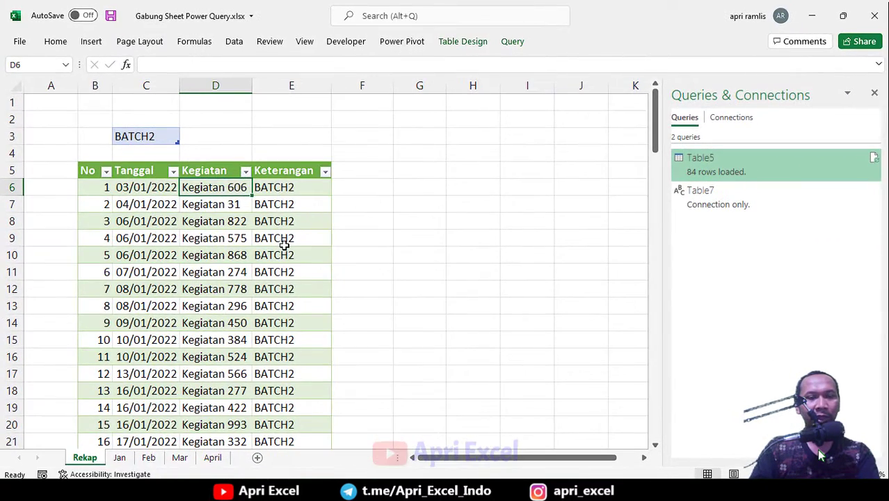
Inspect the Table7 and Table5 queries in Queries & Connections, bringing up Table7's options
click(715, 202)
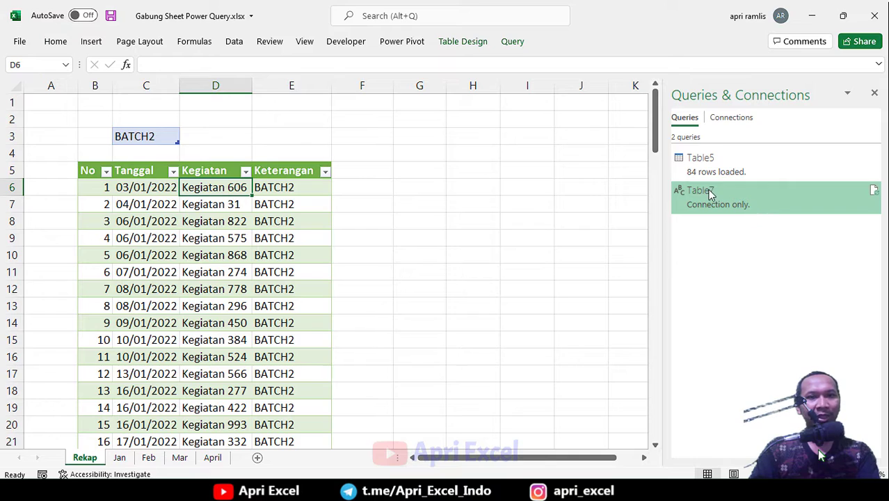
mouse_move(710, 191)
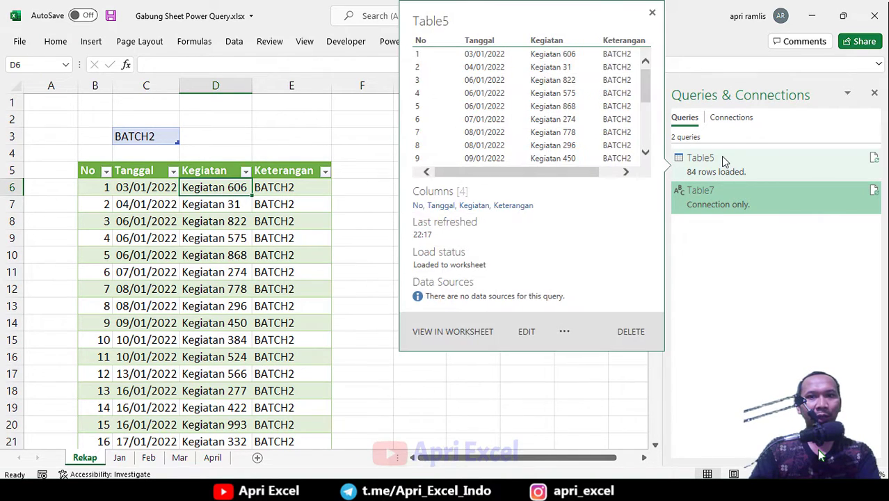
click(720, 157)
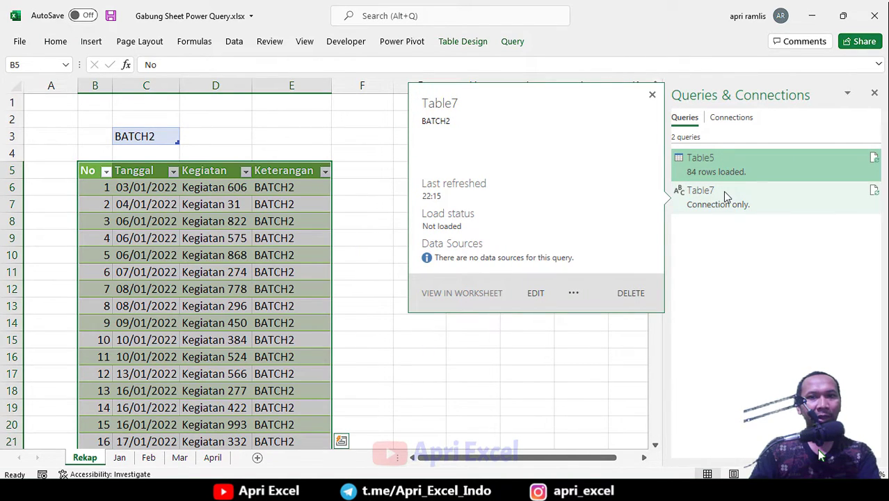
click(722, 191)
right_click(720, 195)
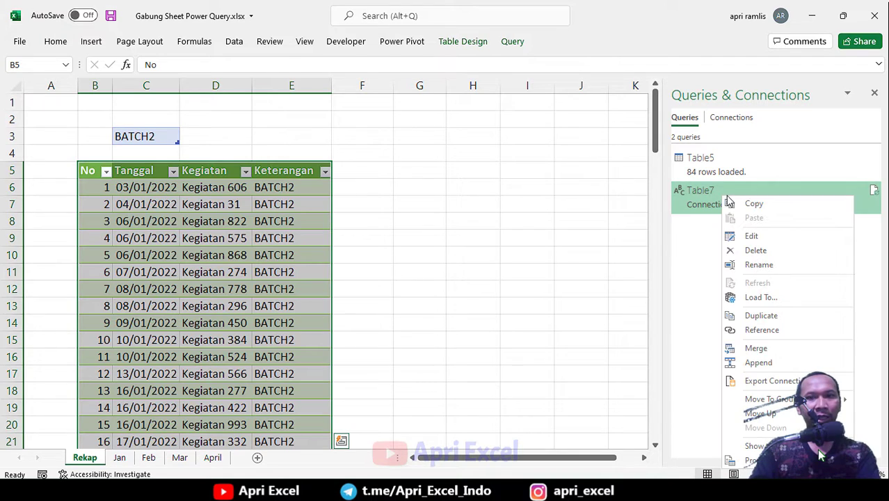
Copy Table7's two M code lines from its Advanced Editor, then switch to Table5
click(756, 237)
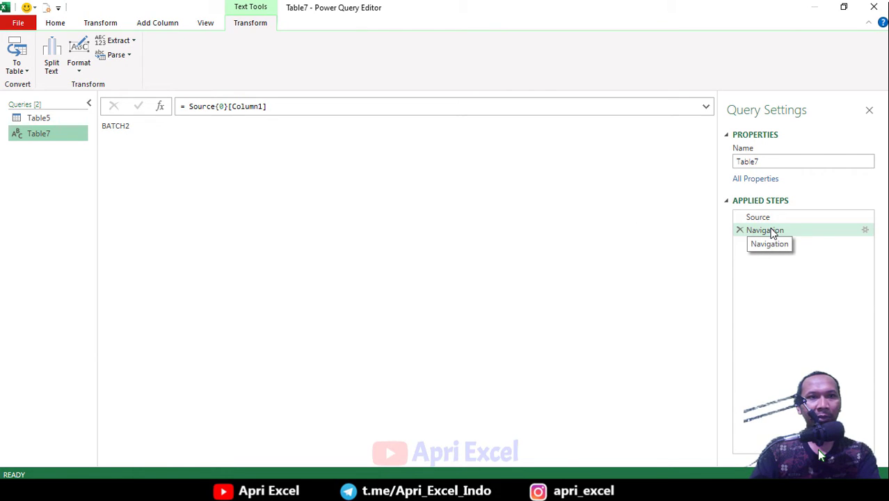
click(205, 23)
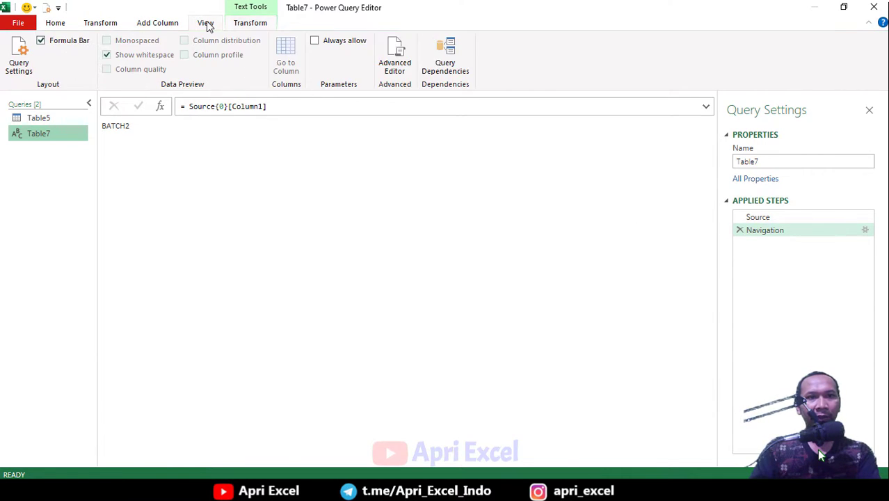
click(399, 50)
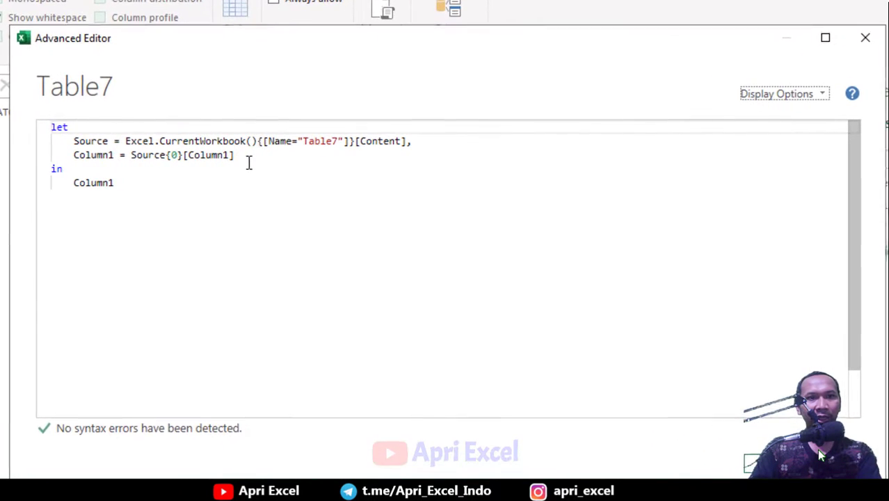
mouse_move(234, 154)
mouse_down()
mouse_move(84, 154)
mouse_move(39, 143)
mouse_up()
key(ctrl+c)
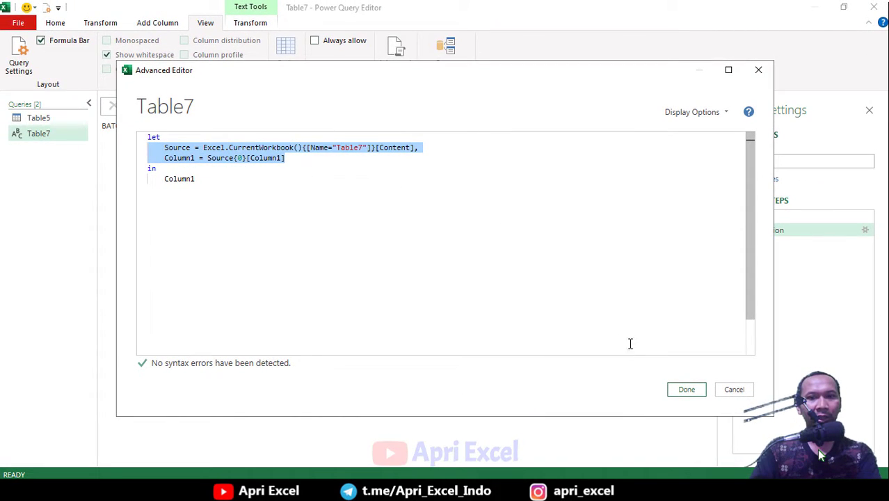
click(731, 389)
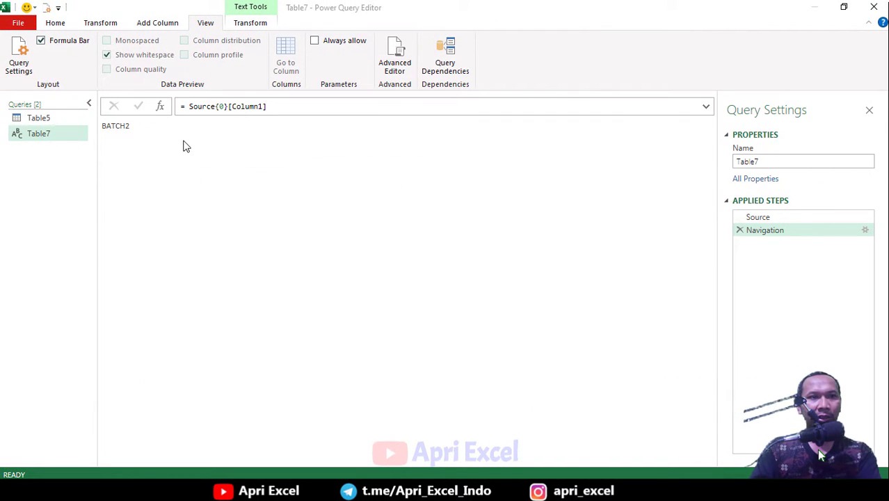
click(39, 118)
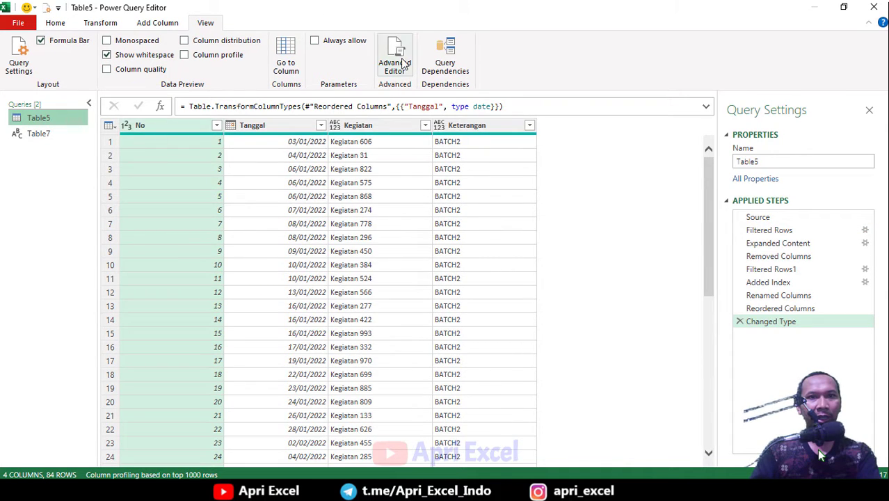
Paste Table7's two lines at the top of Table5's code and end them with a comma
click(402, 50)
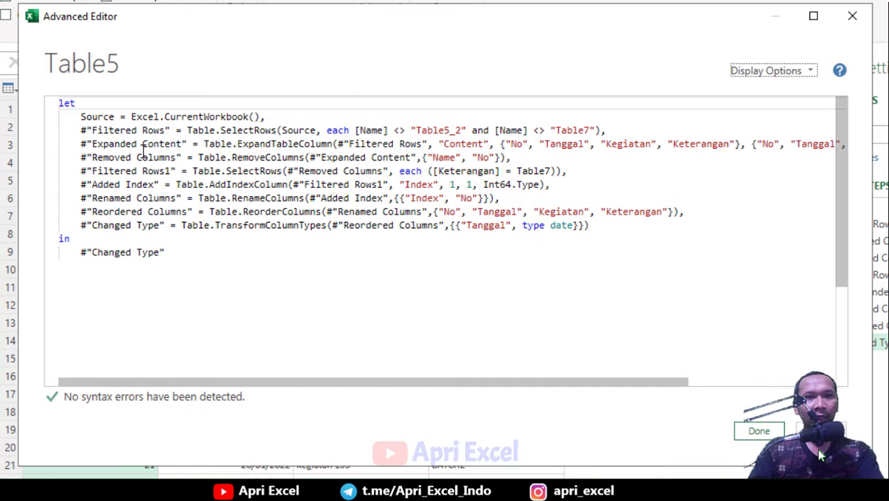
click(79, 117)
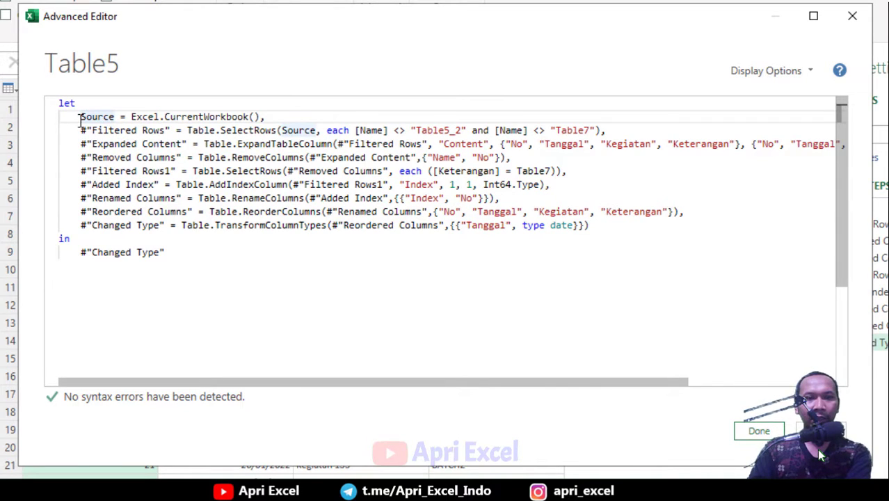
key(Return)
key(Return)
click(100, 106)
click(93, 118)
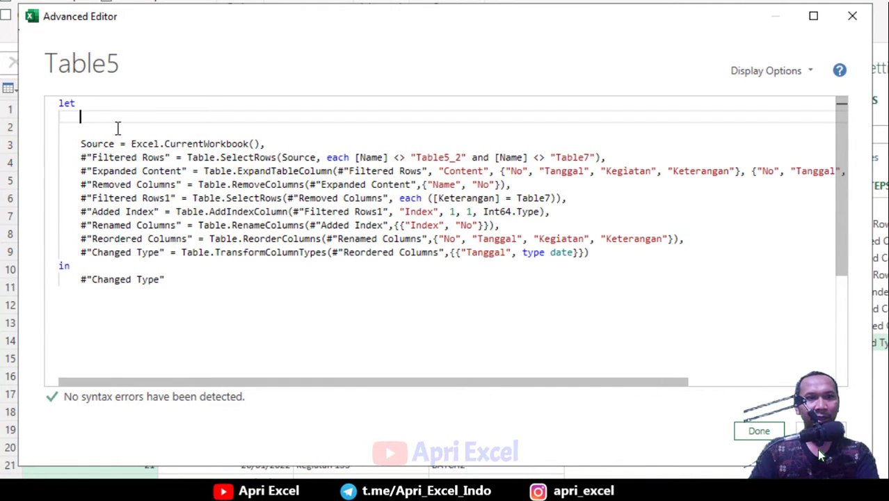
key(ctrl+v)
click(103, 117)
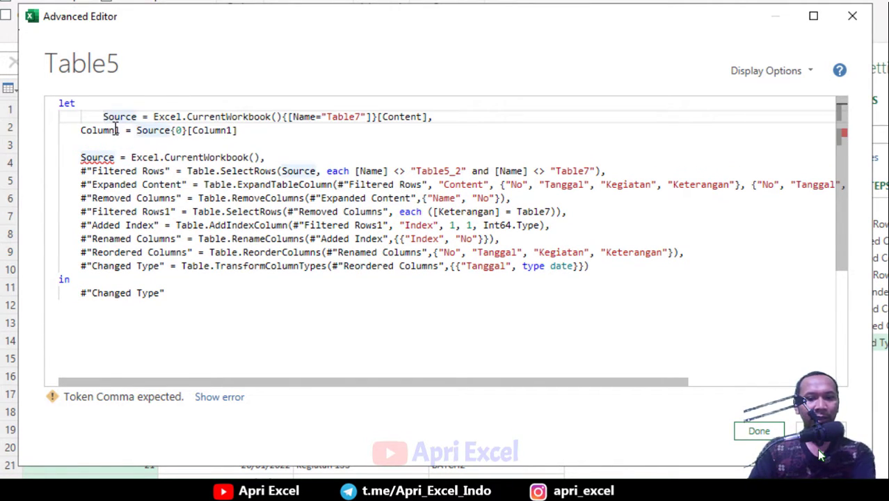
key(BackSpace)
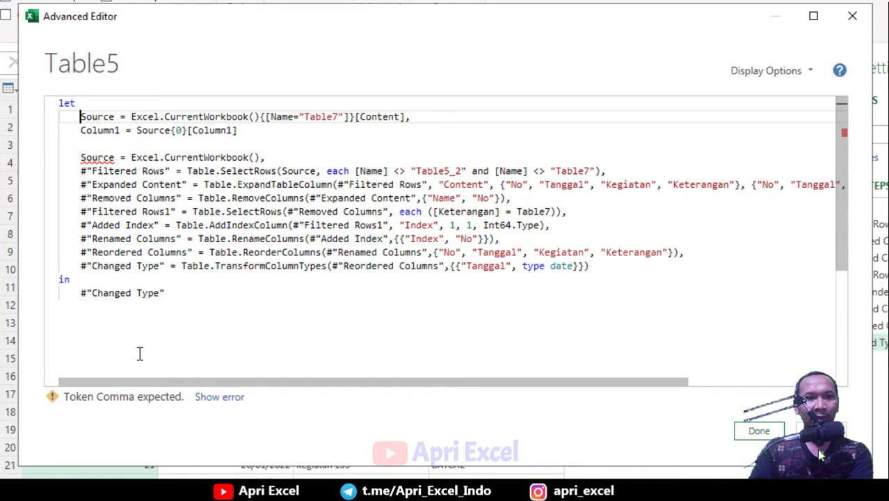
click(242, 130)
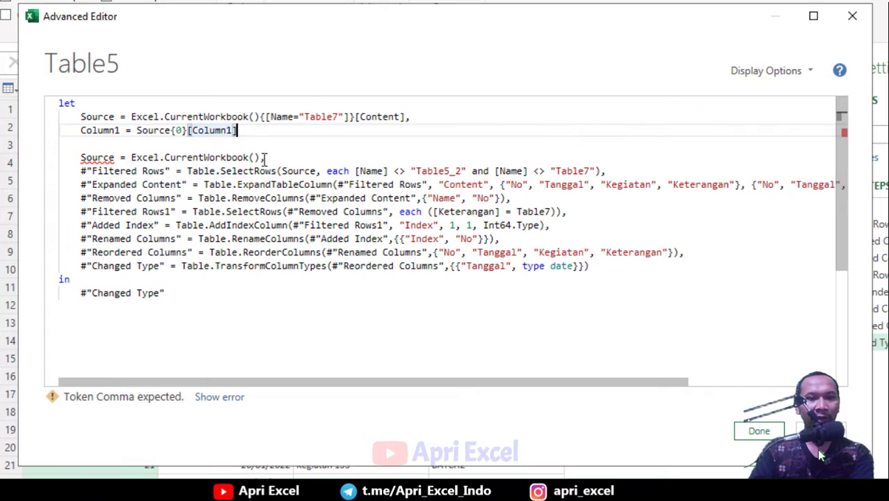
text(,)
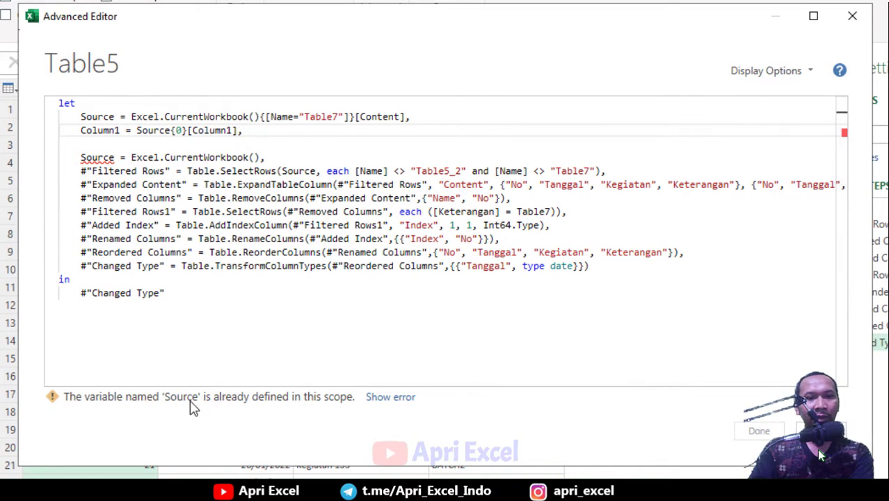
Rename the original Source step to Source2 and update its reference in Filtered Rows
click(95, 157)
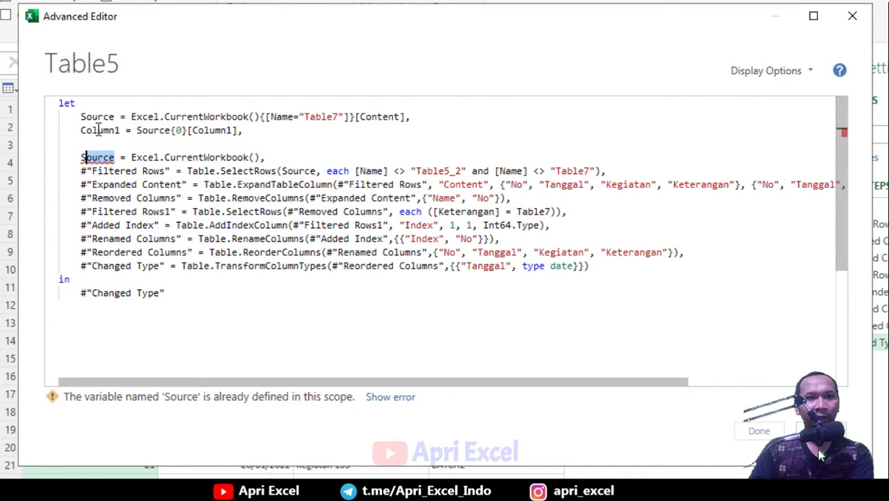
click(97, 117)
click(114, 157)
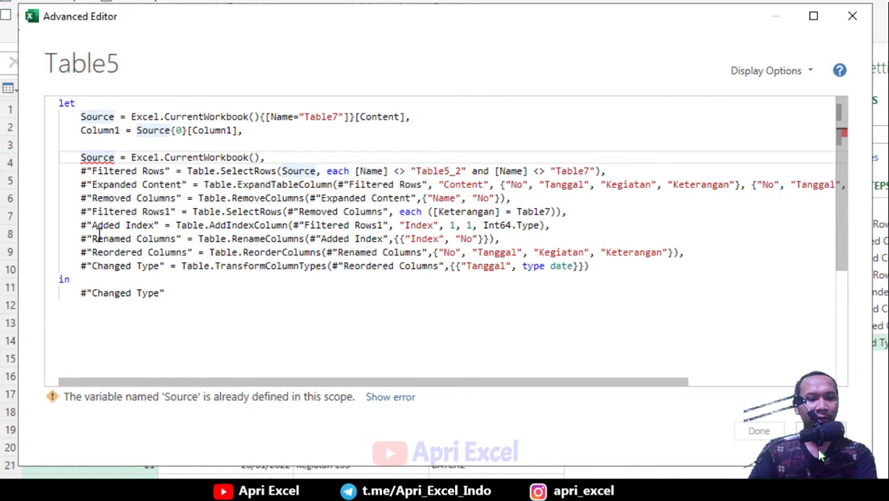
text(2)
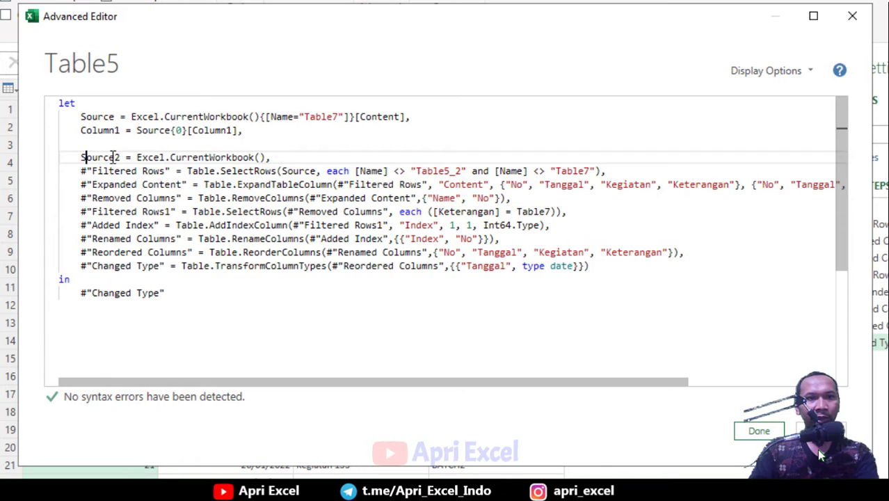
click(318, 171)
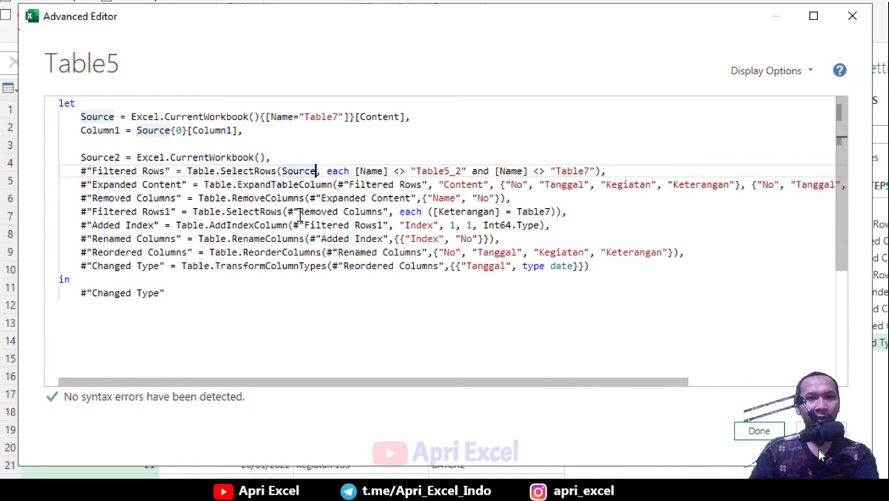
text(2)
Replace Table7 with Column1 in the Keterangan filter
click(299, 212)
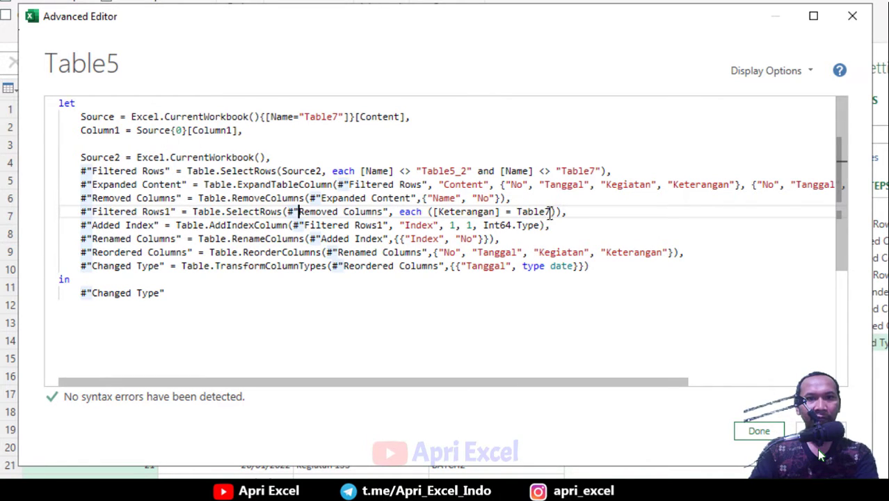
drag(554, 211, 521, 211)
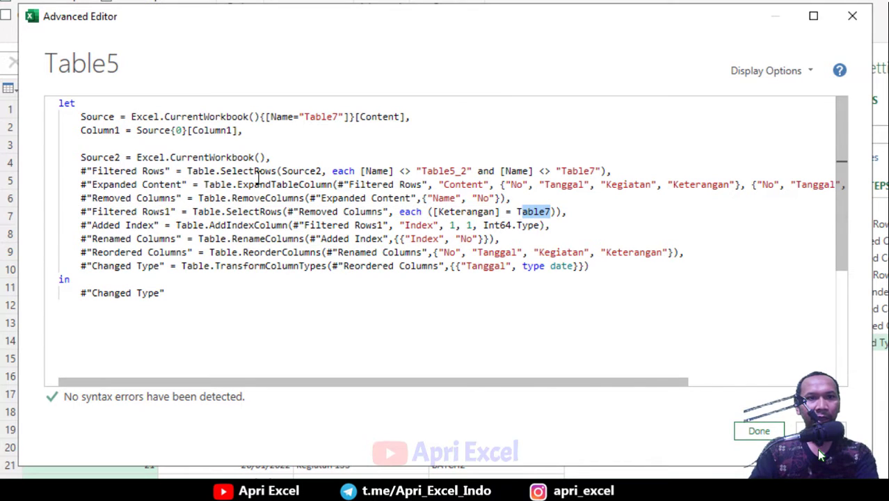
drag(121, 130, 80, 130)
key(ctrl+c)
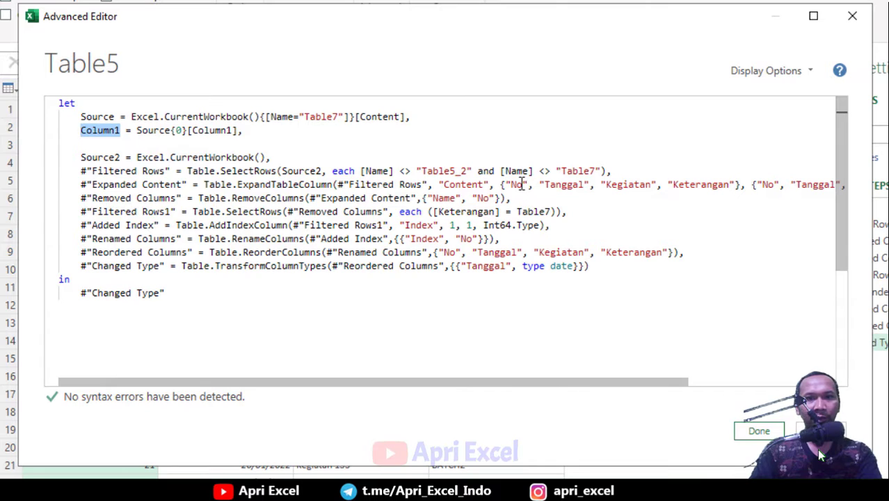
drag(553, 212, 520, 213)
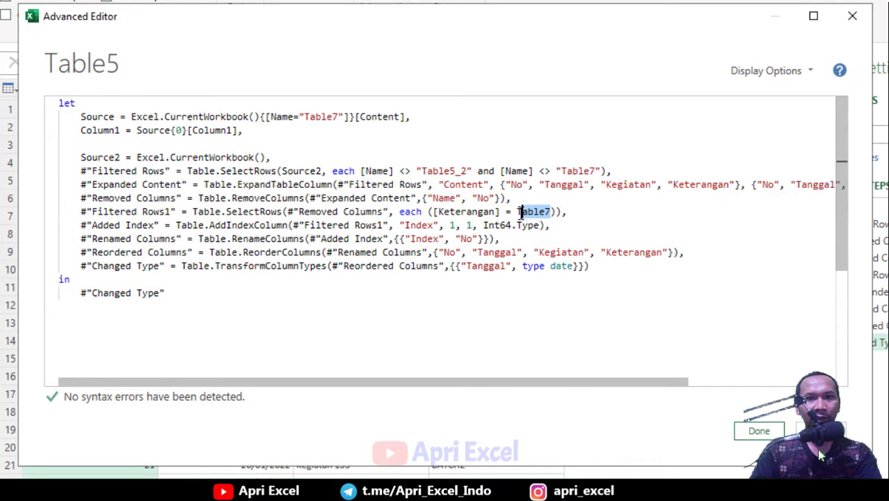
key(ctrl+v)
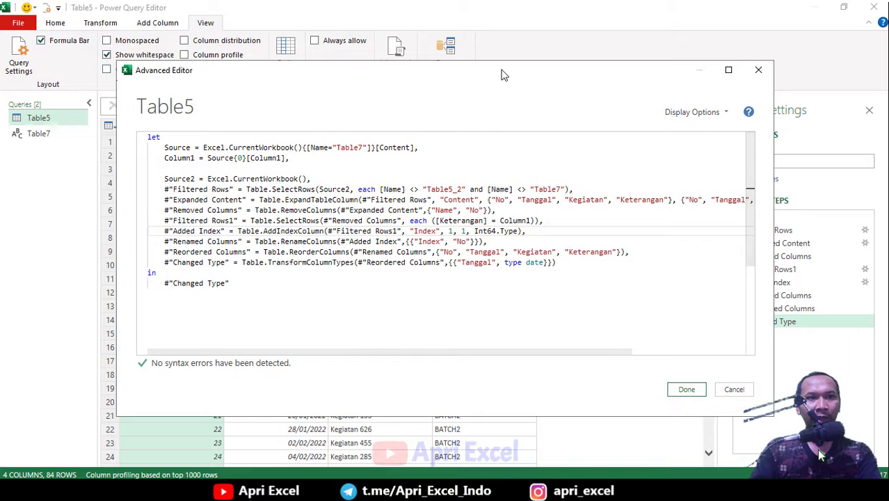
drag(500, 72, 496, 84)
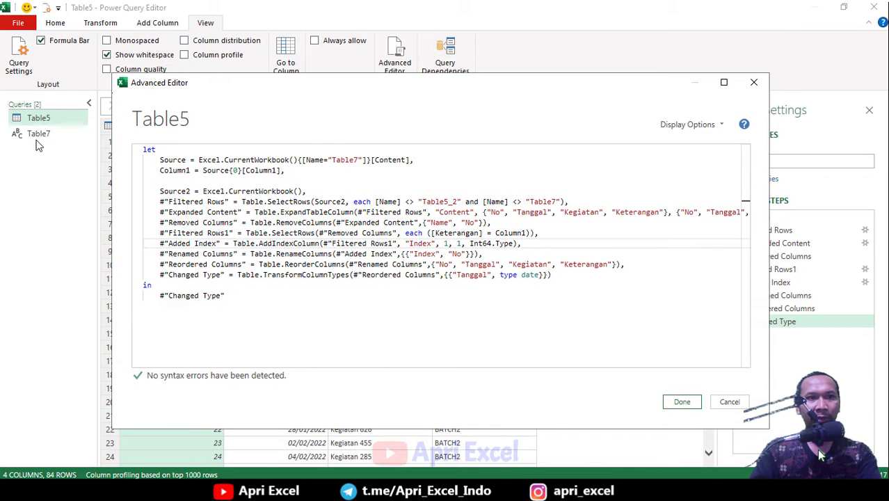
Apply the code, delete the Table7 query, refresh the Table5 preview and load it
click(681, 402)
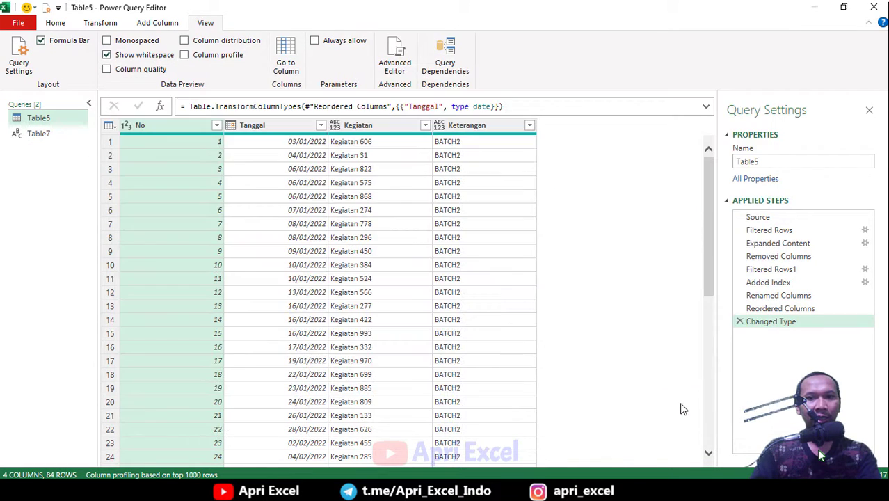
click(42, 133)
right_click(42, 133)
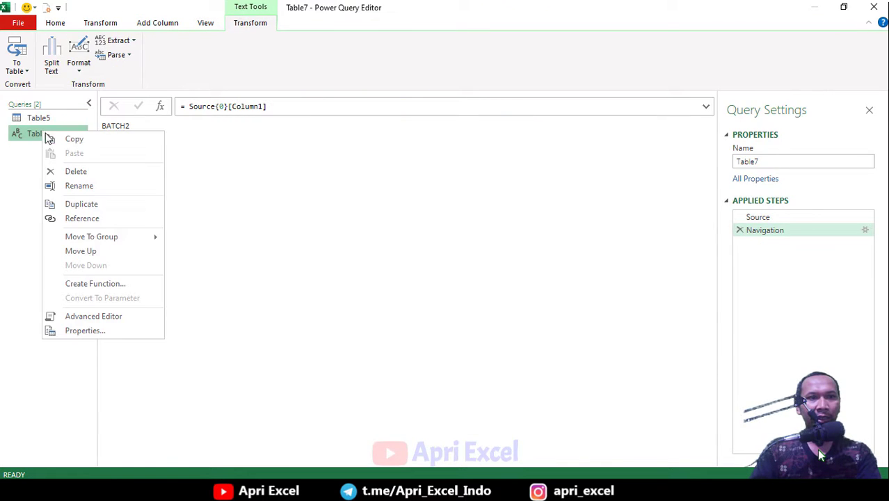
click(99, 175)
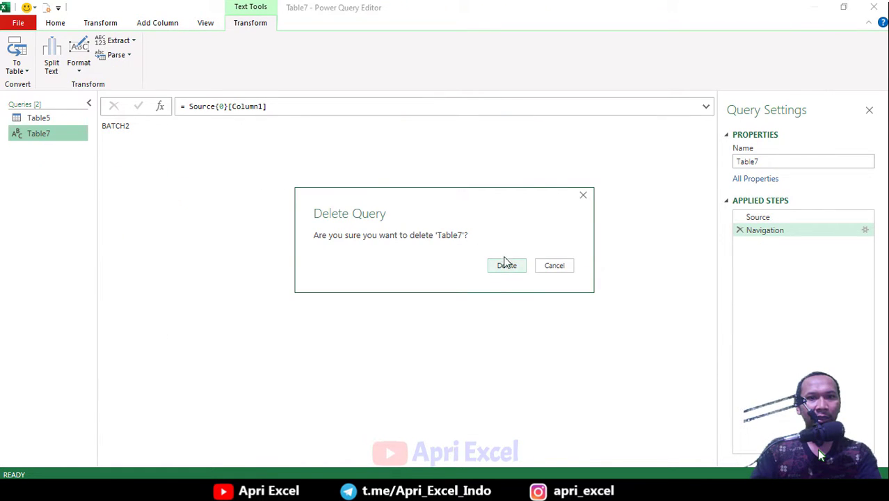
click(506, 265)
click(32, 118)
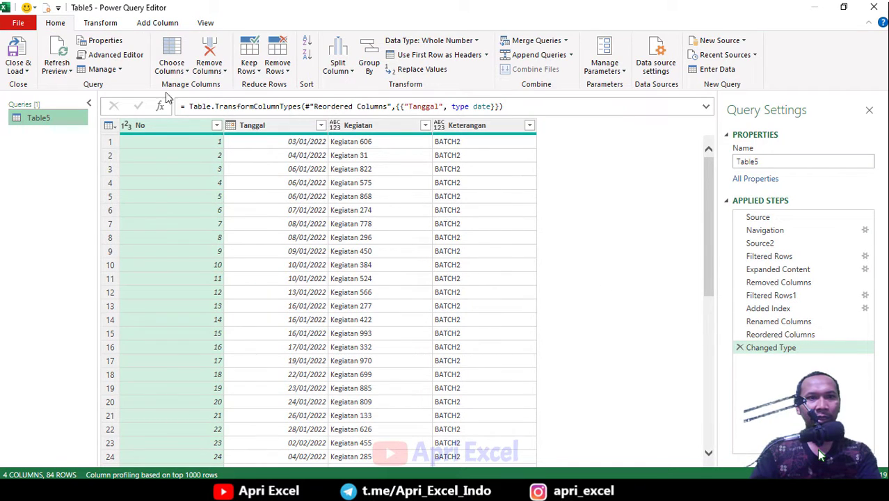
click(57, 52)
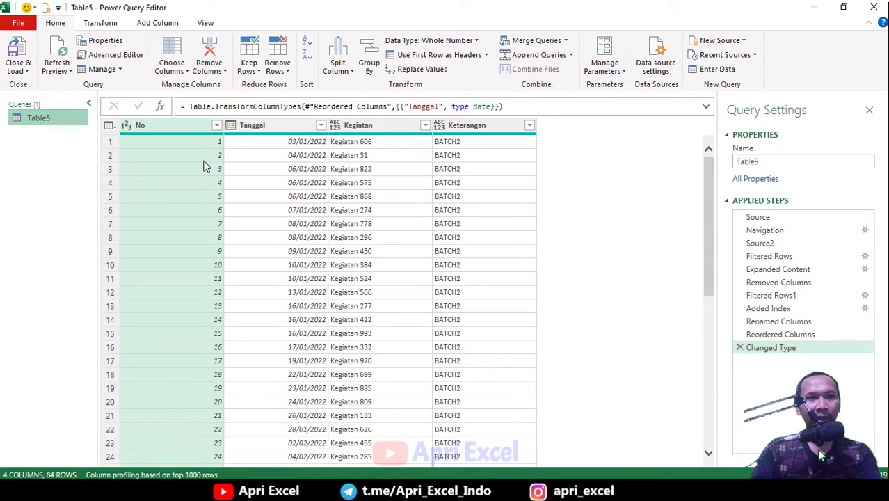
click(18, 47)
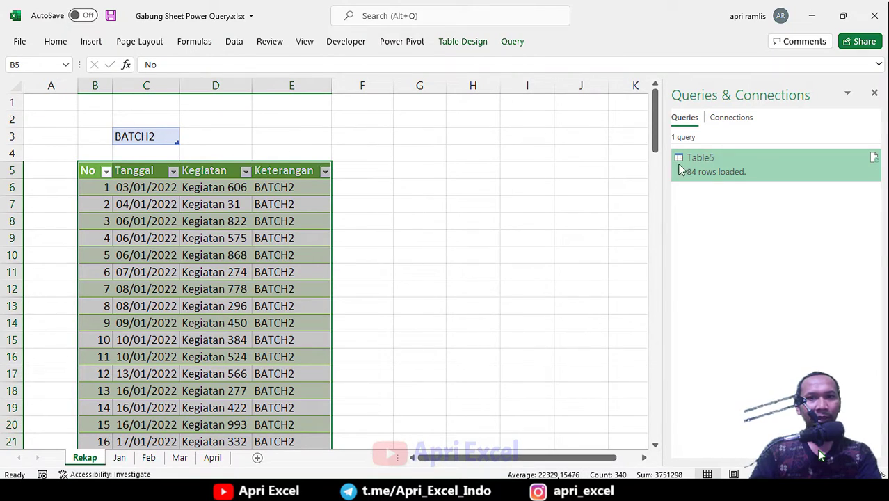
Set C3 to BATCH3 and refresh the Rekap table to load 104 rows
click(160, 138)
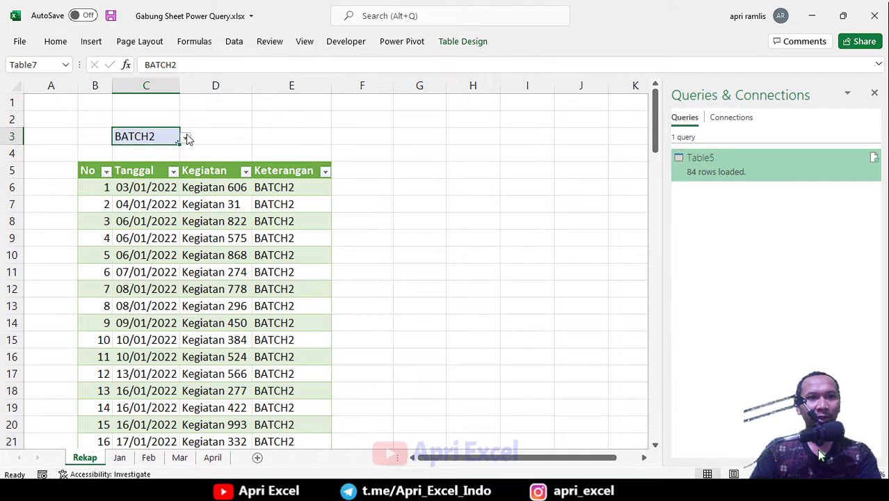
click(185, 137)
click(157, 173)
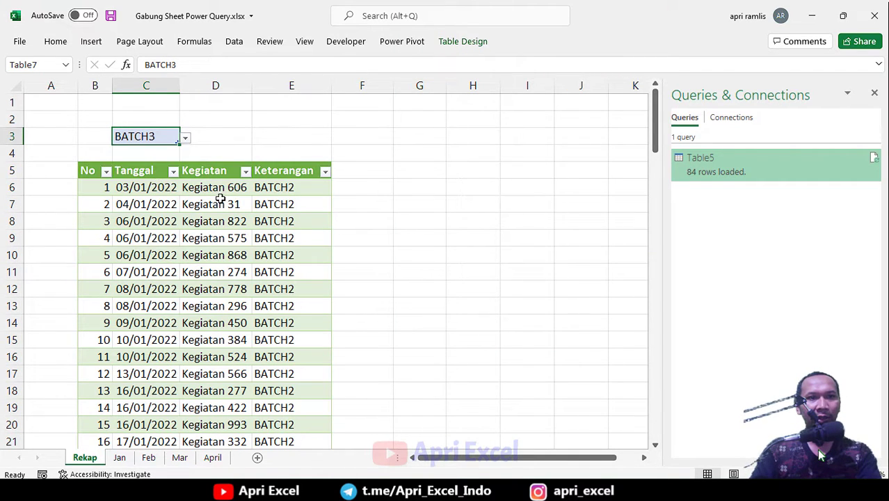
right_click(221, 202)
click(262, 205)
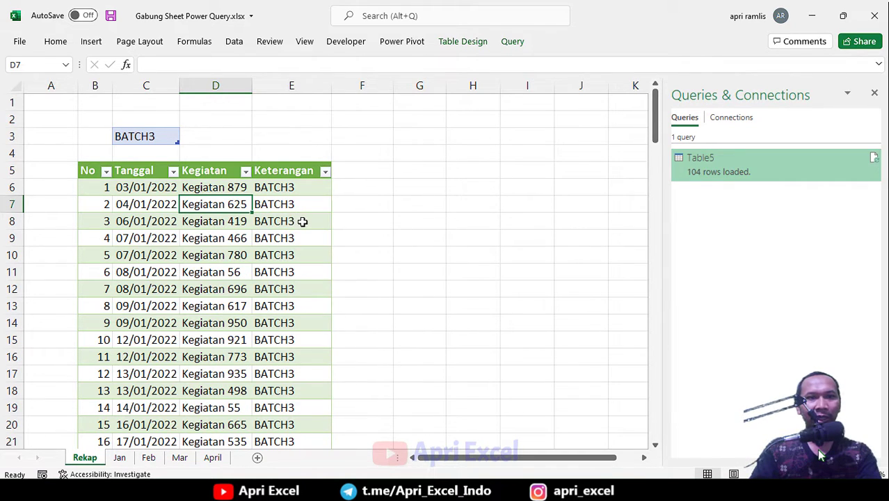
scroll(302, 221, down, 3)
scroll(301, 222, up, 3)
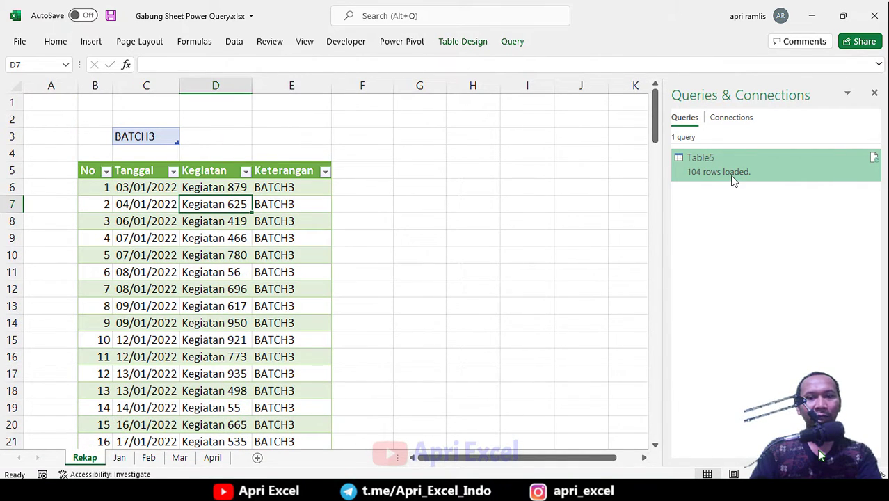
Dismiss the Table5 preview card and open the Visual Basic editor with Alt+F11
mouse_move(733, 180)
click(139, 214)
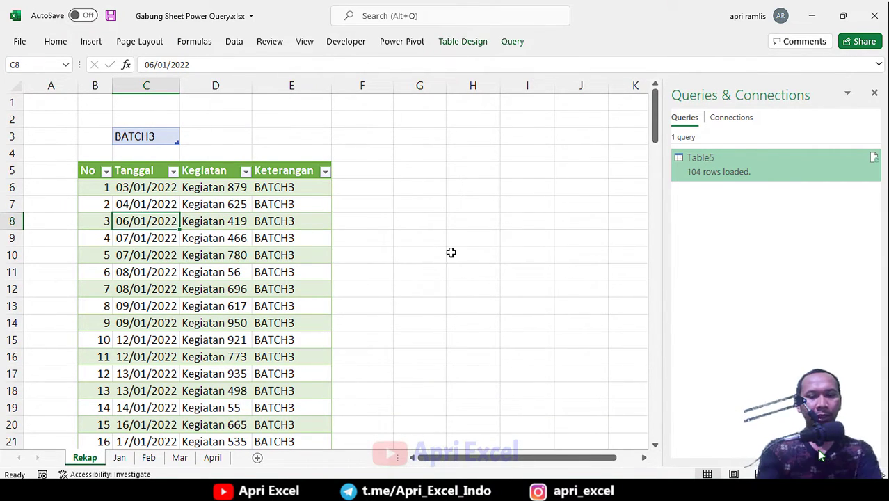
key(alt+F11)
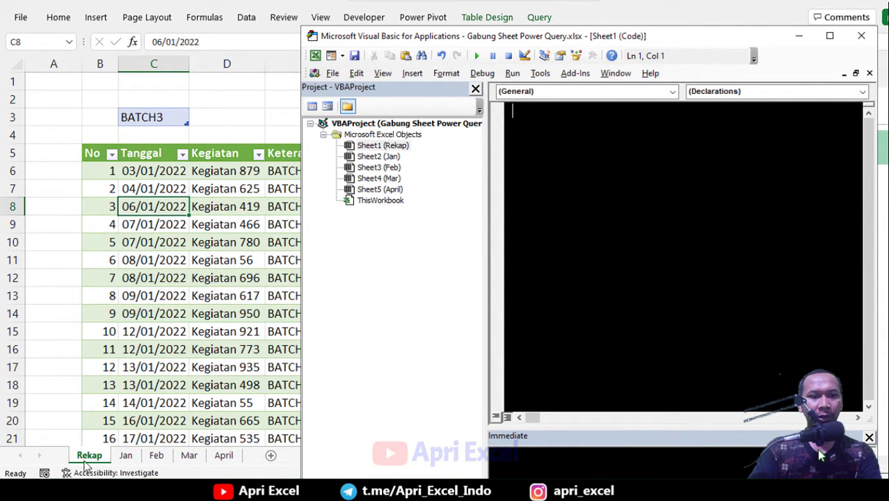
In Sheet1 (Rekap)'s code, choose Worksheet and Change to insert an empty Worksheet_Change procedure
double_click(399, 148)
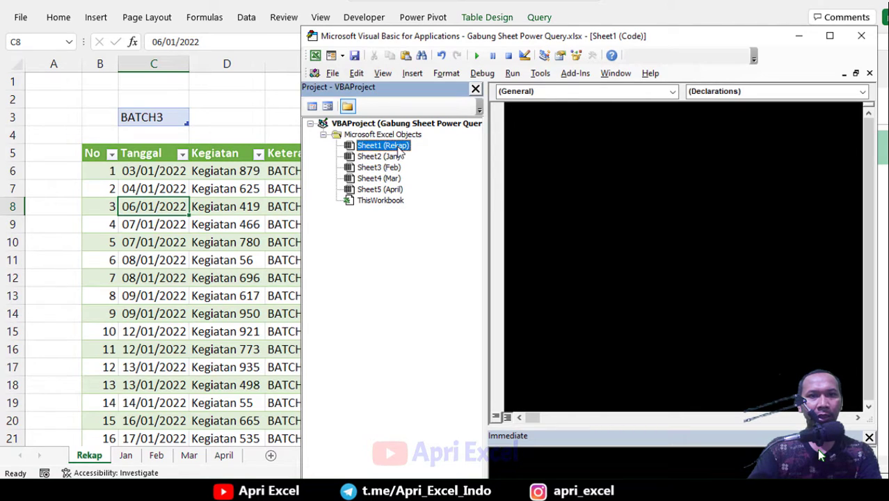
click(542, 93)
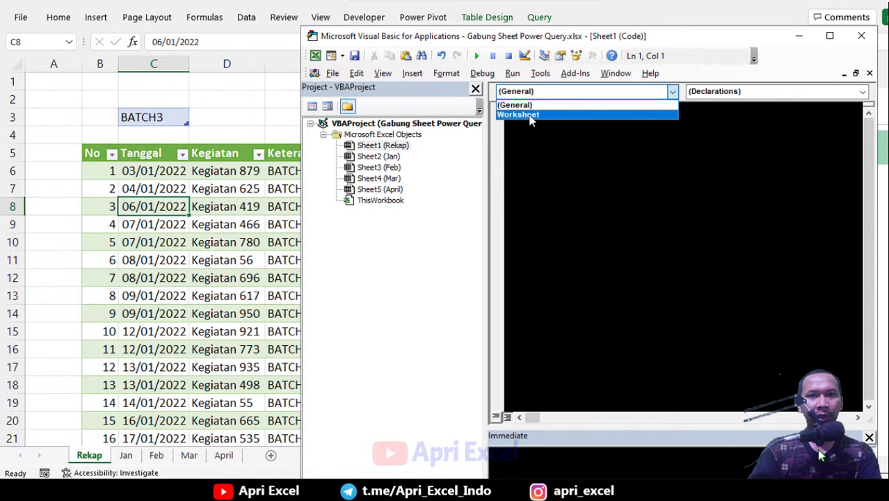
click(530, 116)
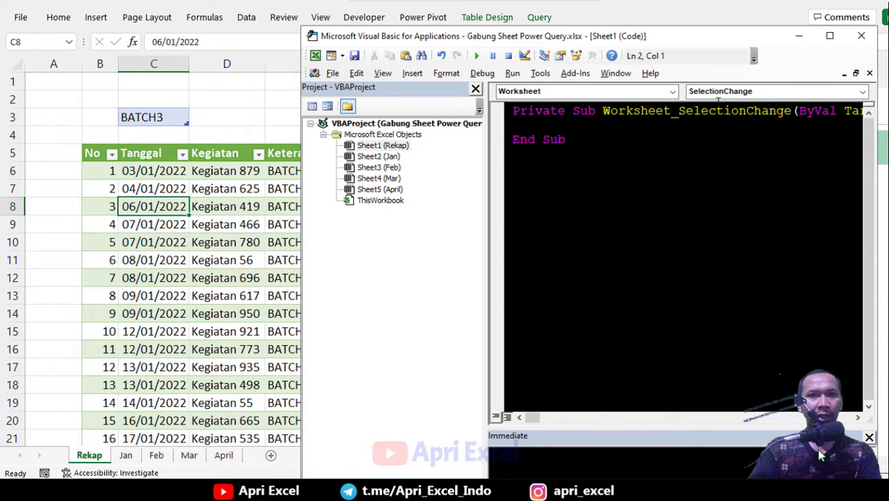
click(712, 91)
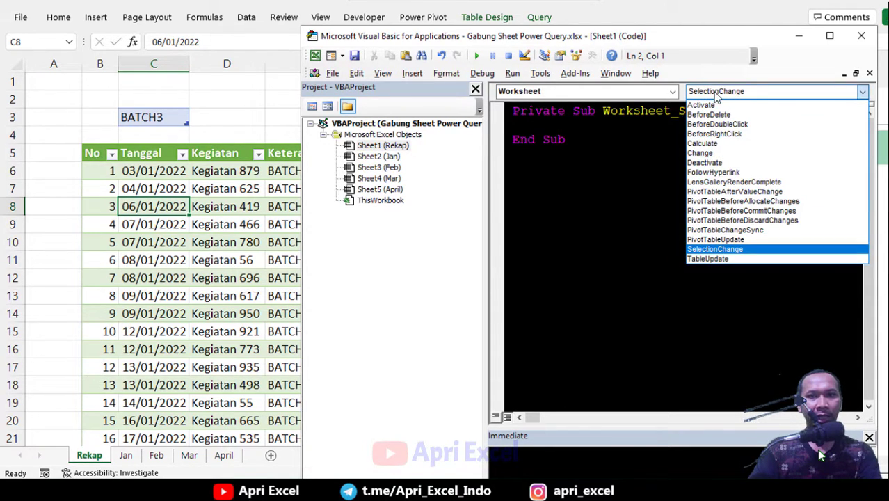
click(720, 153)
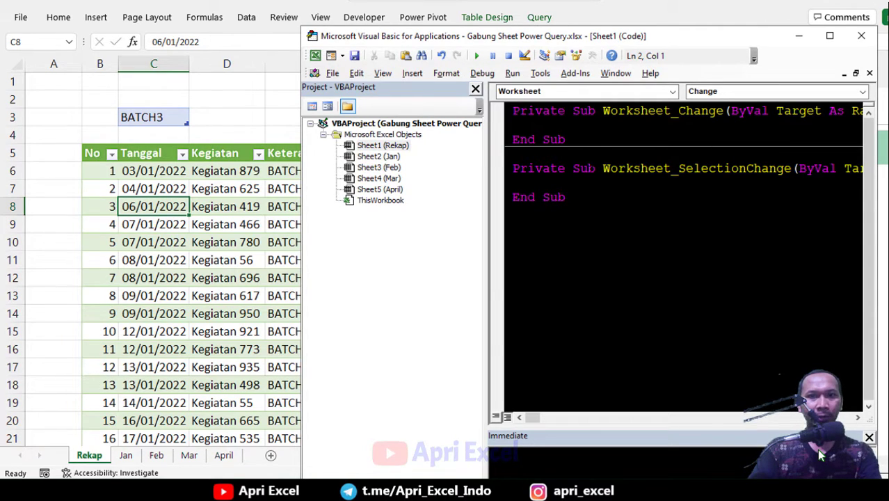
key(Down)
key(Down)
key(Down)
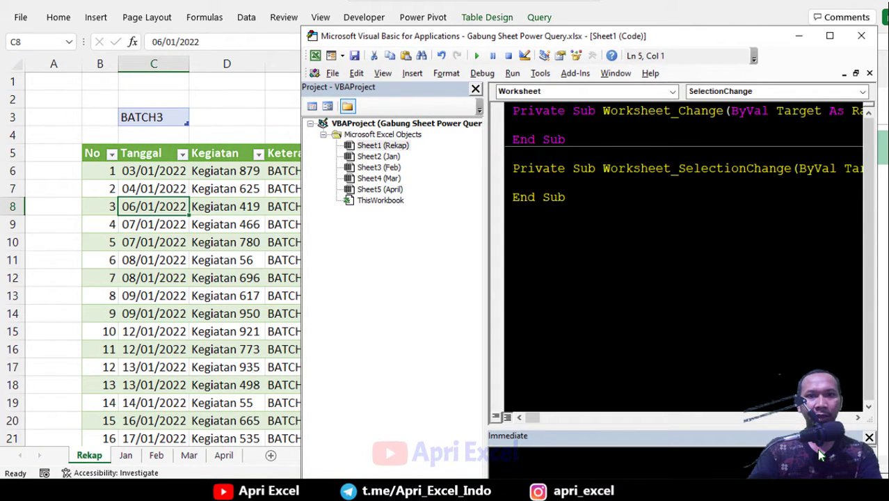
Delete the SelectionChange procedure and write If Target.Address = "$C$3" Then
key(shift+ctrl+End)
key(Delete)
text(if targe)
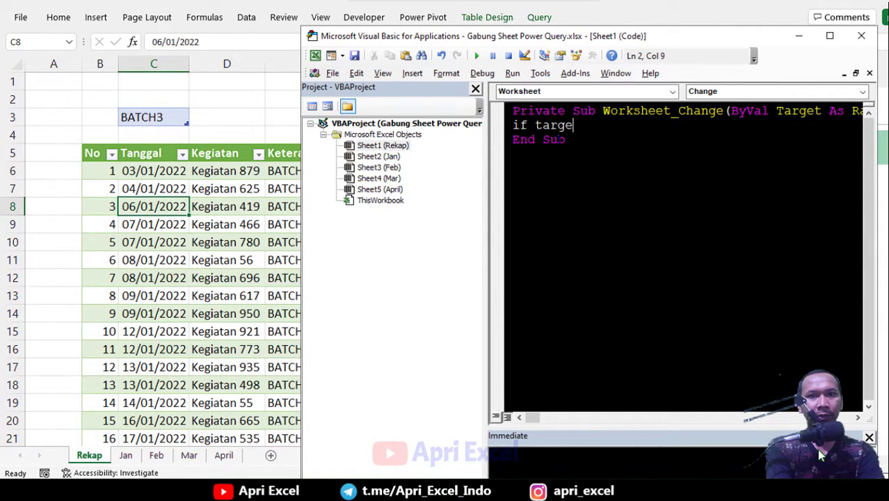
text(t.a)
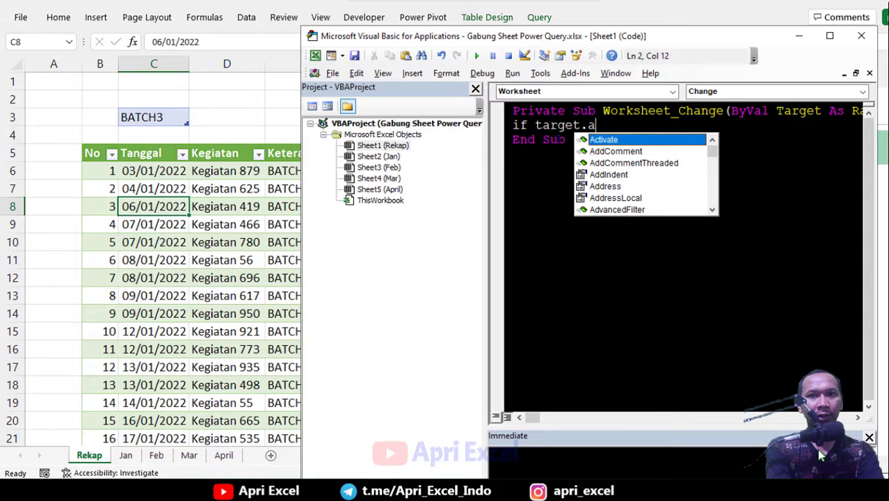
text(dd)
text(r)
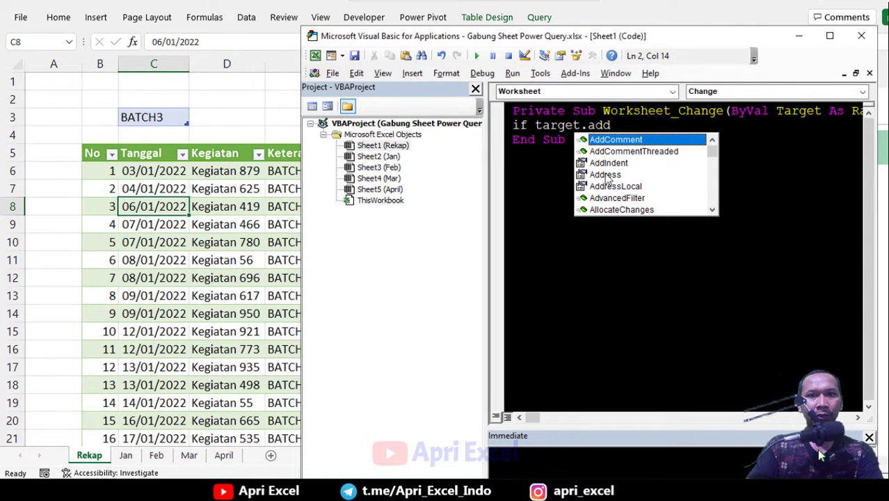
key(Tab)
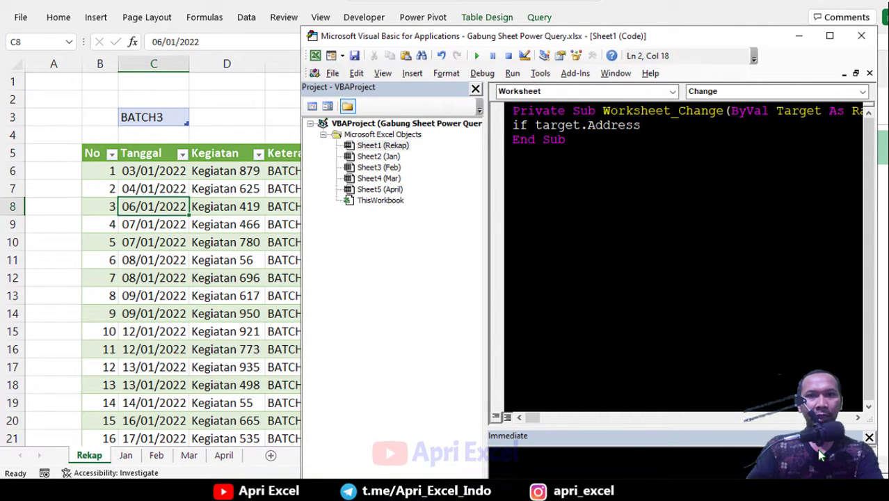
text( =)
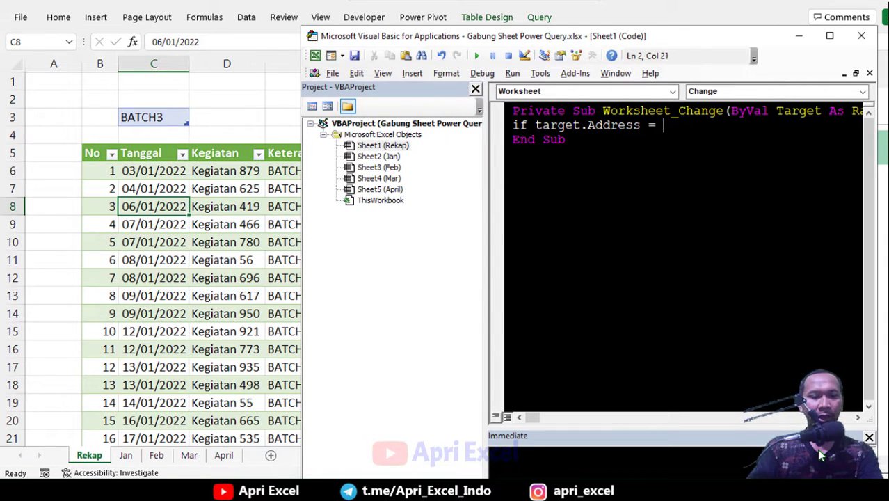
text($C)
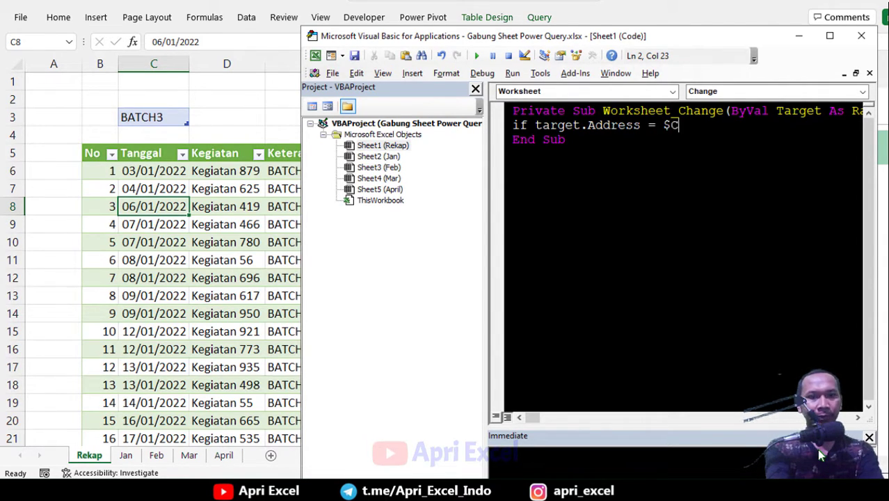
text($)
key(Return)
key(Up)
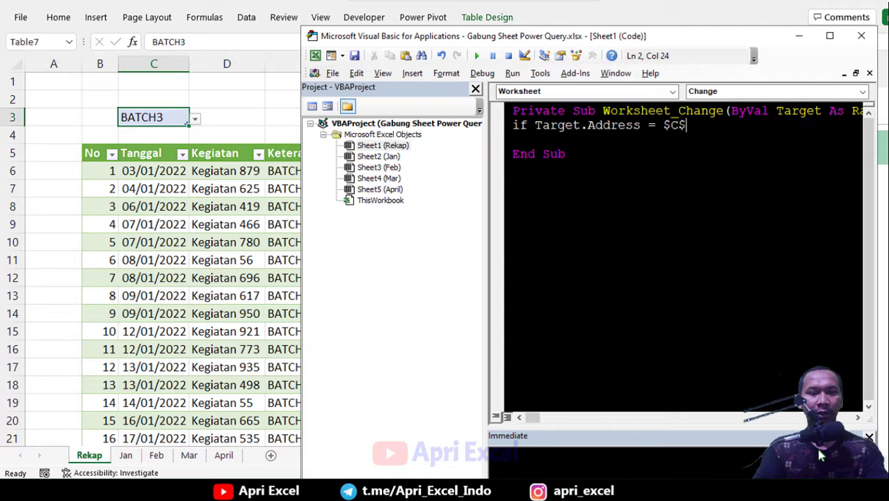
text(3)
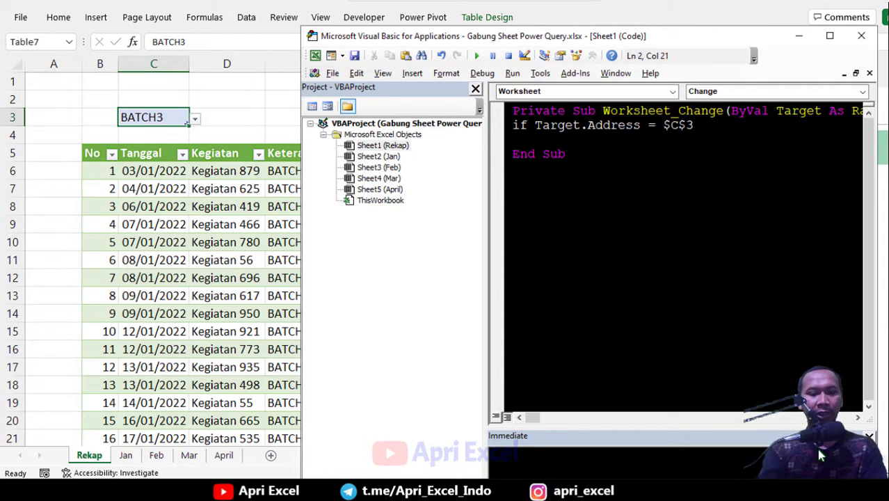
text(")
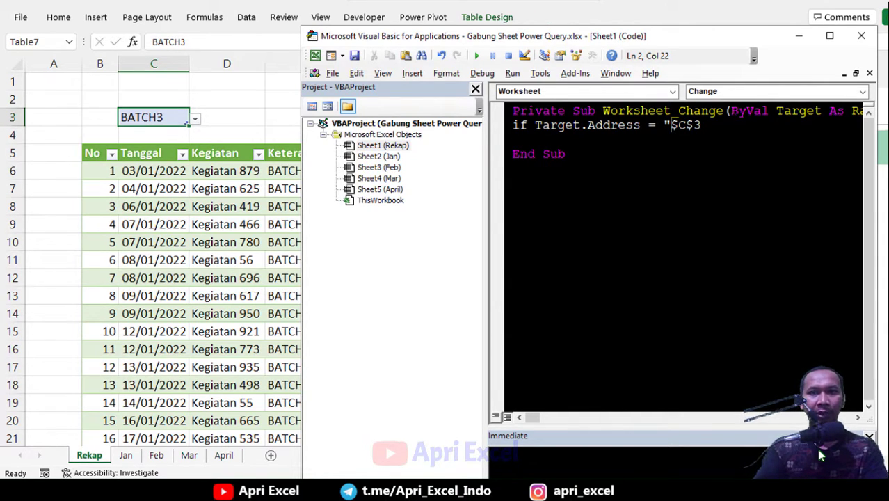
text(" t)
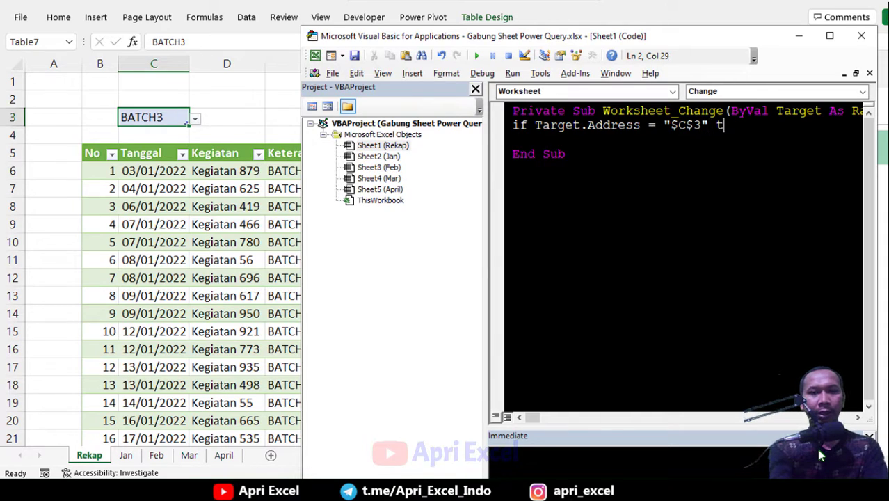
text(hen)
key(Return)
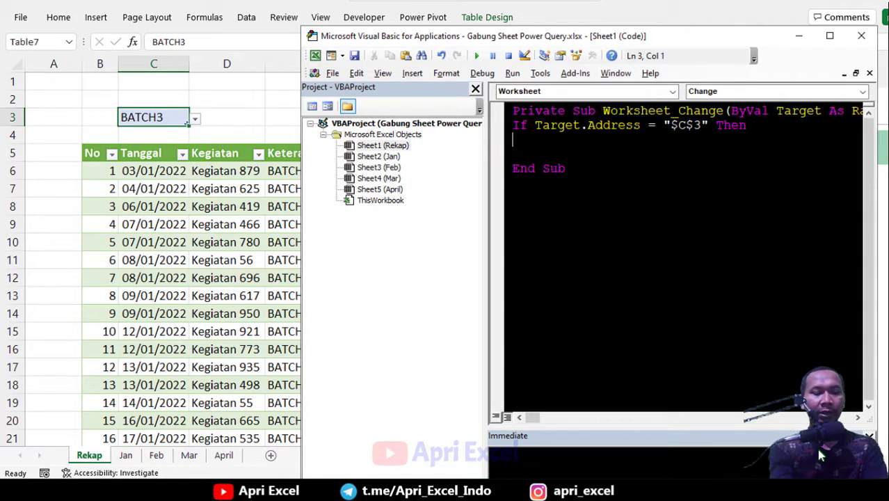
Add the ThisWorkbook.RefreshAll call and End If inside the block
text(thiw)
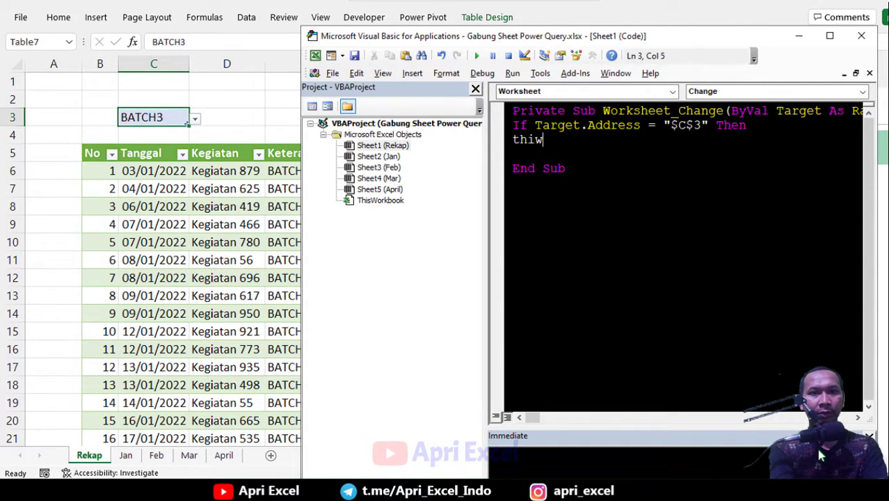
key(BackSpace)
text(sworkb)
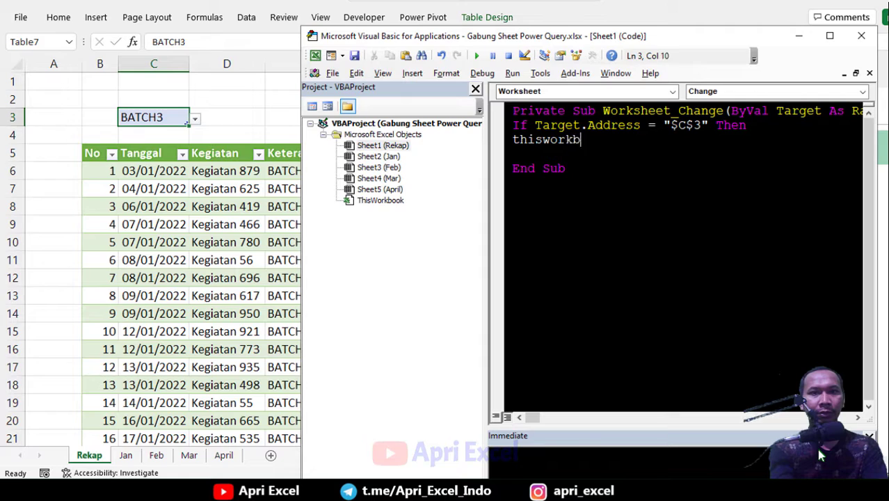
text(ook.ref)
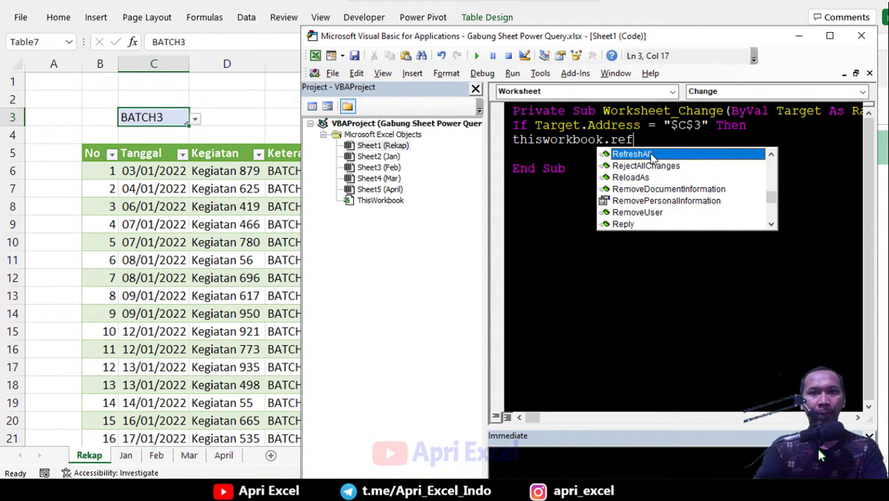
key(Tab)
key(Return)
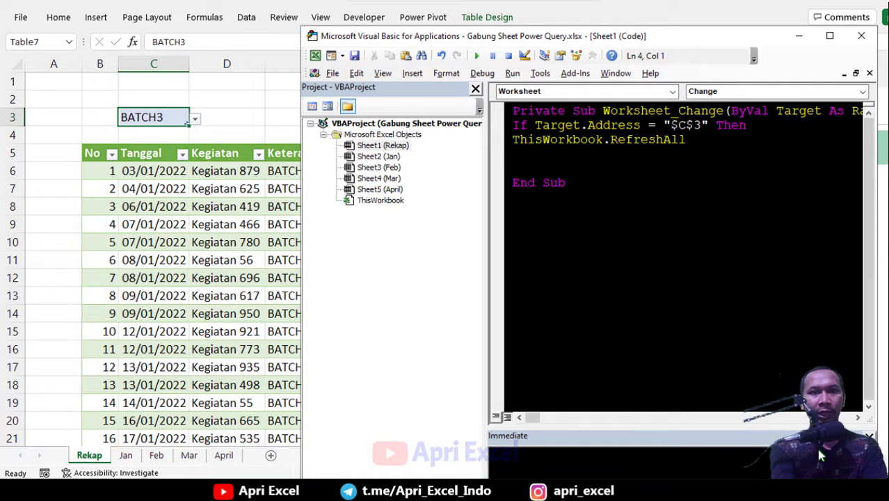
text(end if)
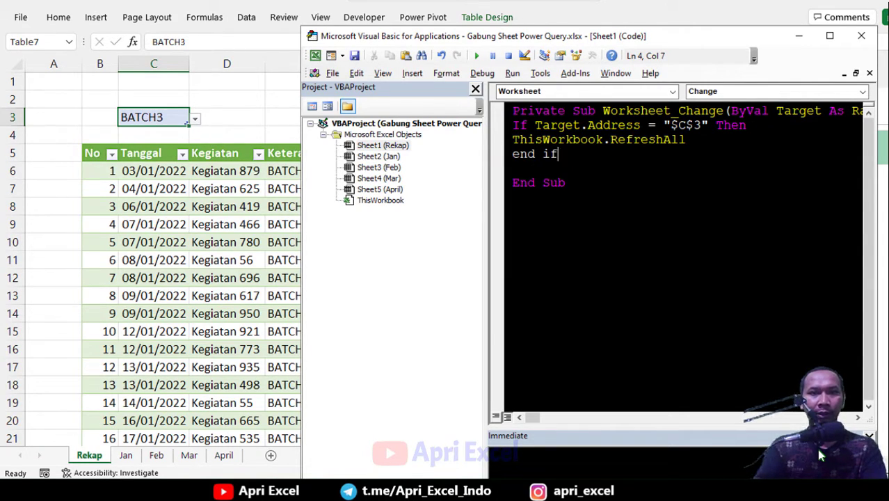
key(Return)
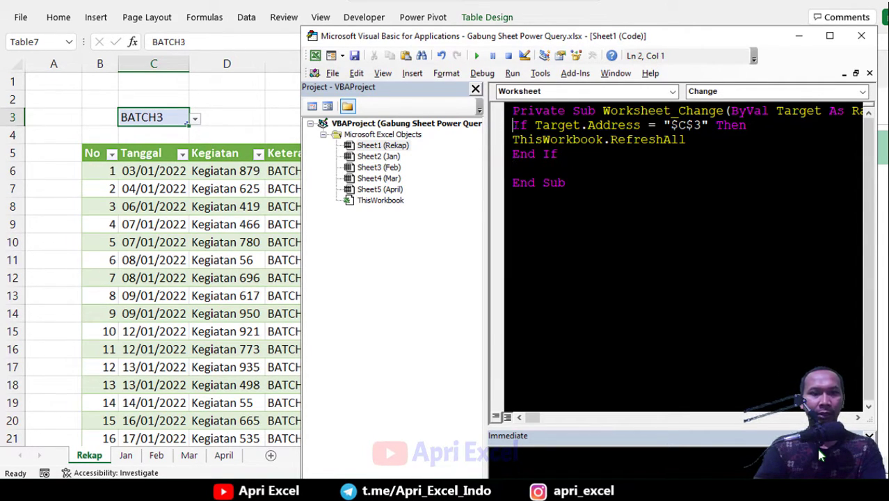
Indent the If block lines and remove the blank line before End Sub
key(Tab)
key(Down)
key(Home)
key(Delete)
key(Tab)
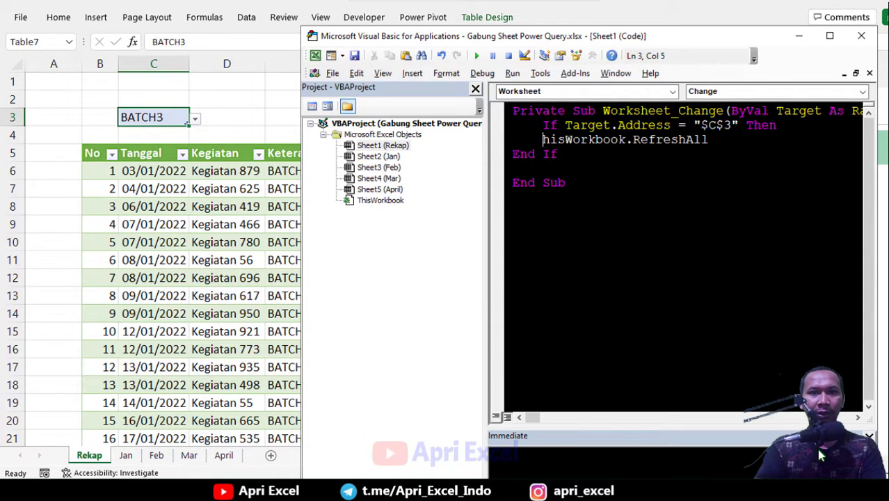
key(Down)
key(Home)
key(Tab)
key(Down)
key(Delete)
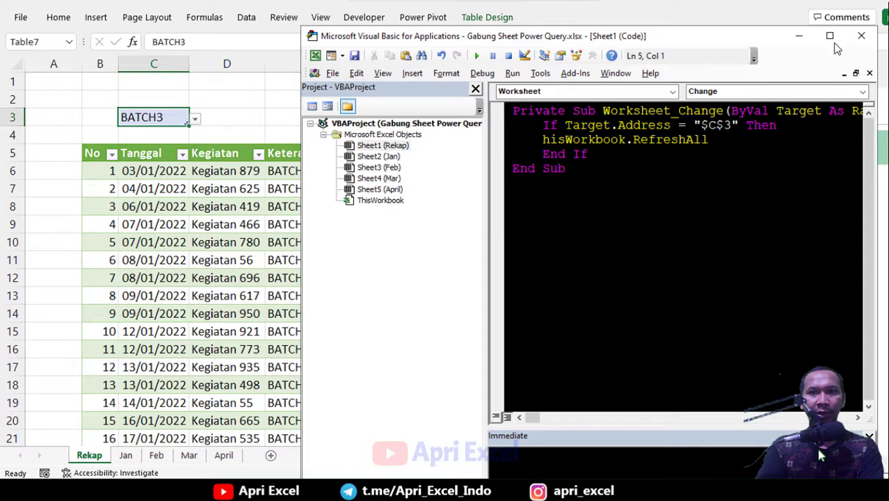
Return to the sheet and pick BATCH1 in C3 to test the macro
click(860, 36)
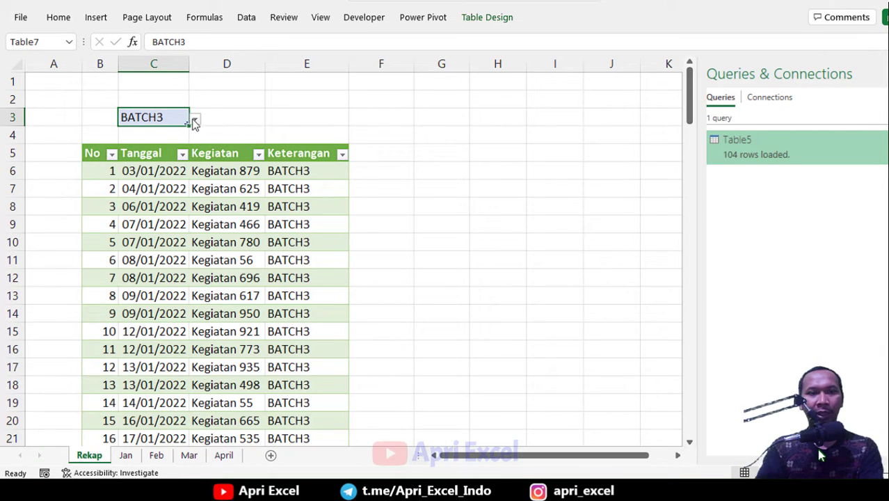
click(194, 119)
click(177, 133)
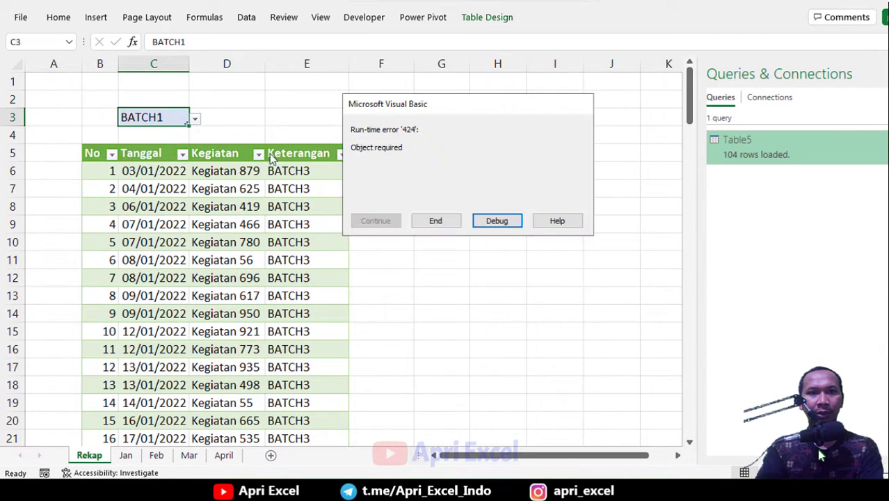
Debug error 424 and correct the line to ThisWorkbook.RefreshAll
click(496, 222)
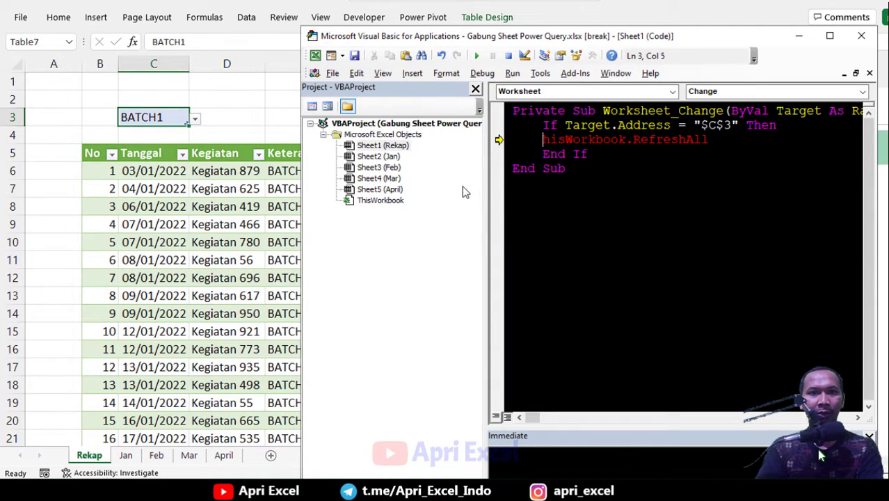
text(t)
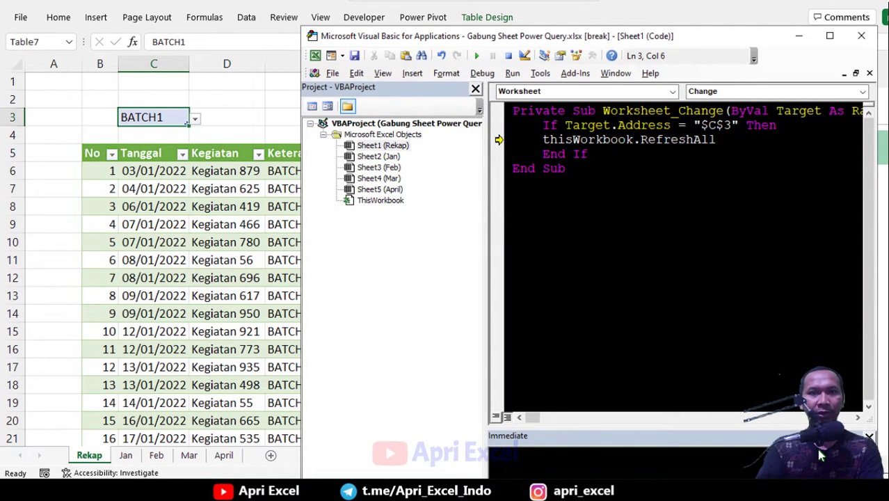
key(Down)
key(Down)
key(Down)
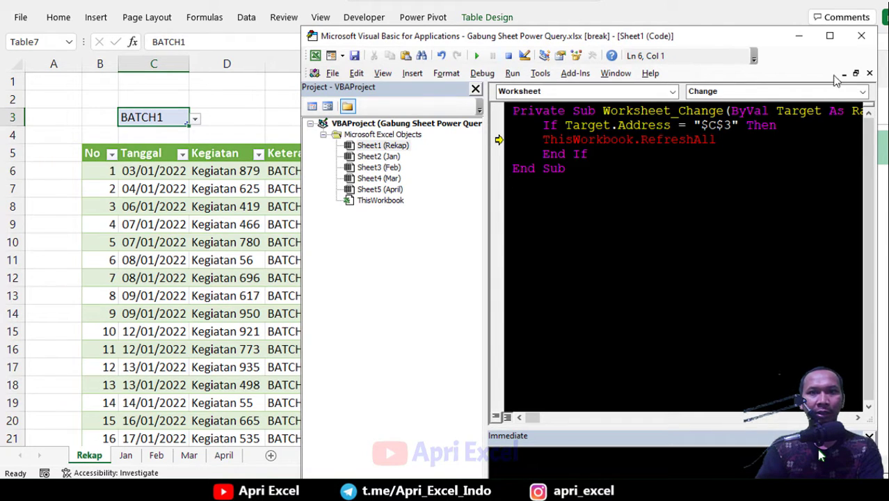
click(861, 36)
Stop the debugger and set C3 to BATCH2, checking the auto-refreshed table
click(424, 283)
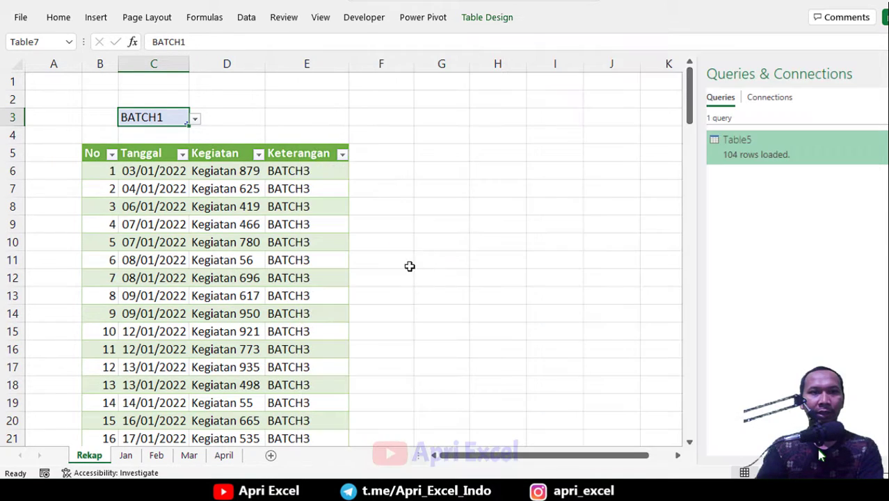
click(193, 119)
click(167, 144)
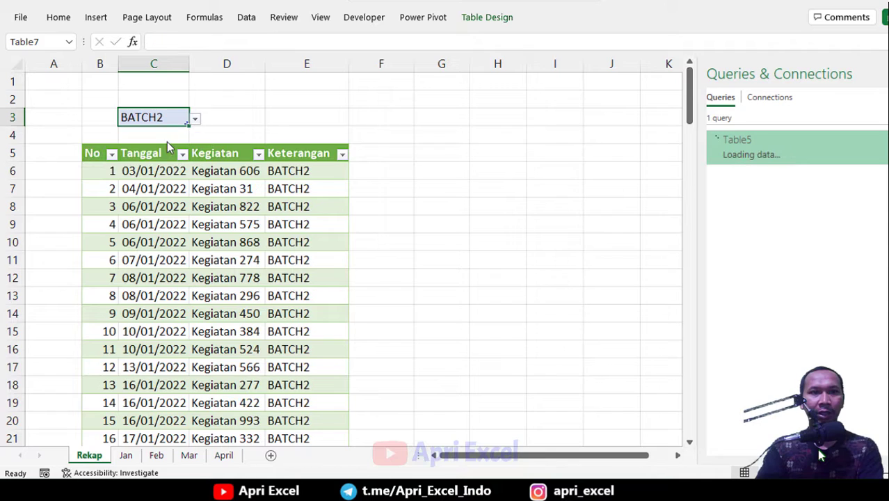
click(295, 171)
scroll(296, 259, down, 5)
scroll(296, 259, down, 6)
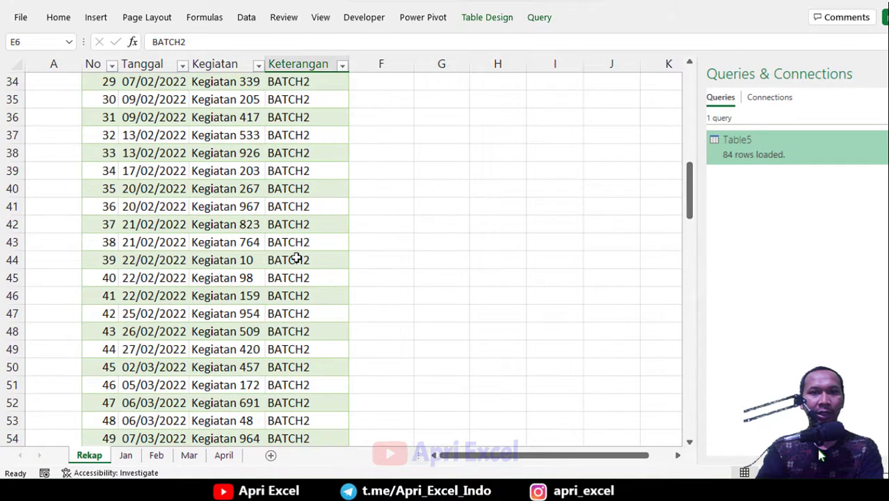
scroll(296, 259, up, 11)
Set C3 to BATCH4 so the table reloads with 78 BATCH4 rows
click(176, 125)
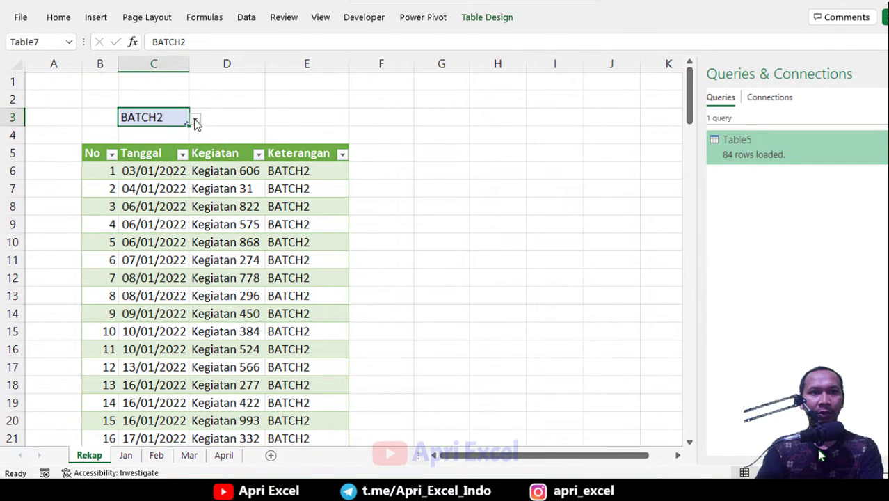
click(195, 119)
click(154, 167)
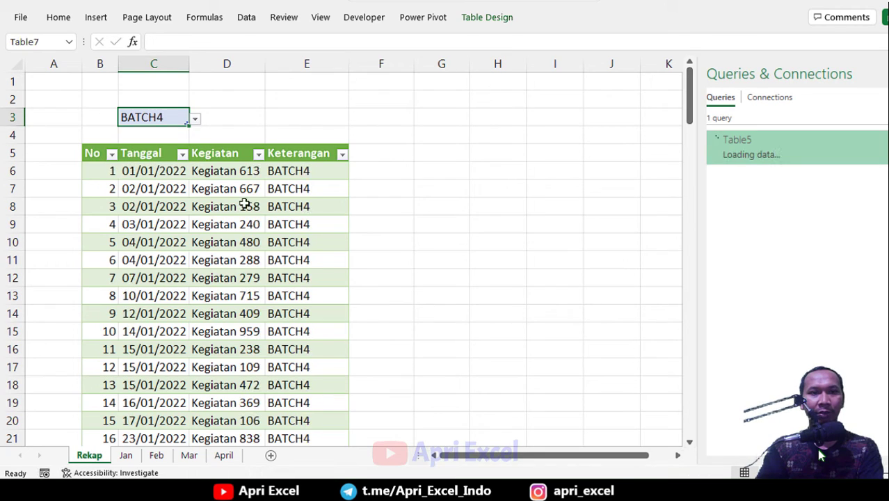
click(291, 175)
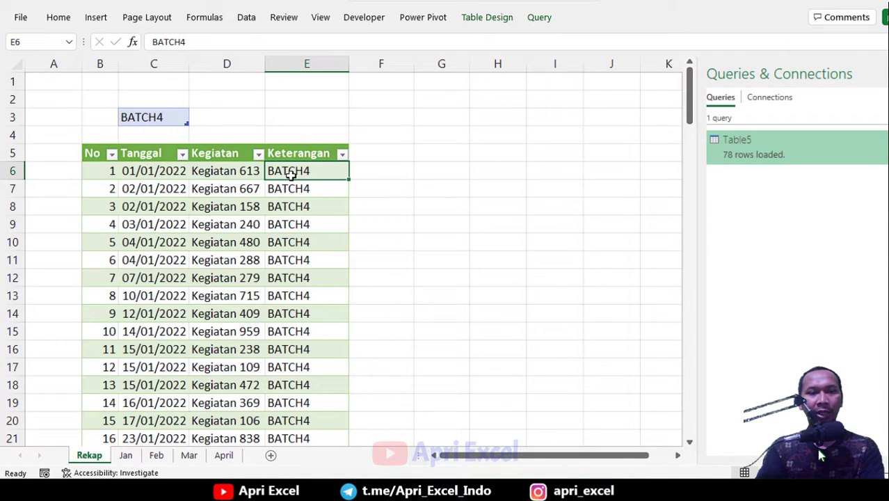
Save the workbook as an Excel Macro-Enabled Workbook (*.xlsm) named 'Ambil data Tiap sheet'
key(F12)
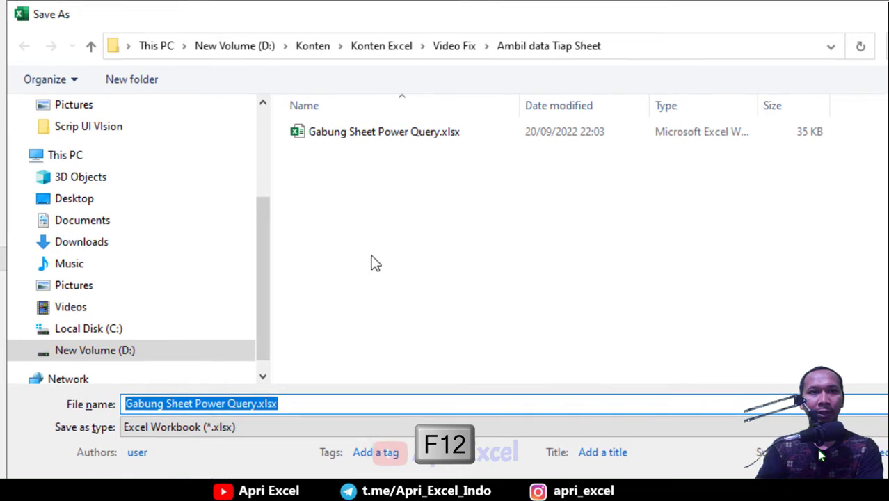
click(205, 428)
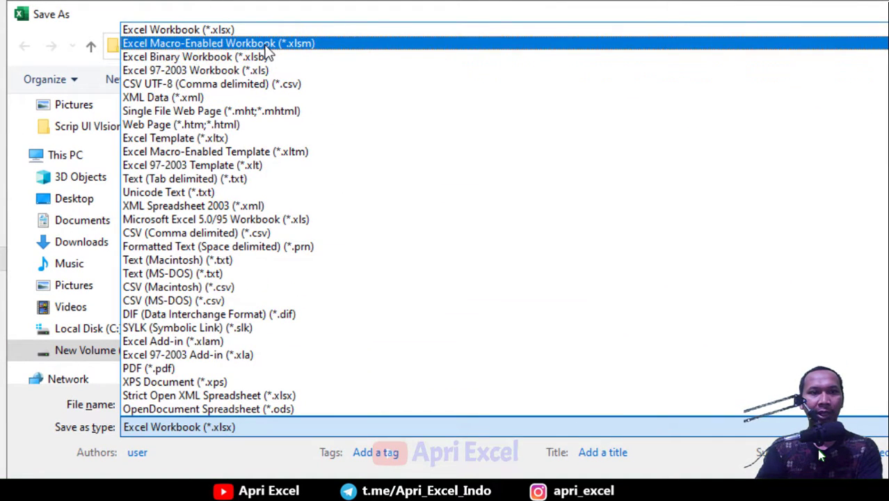
click(265, 46)
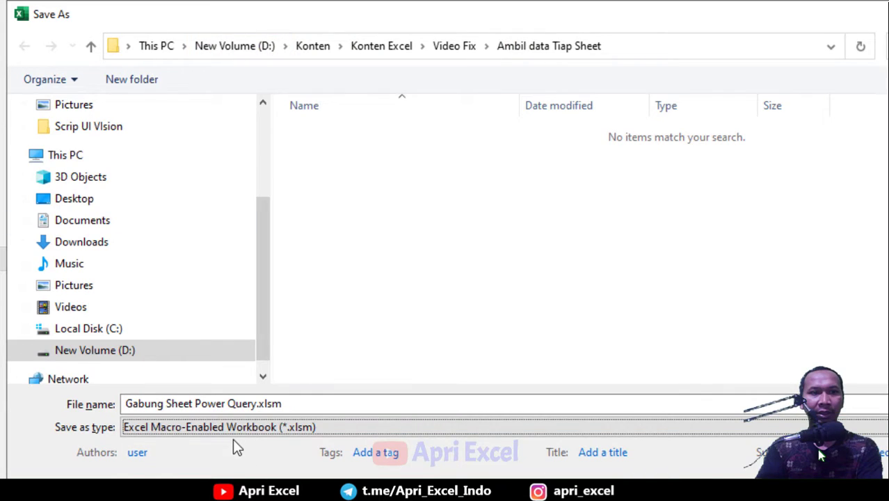
click(257, 404)
drag(257, 404, 84, 409)
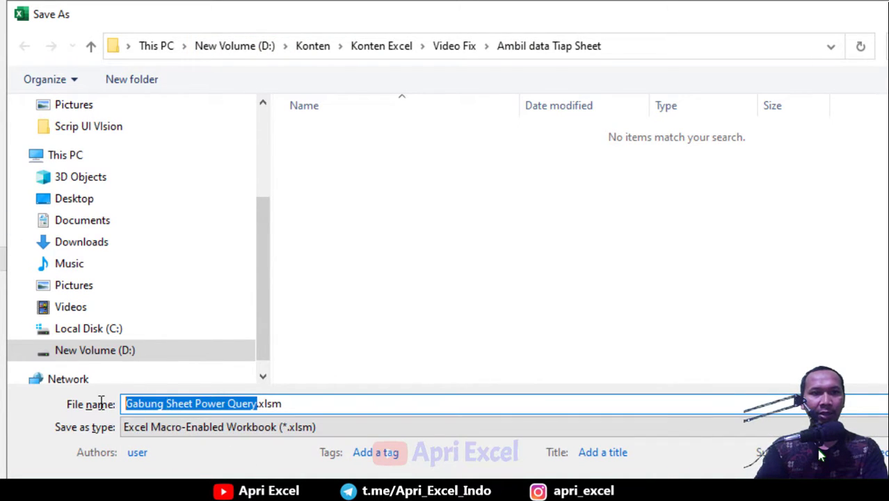
text(Ambil)
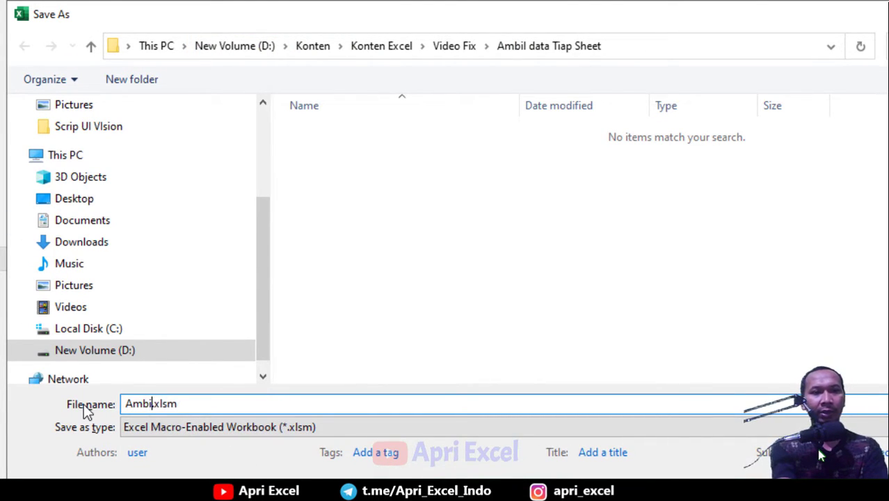
text( data Tiap)
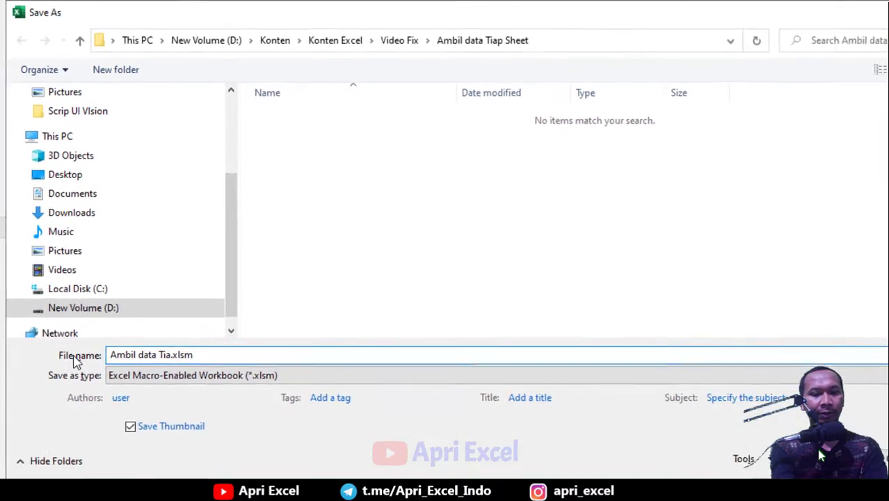
text( sheet)
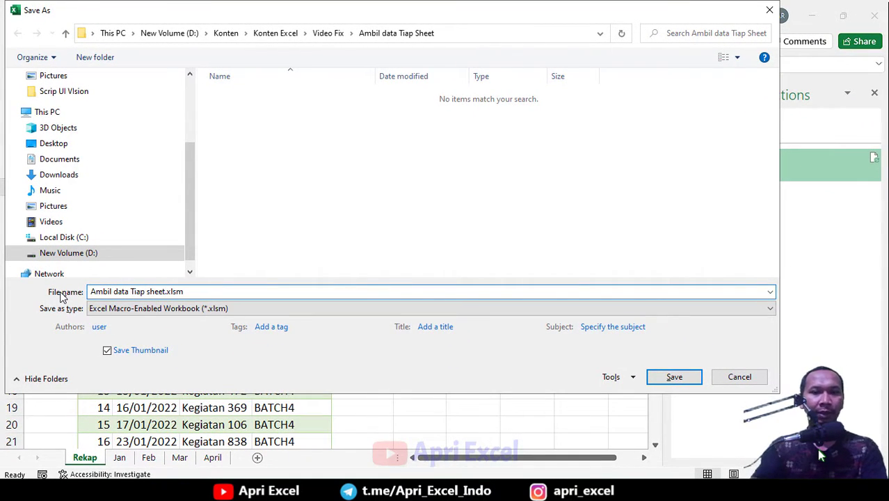
click(652, 377)
click(347, 193)
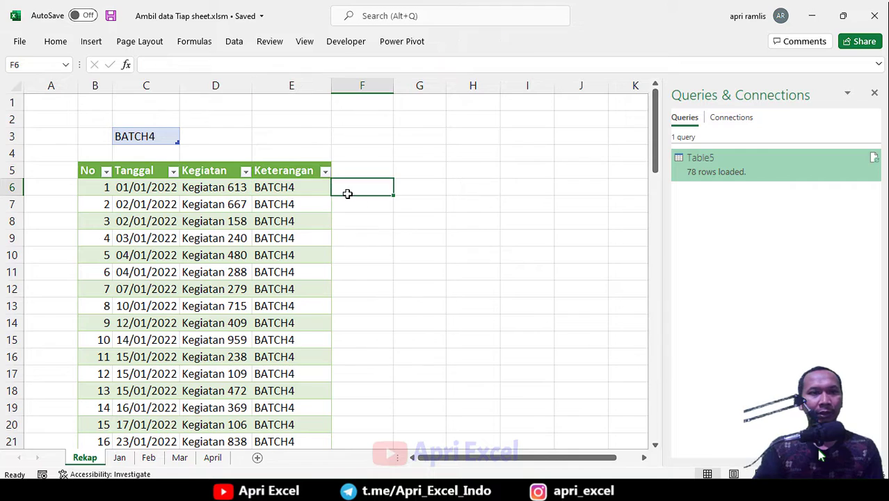